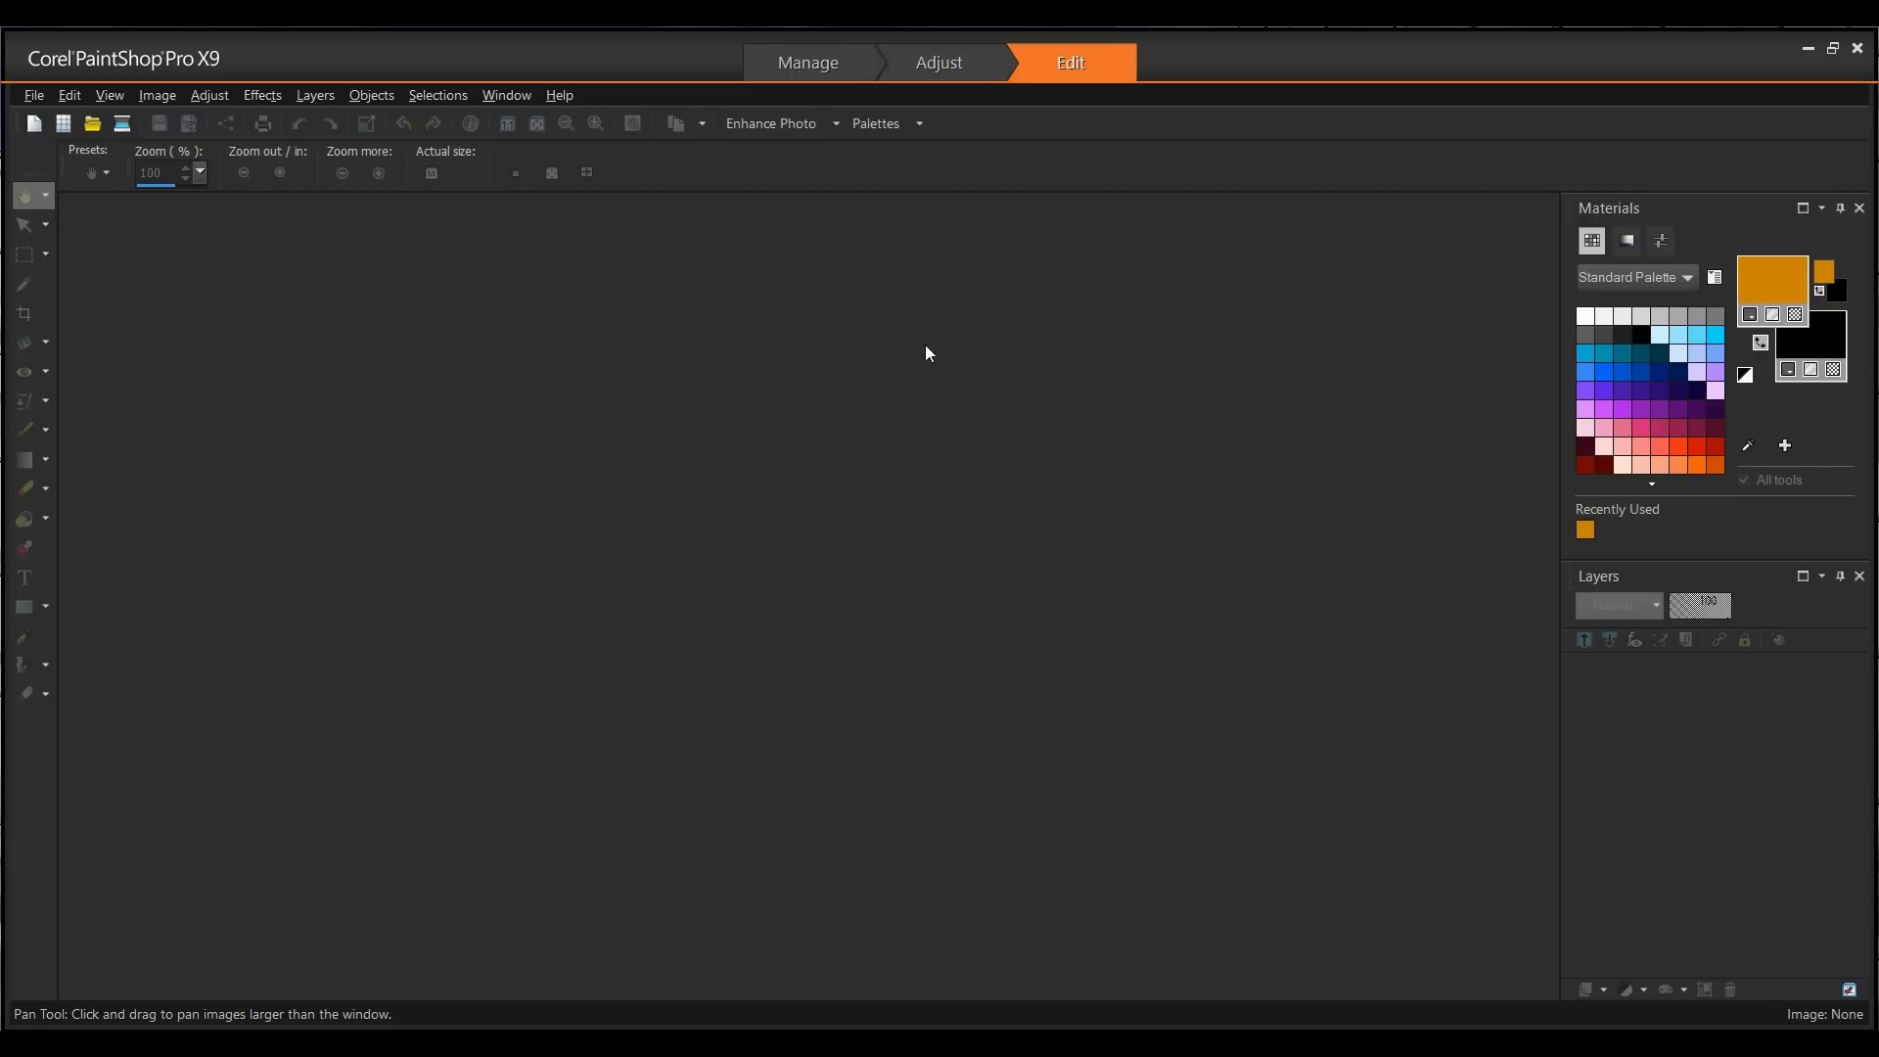
# Start a new image measured in inches, 6 wide by 6 high, with a transparent background.
pyautogui.click(34, 96)
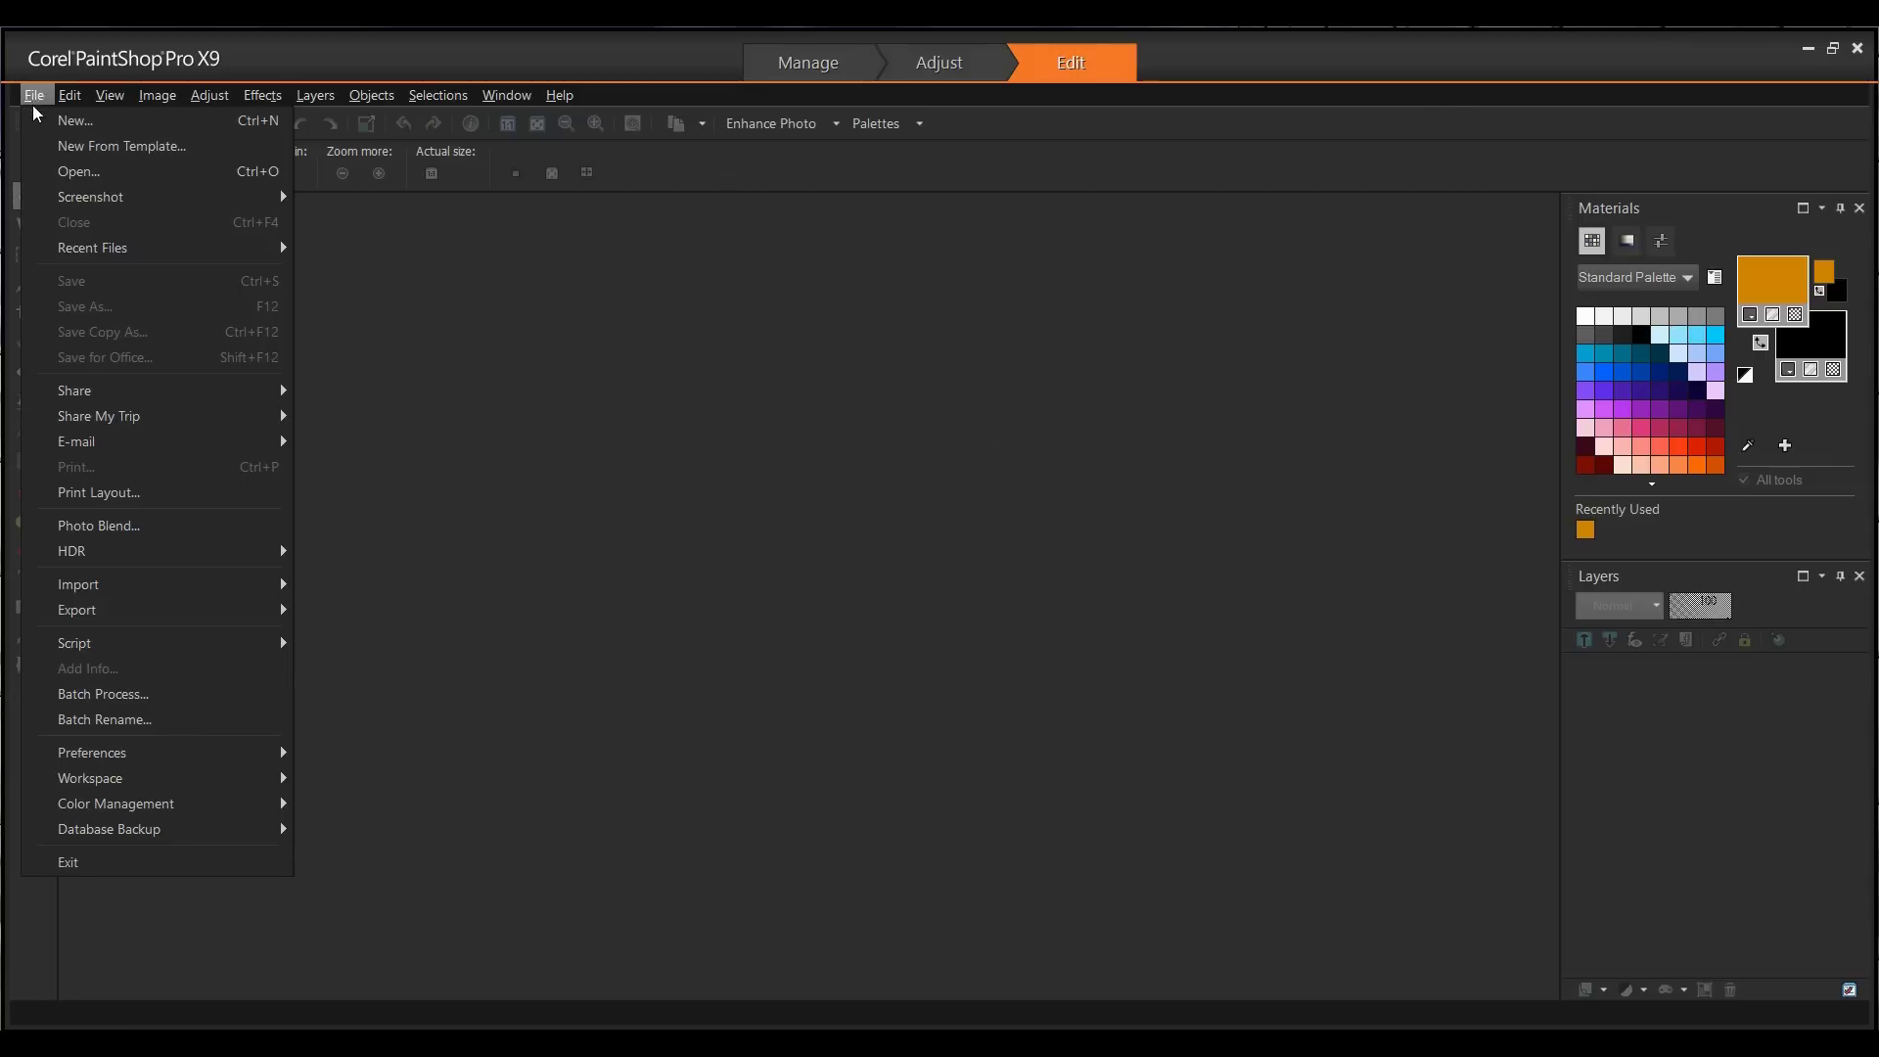
pyautogui.click(50, 122)
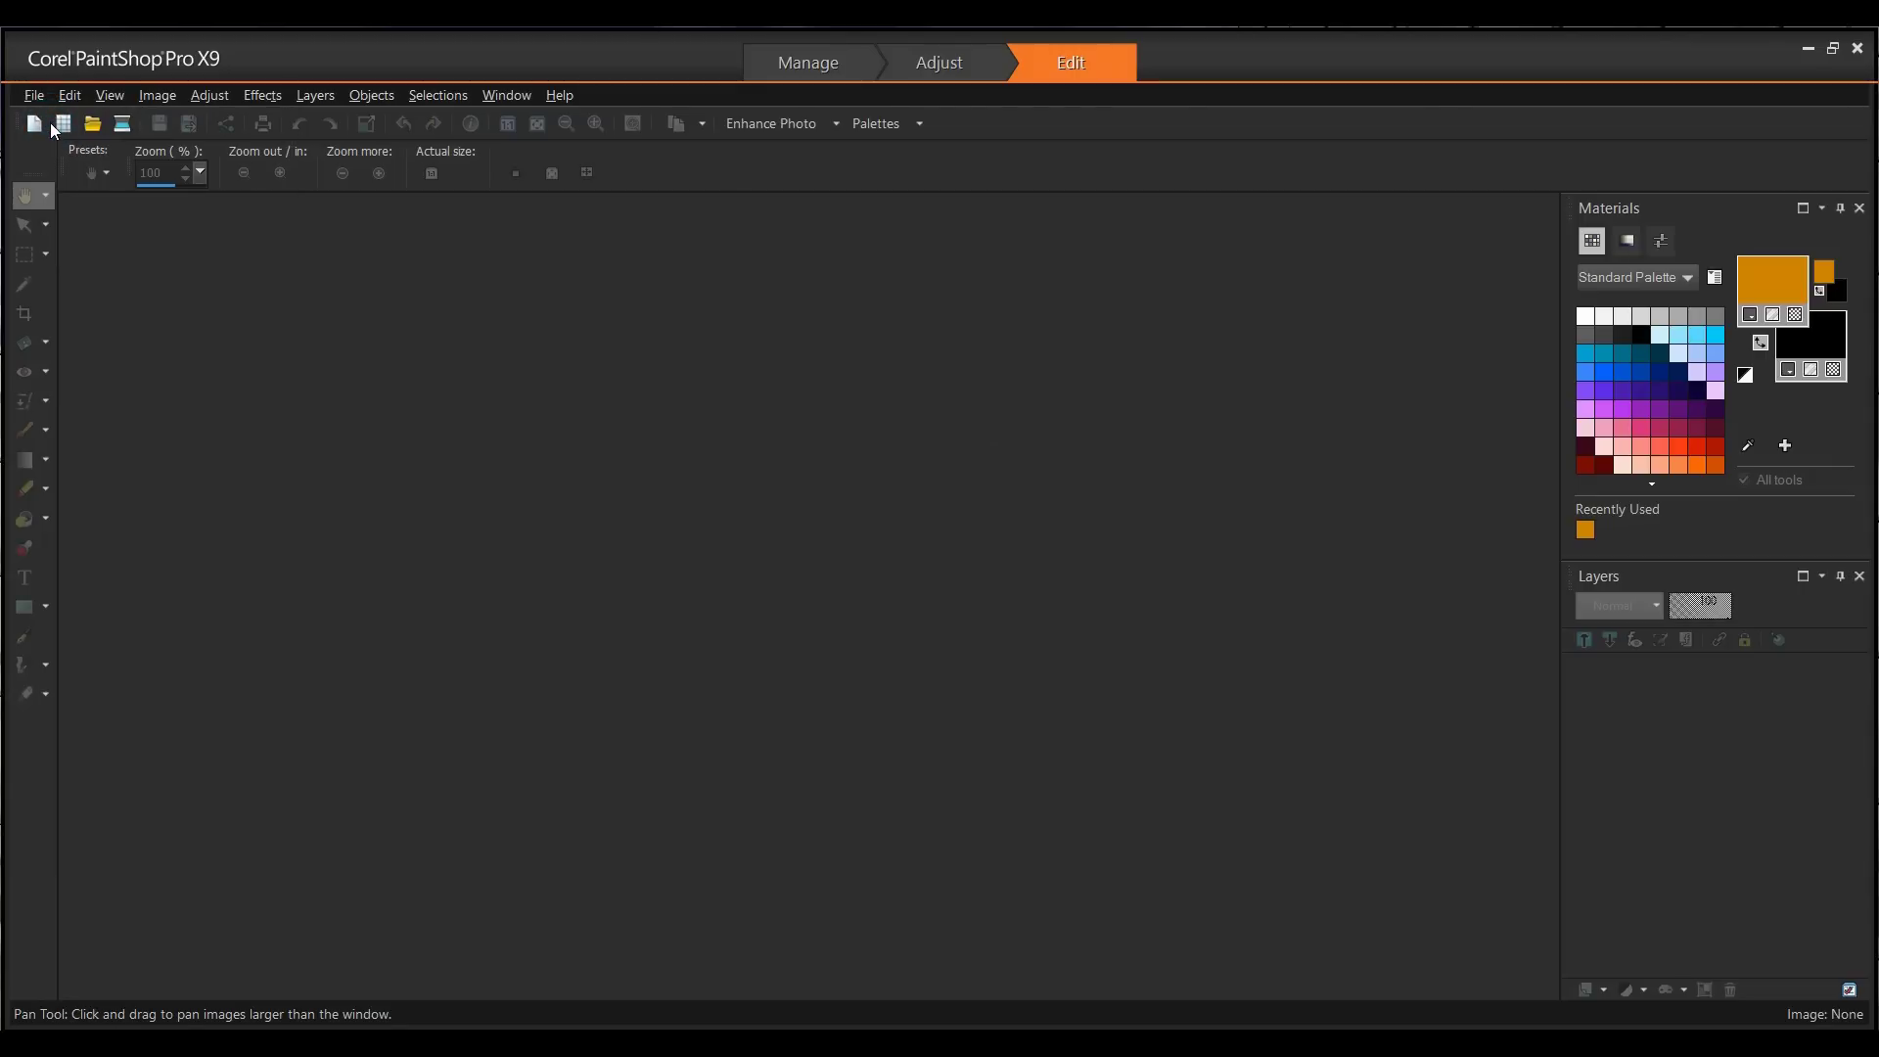
pyautogui.click(1204, 485)
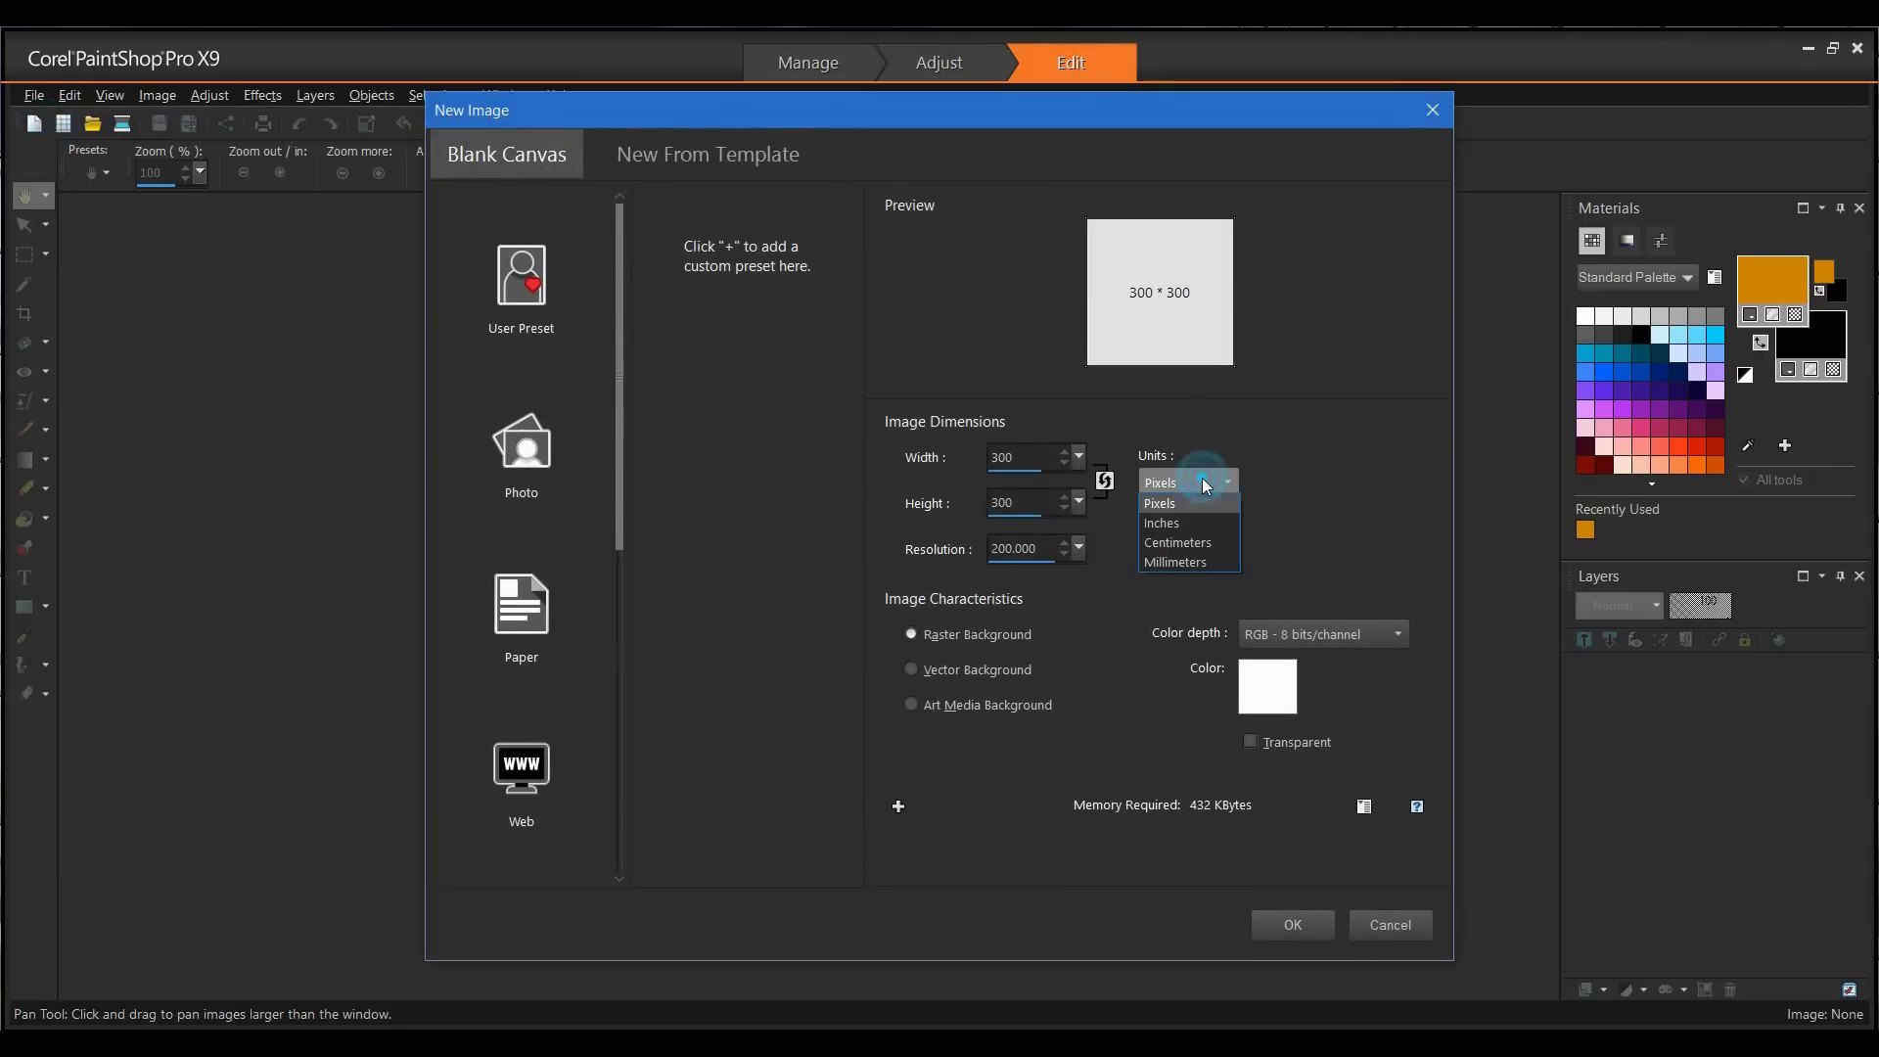
pyautogui.click(1172, 524)
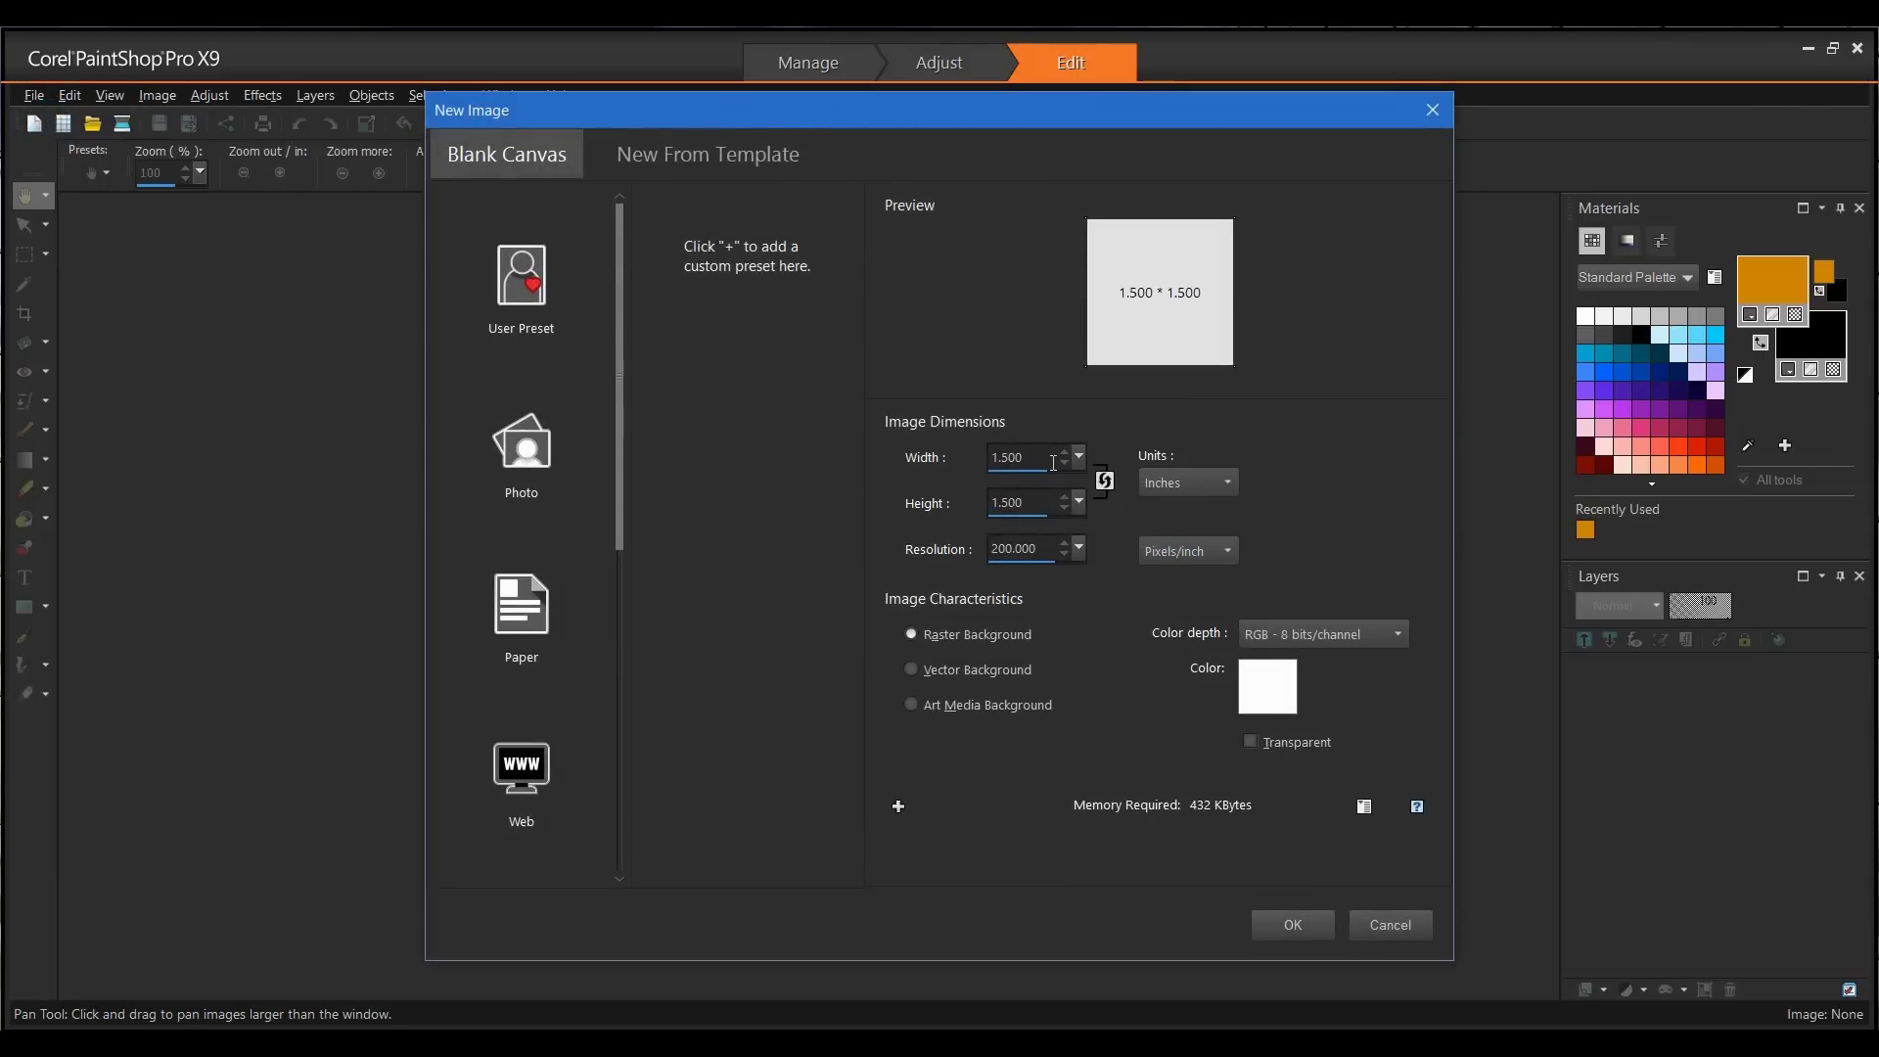
pyautogui.click(1039, 455)
pyautogui.write('6')
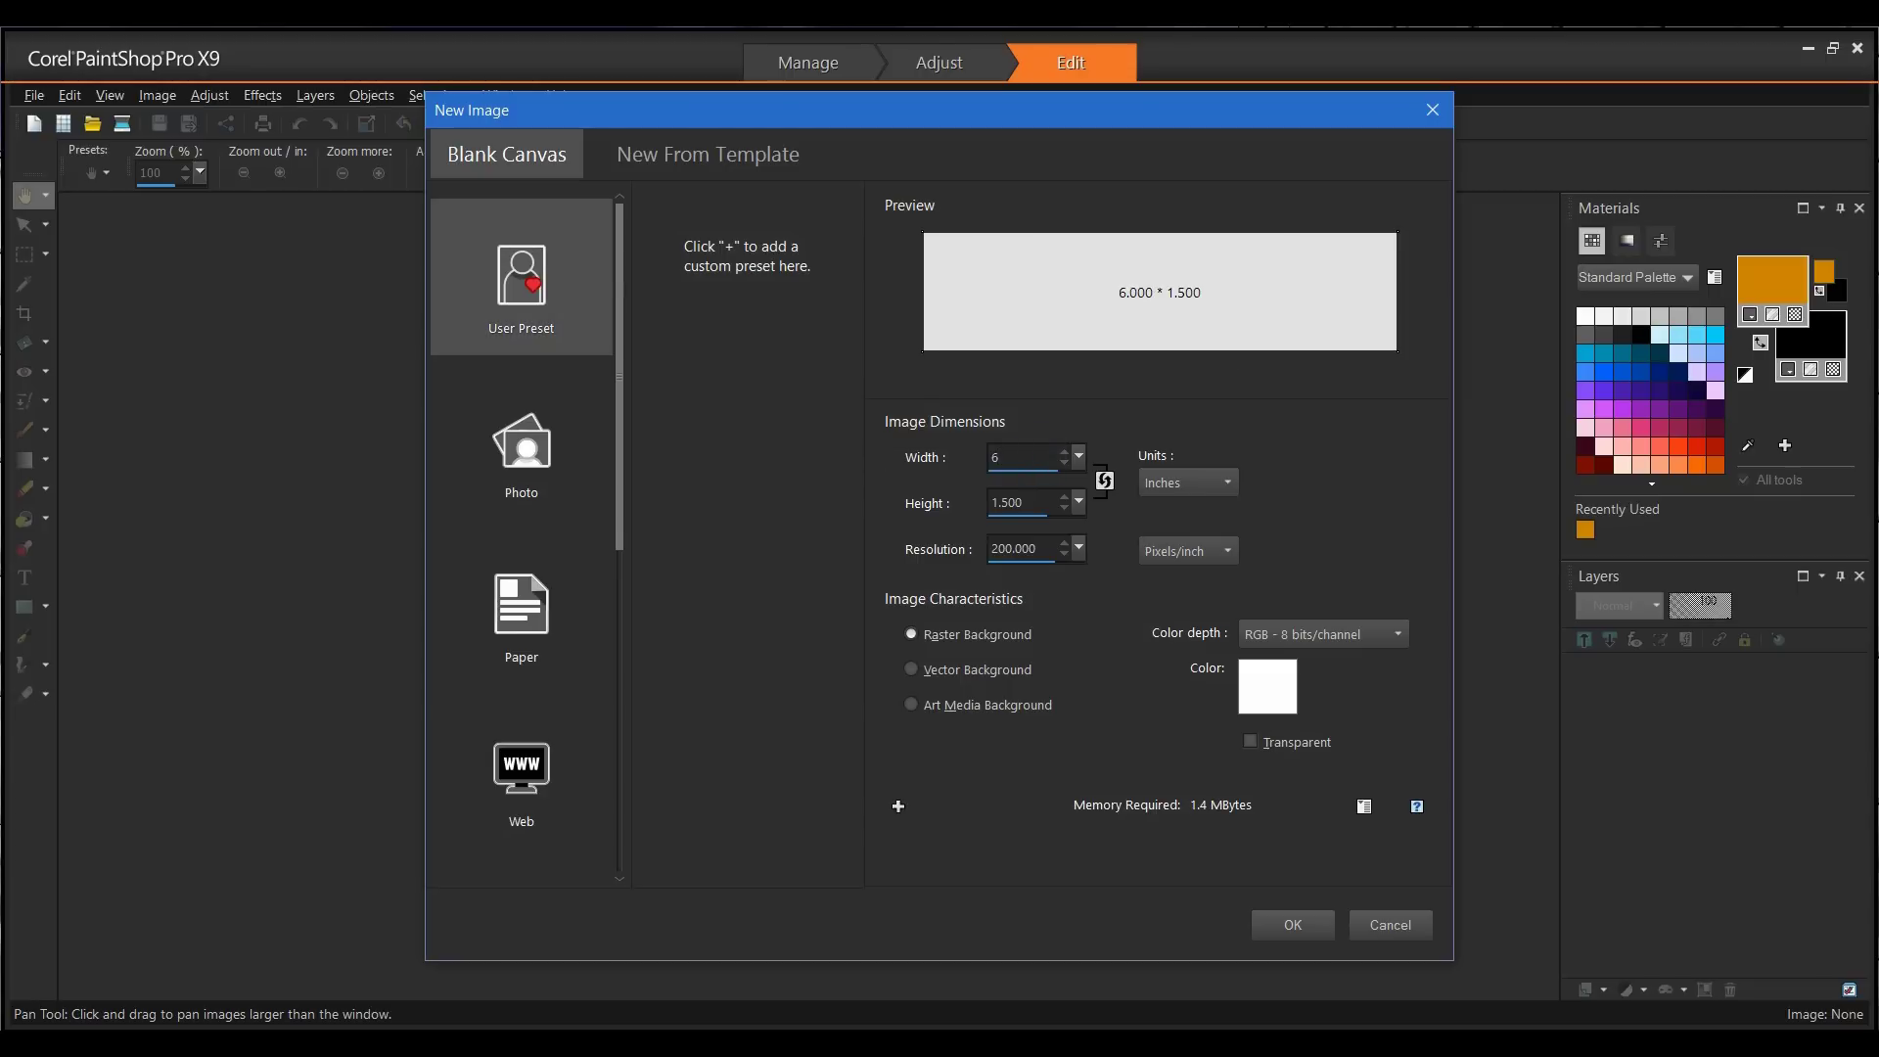
pyautogui.press('Tab')
pyautogui.write('6')
pyautogui.click(872, 455)
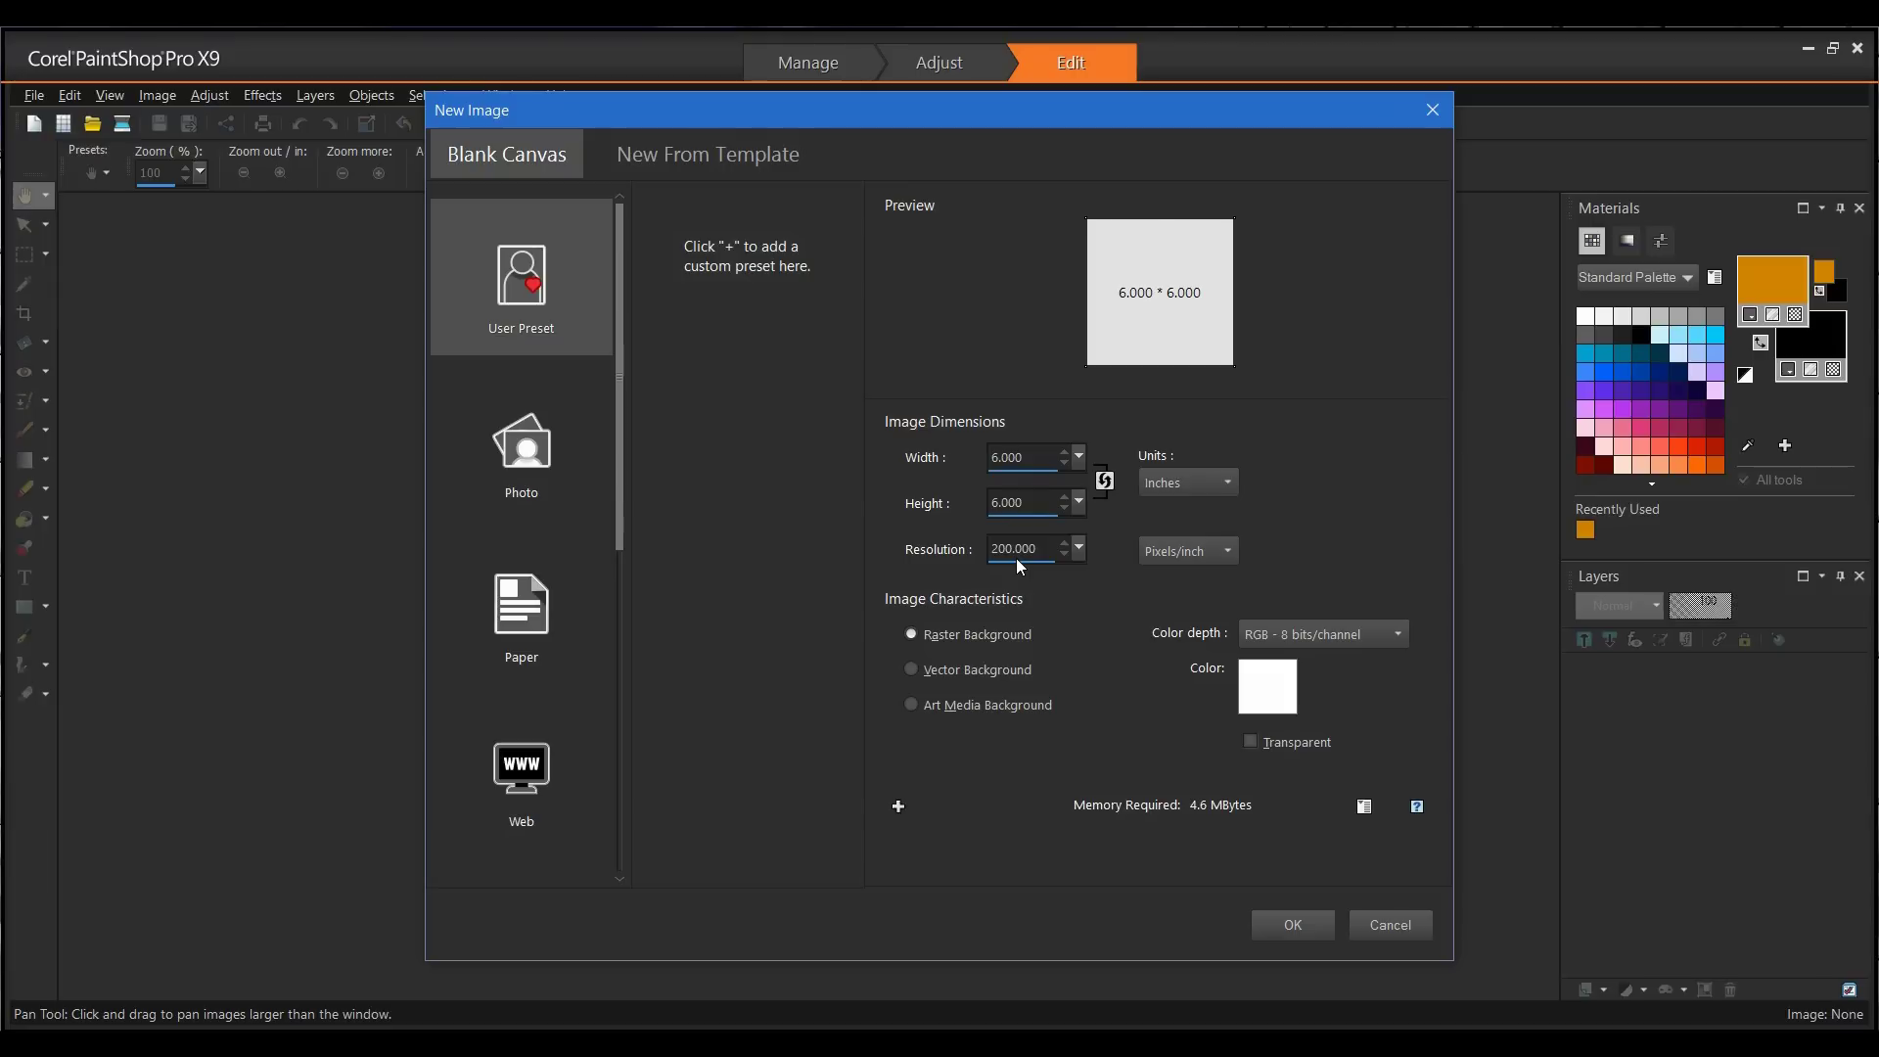
pyautogui.click(1251, 744)
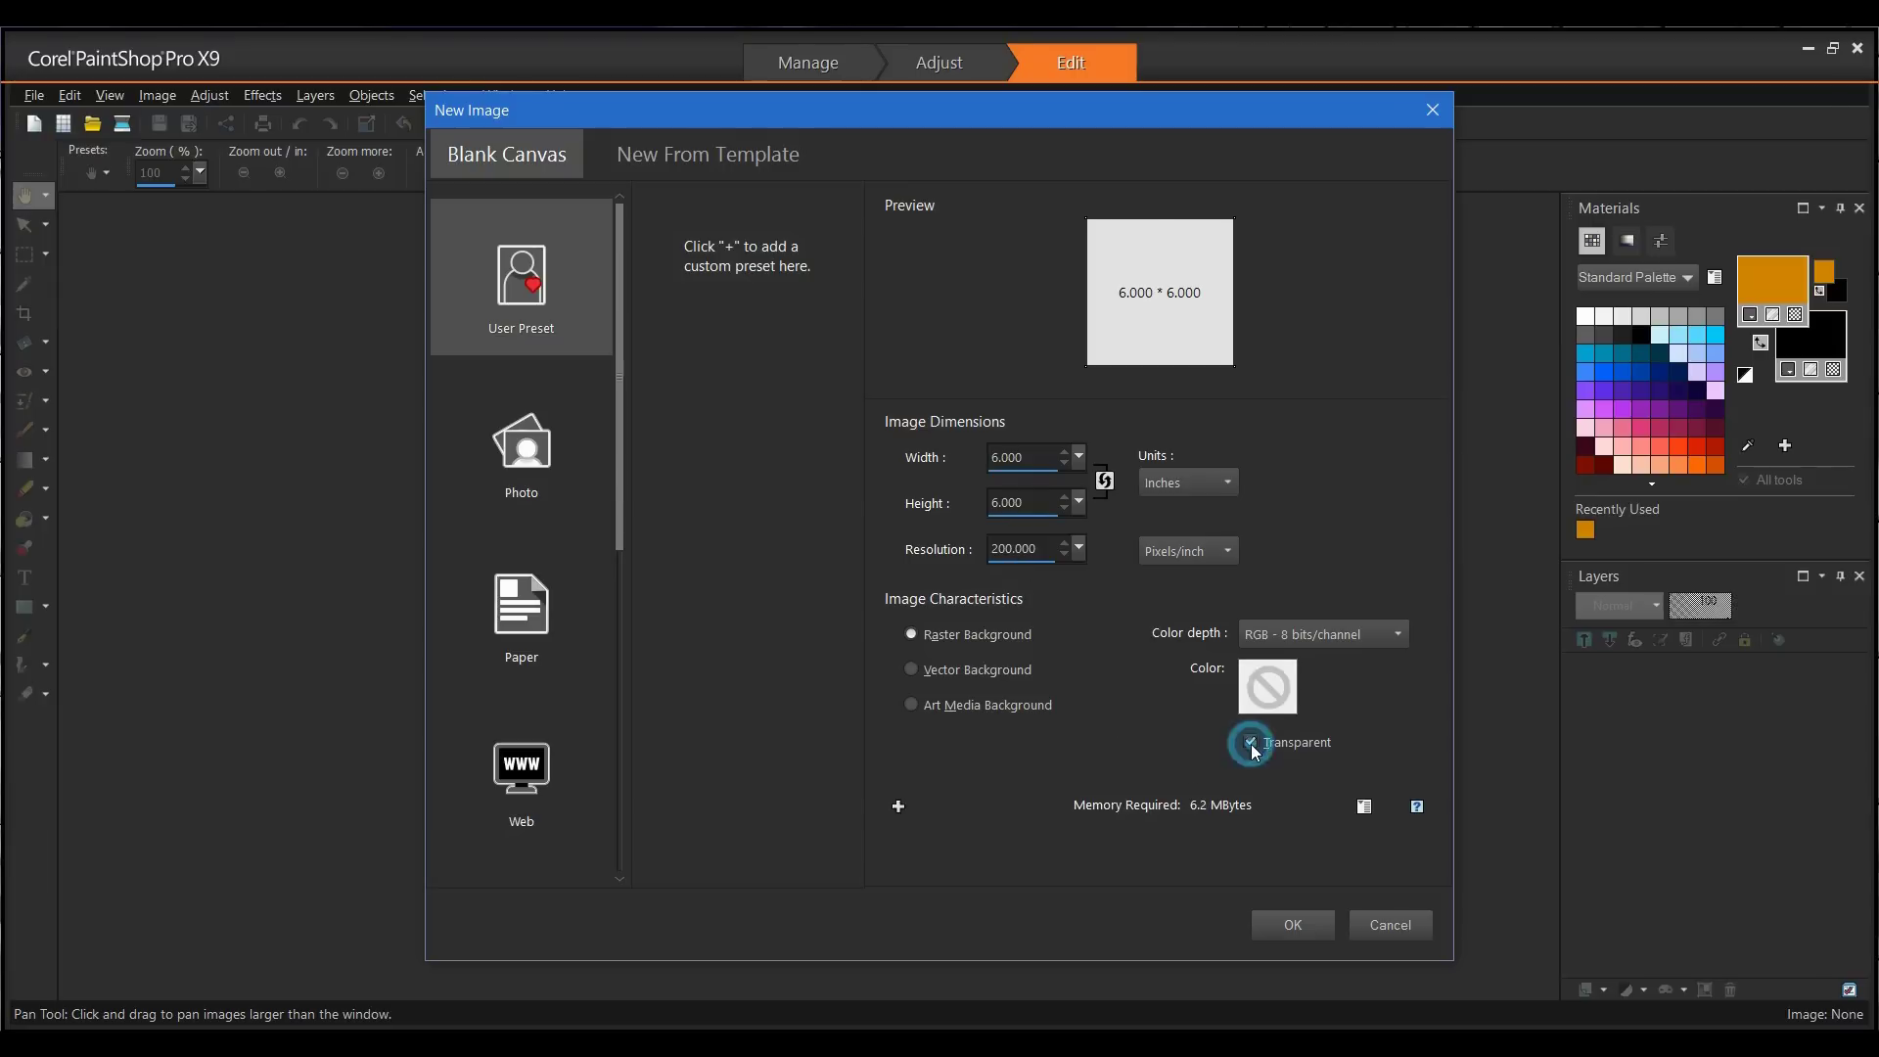
# Create the 1200 × 1200 transparent canvas, then turn on rulers and the grid.
pyautogui.click(1293, 926)
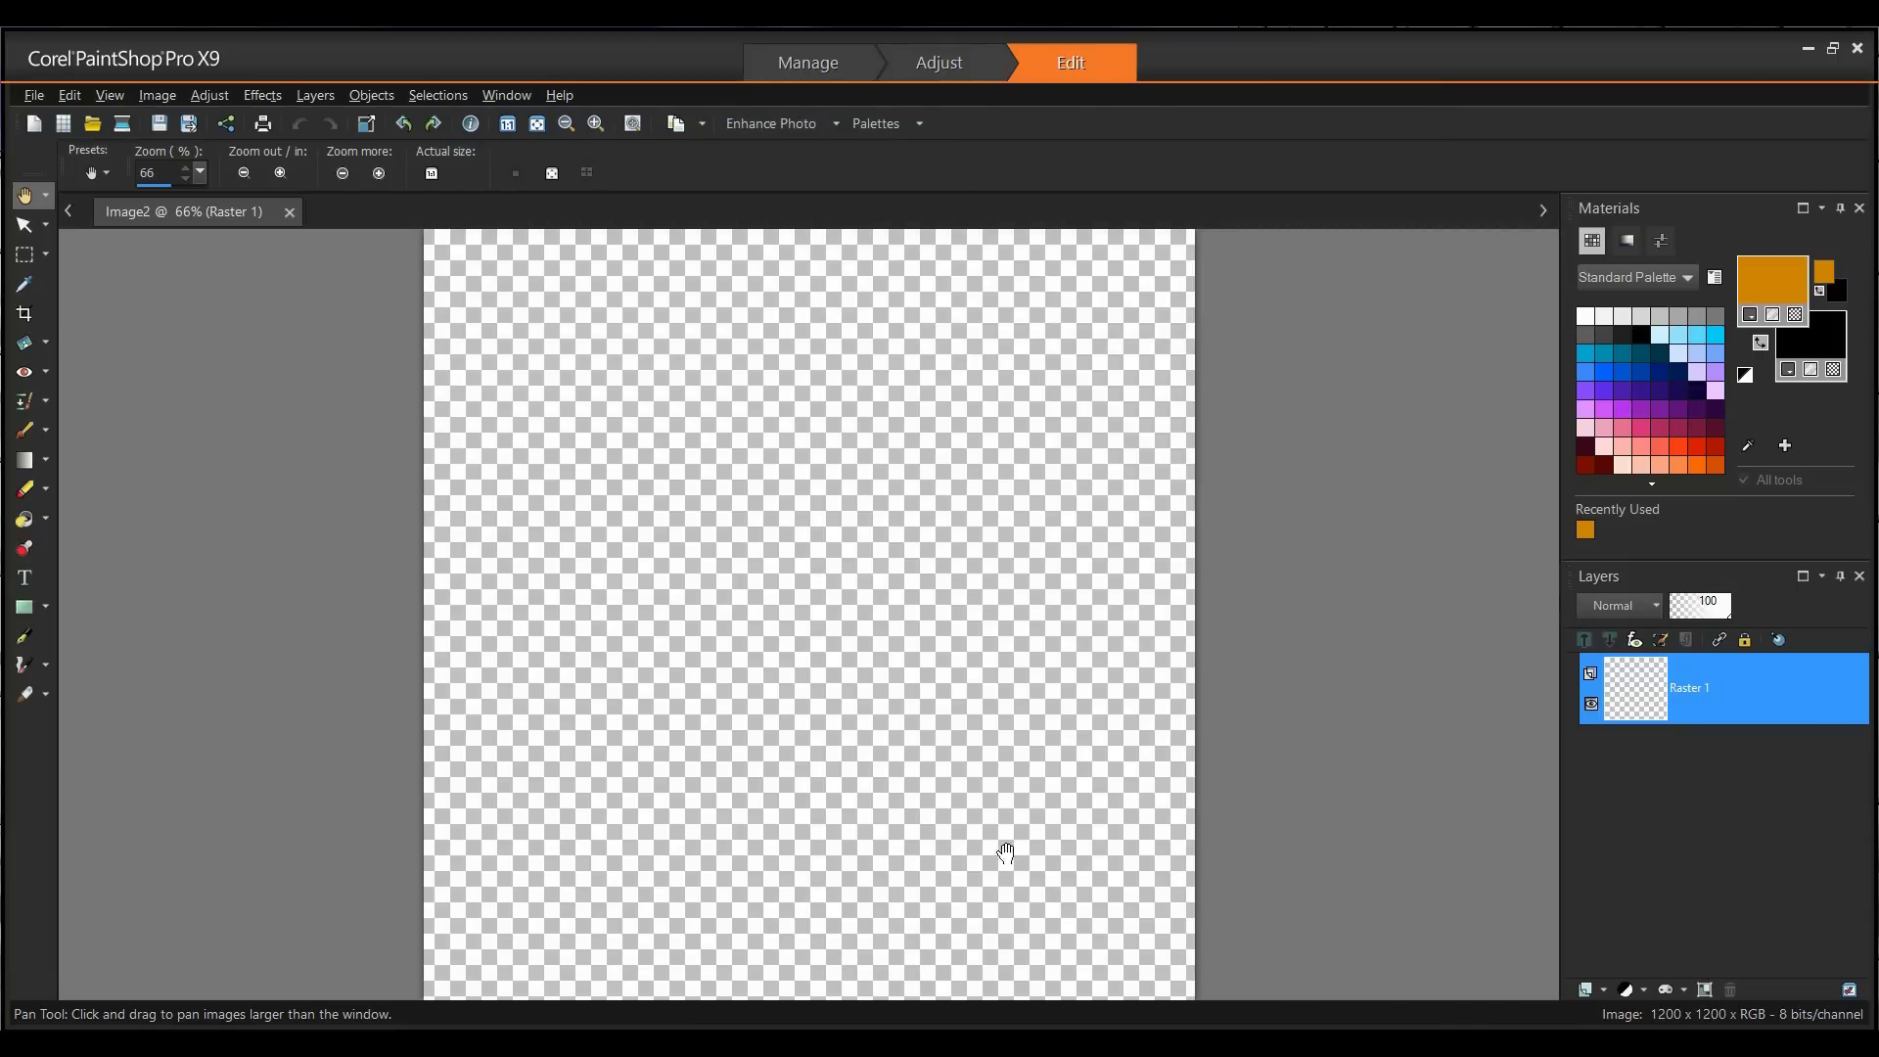
pyautogui.click(117, 93)
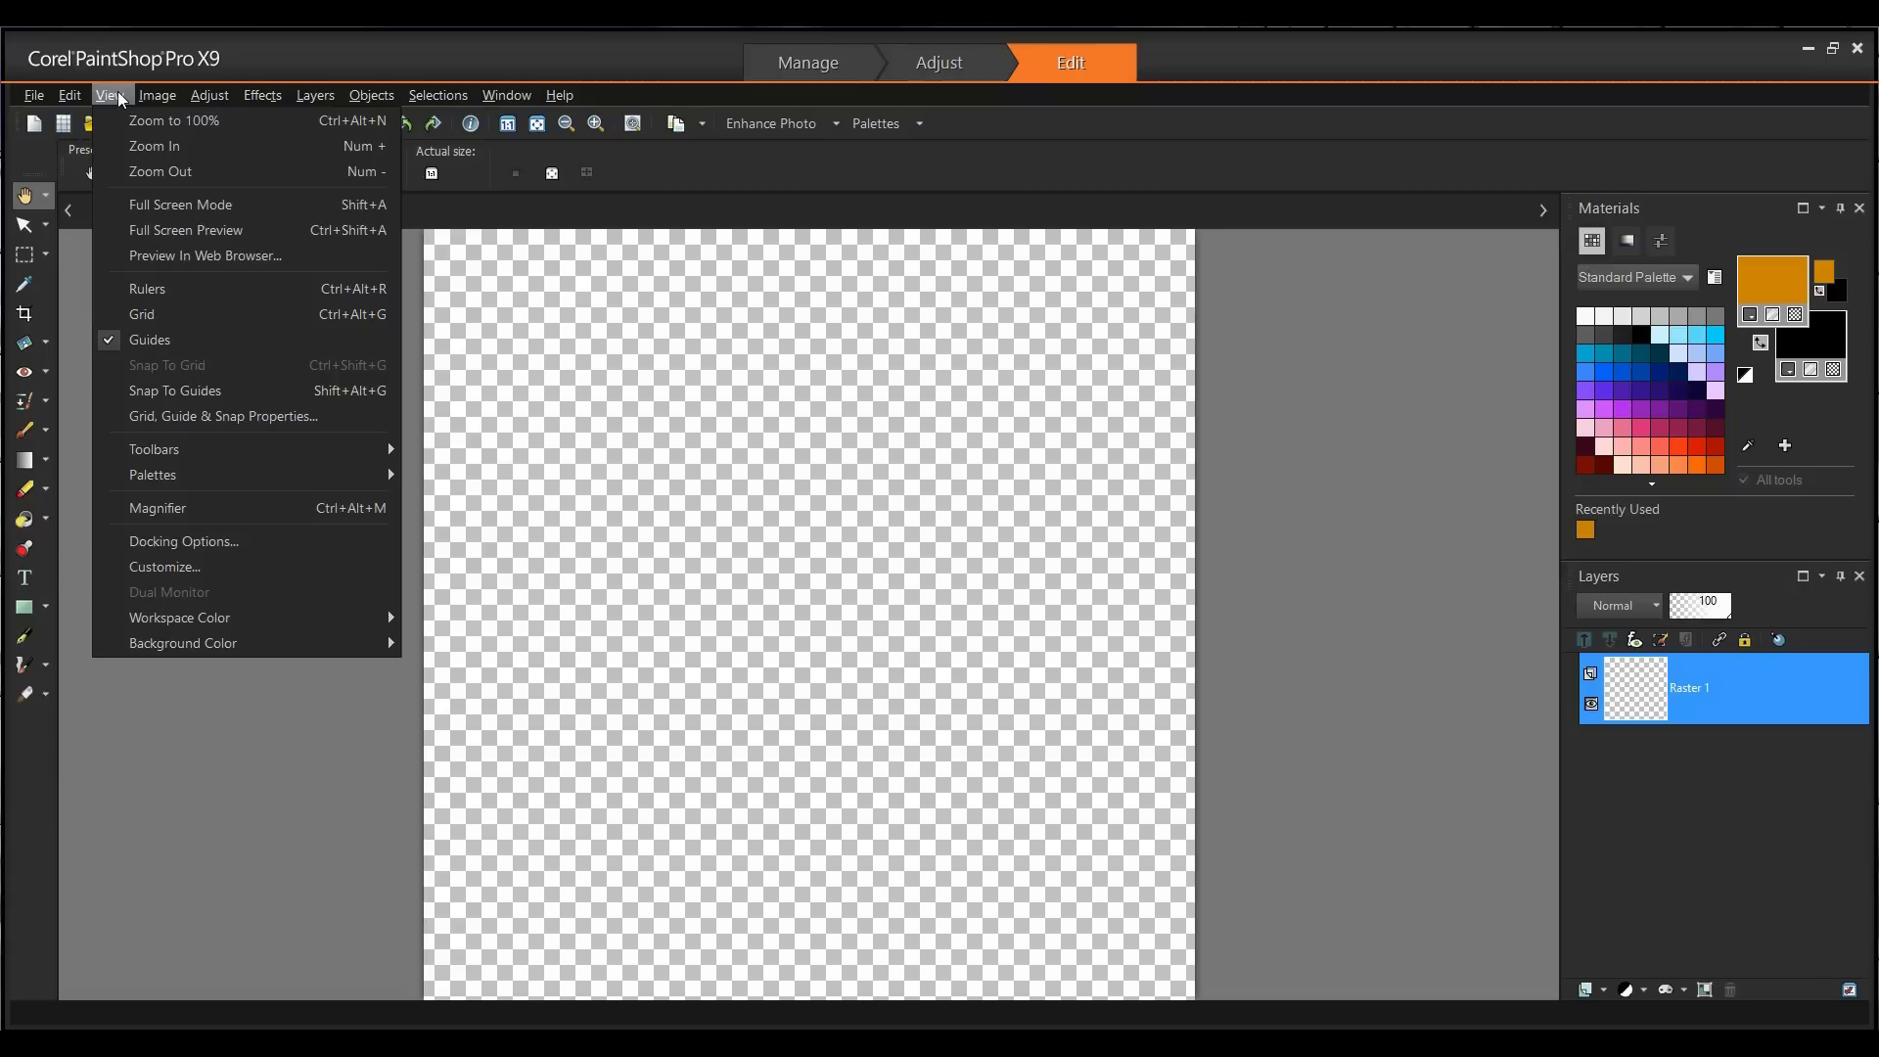
pyautogui.click(178, 284)
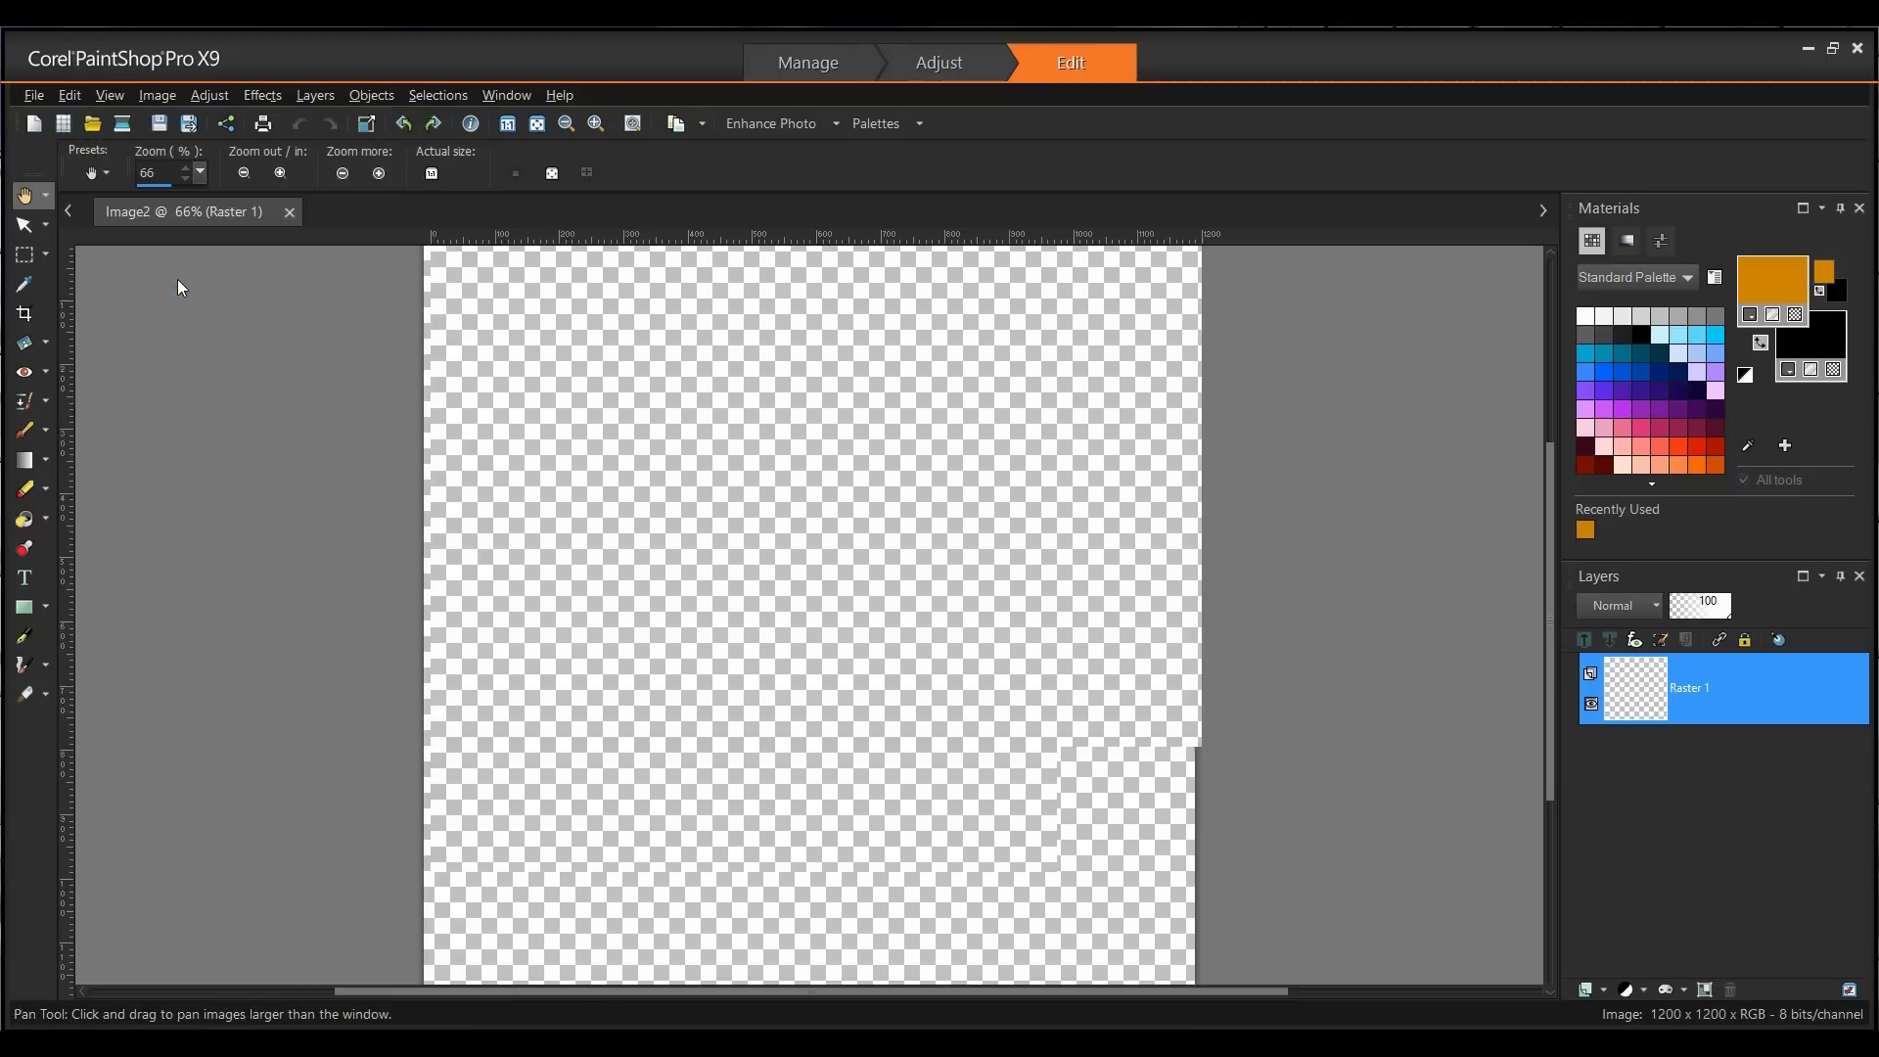
pyautogui.click(120, 96)
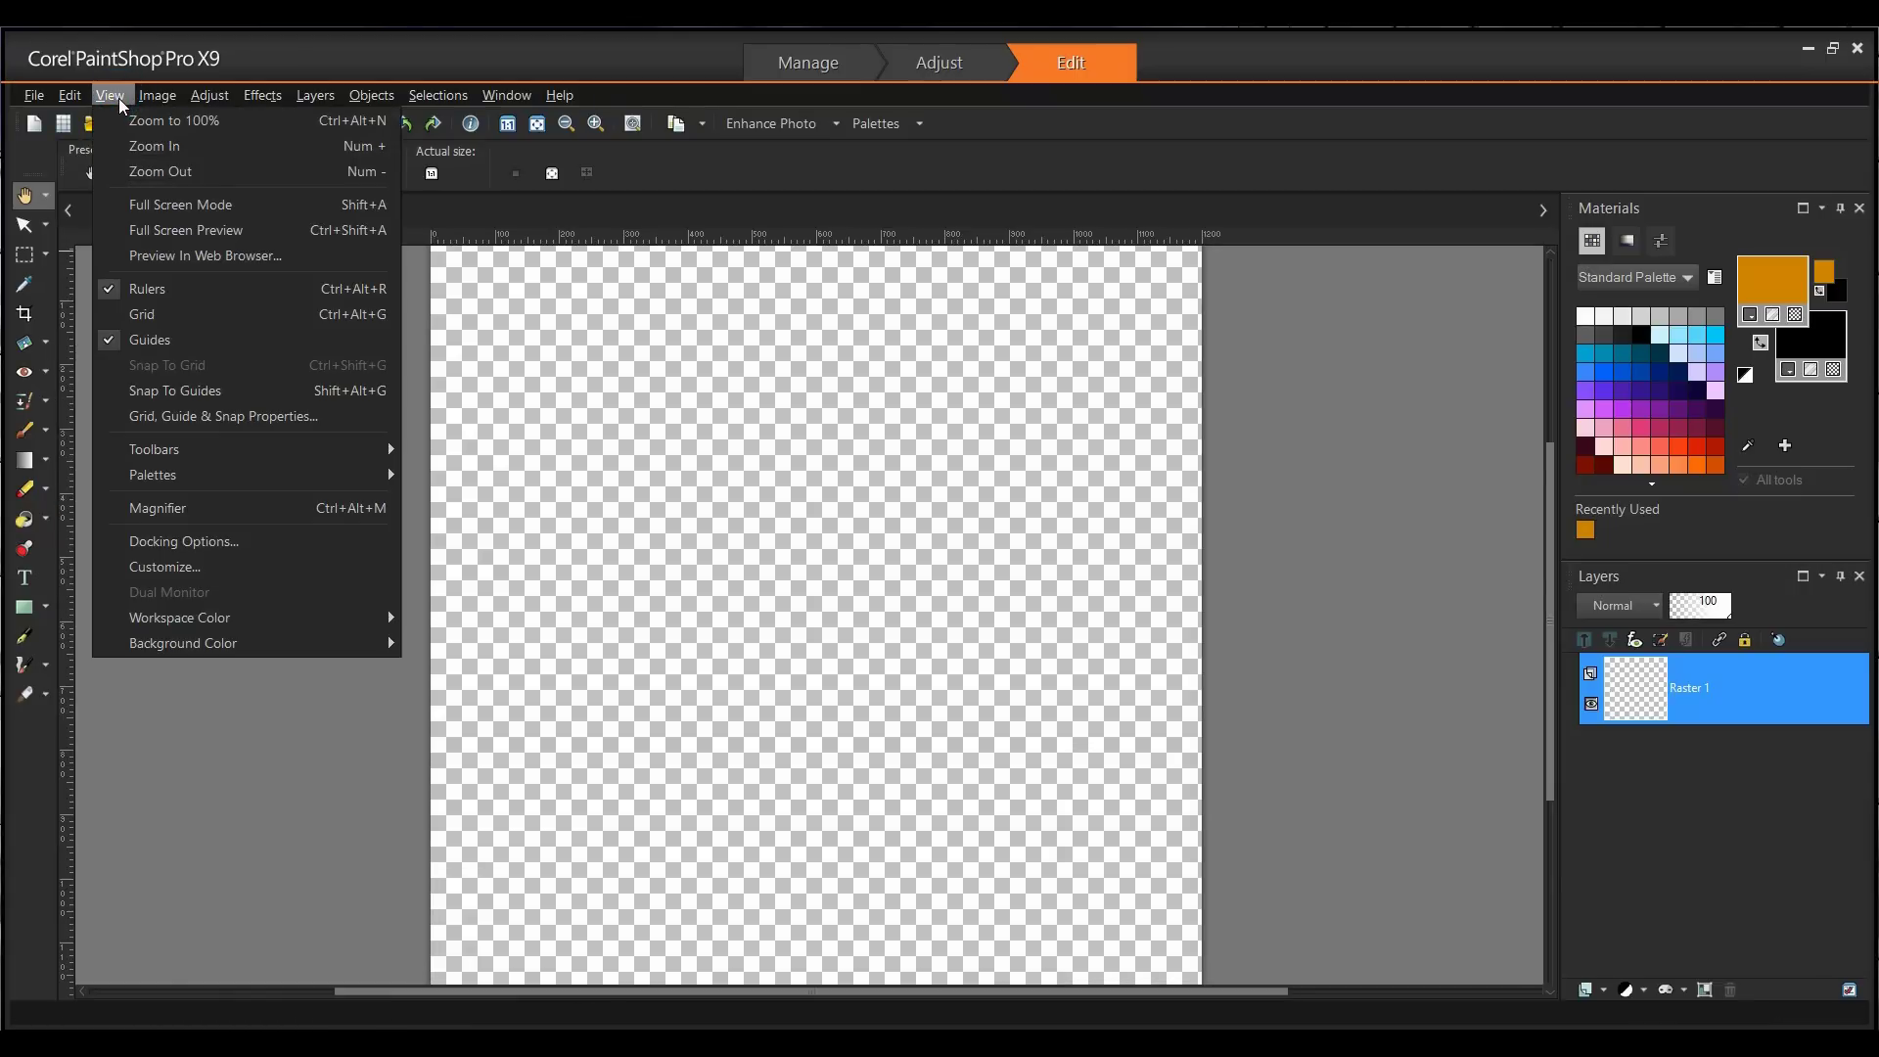
pyautogui.click(155, 315)
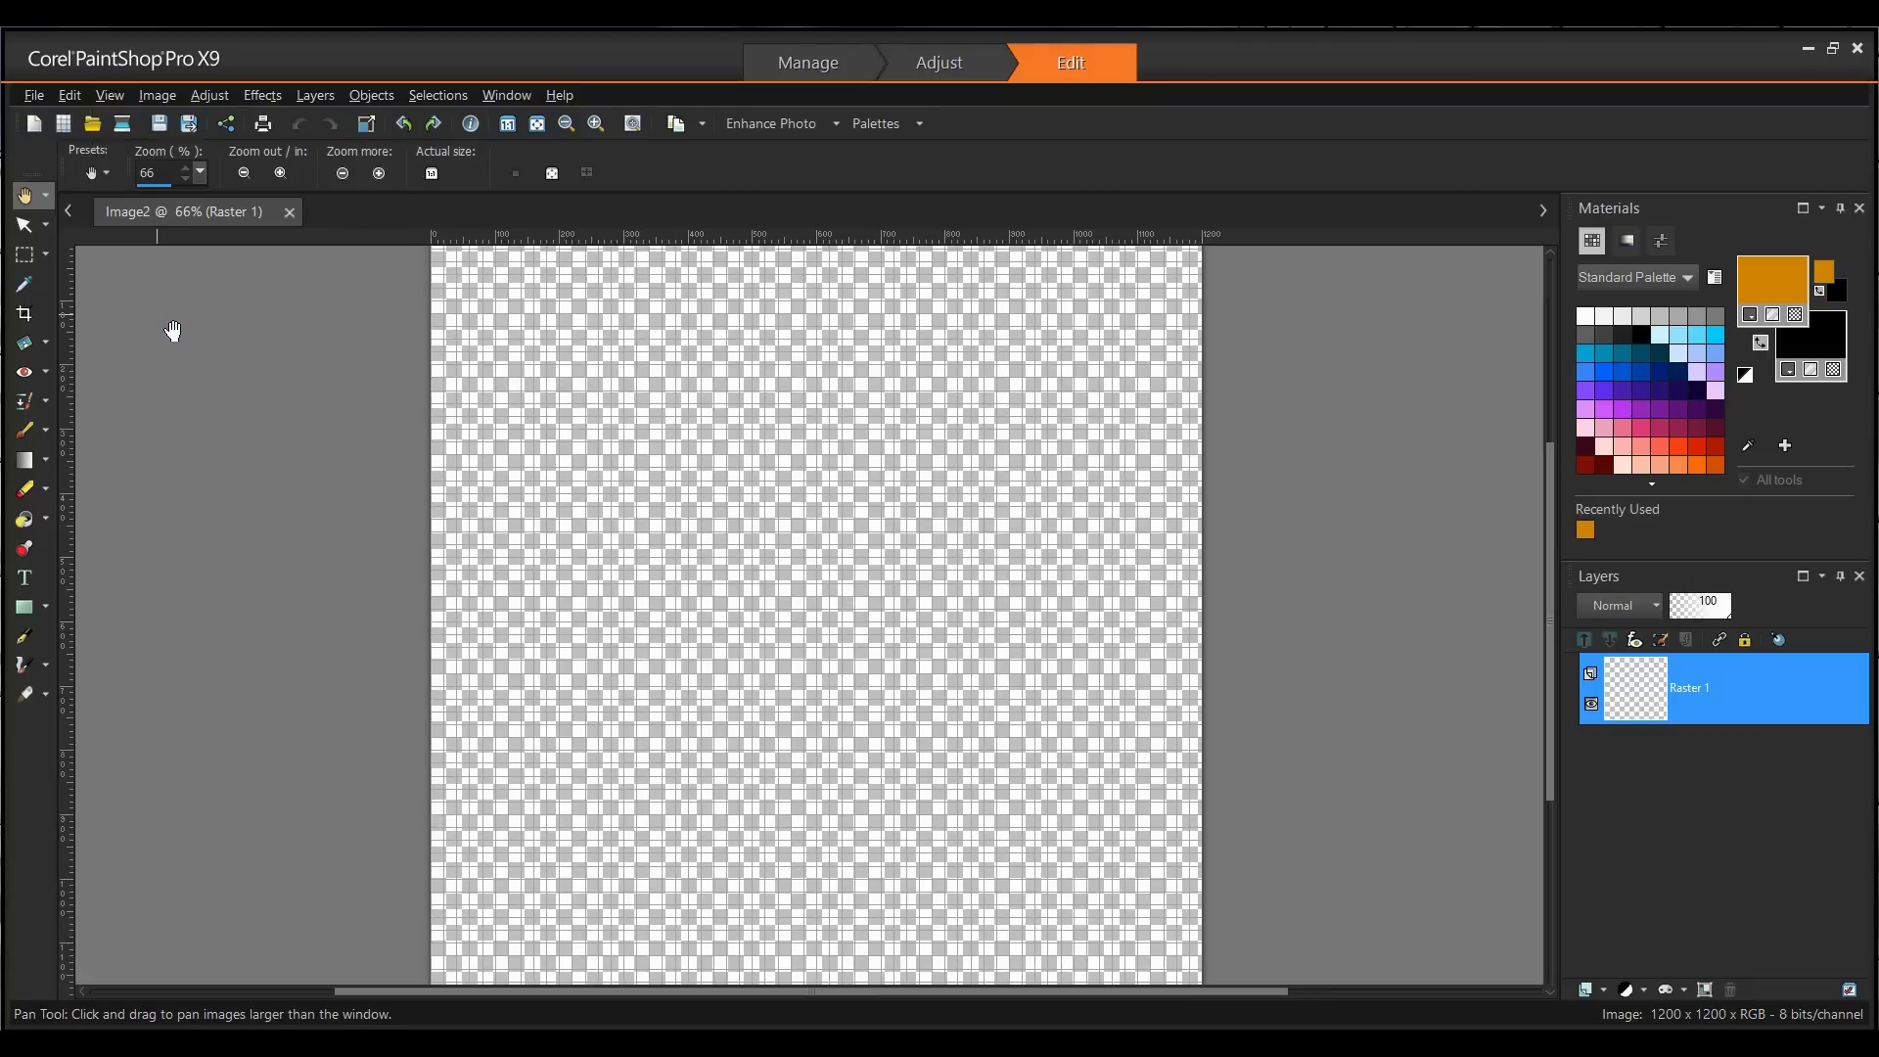
# Set the Transparency and Shading scheme to Solid White in General Program Preferences.
pyautogui.click(33, 96)
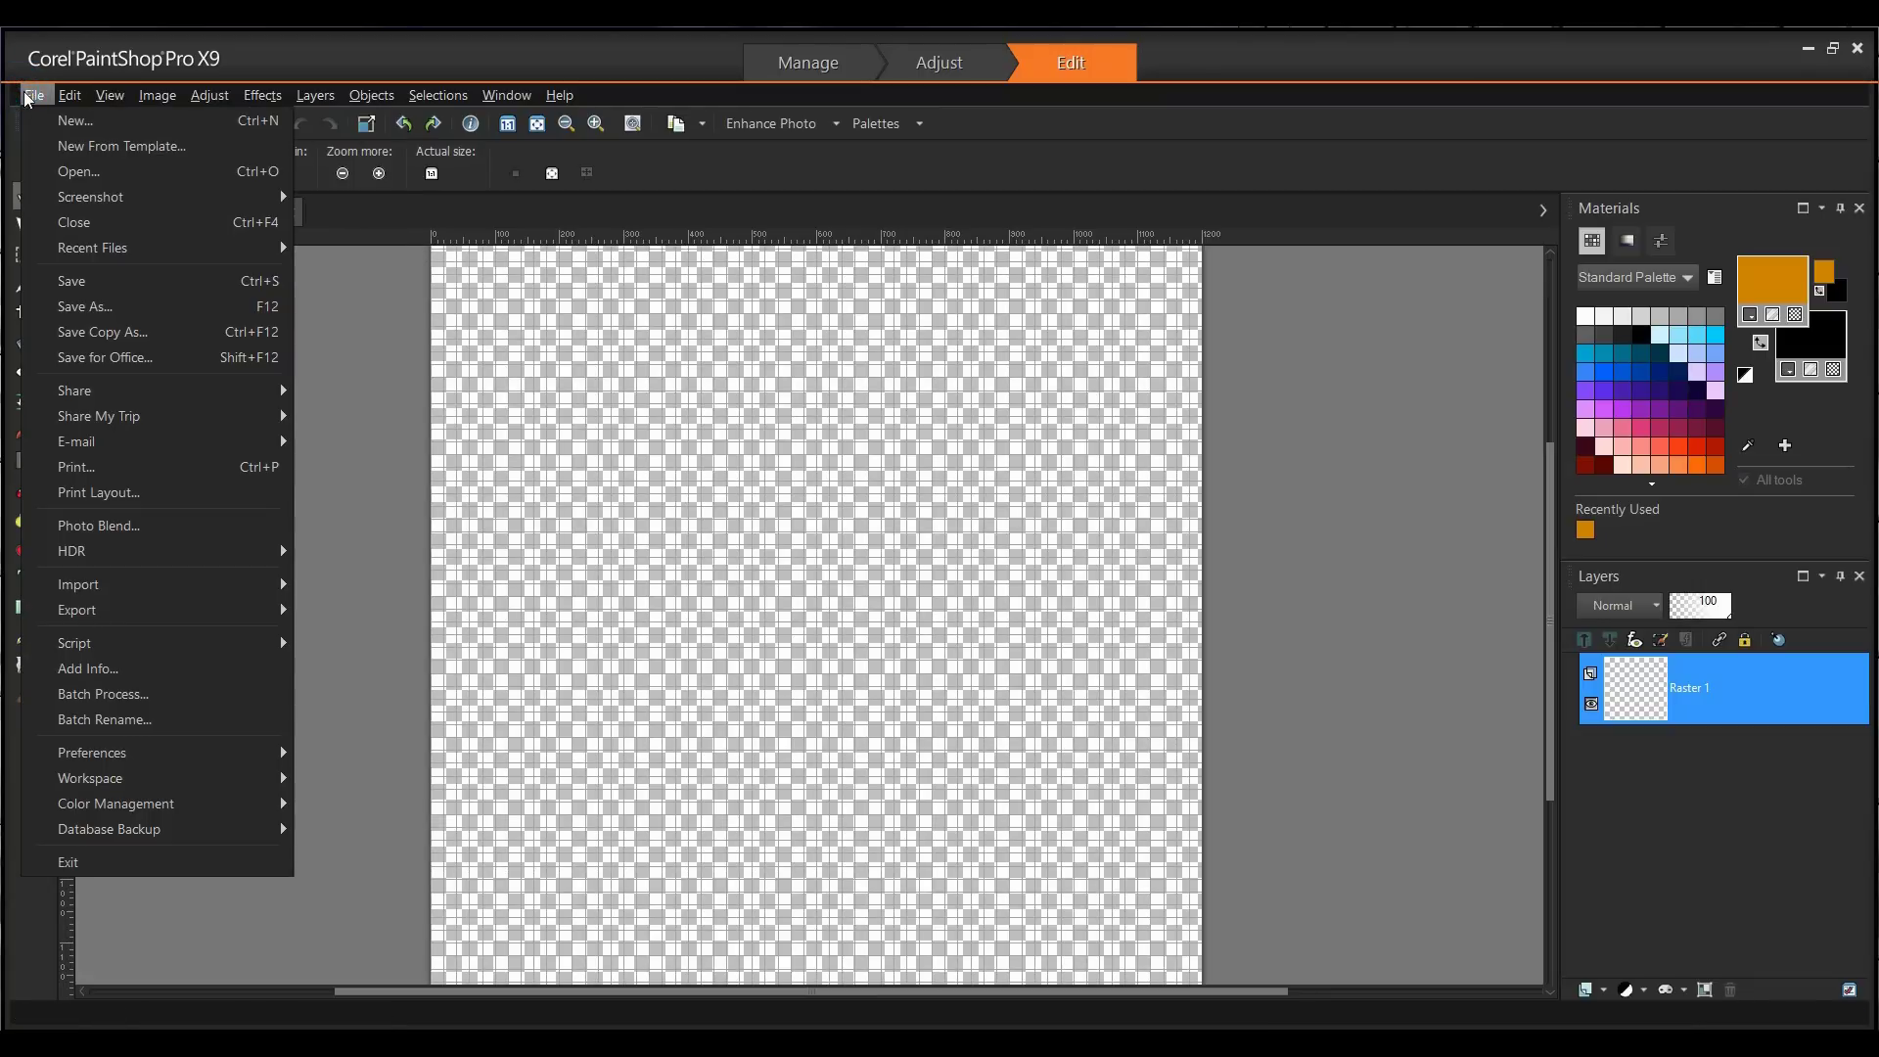
pyautogui.moveTo(155, 759)
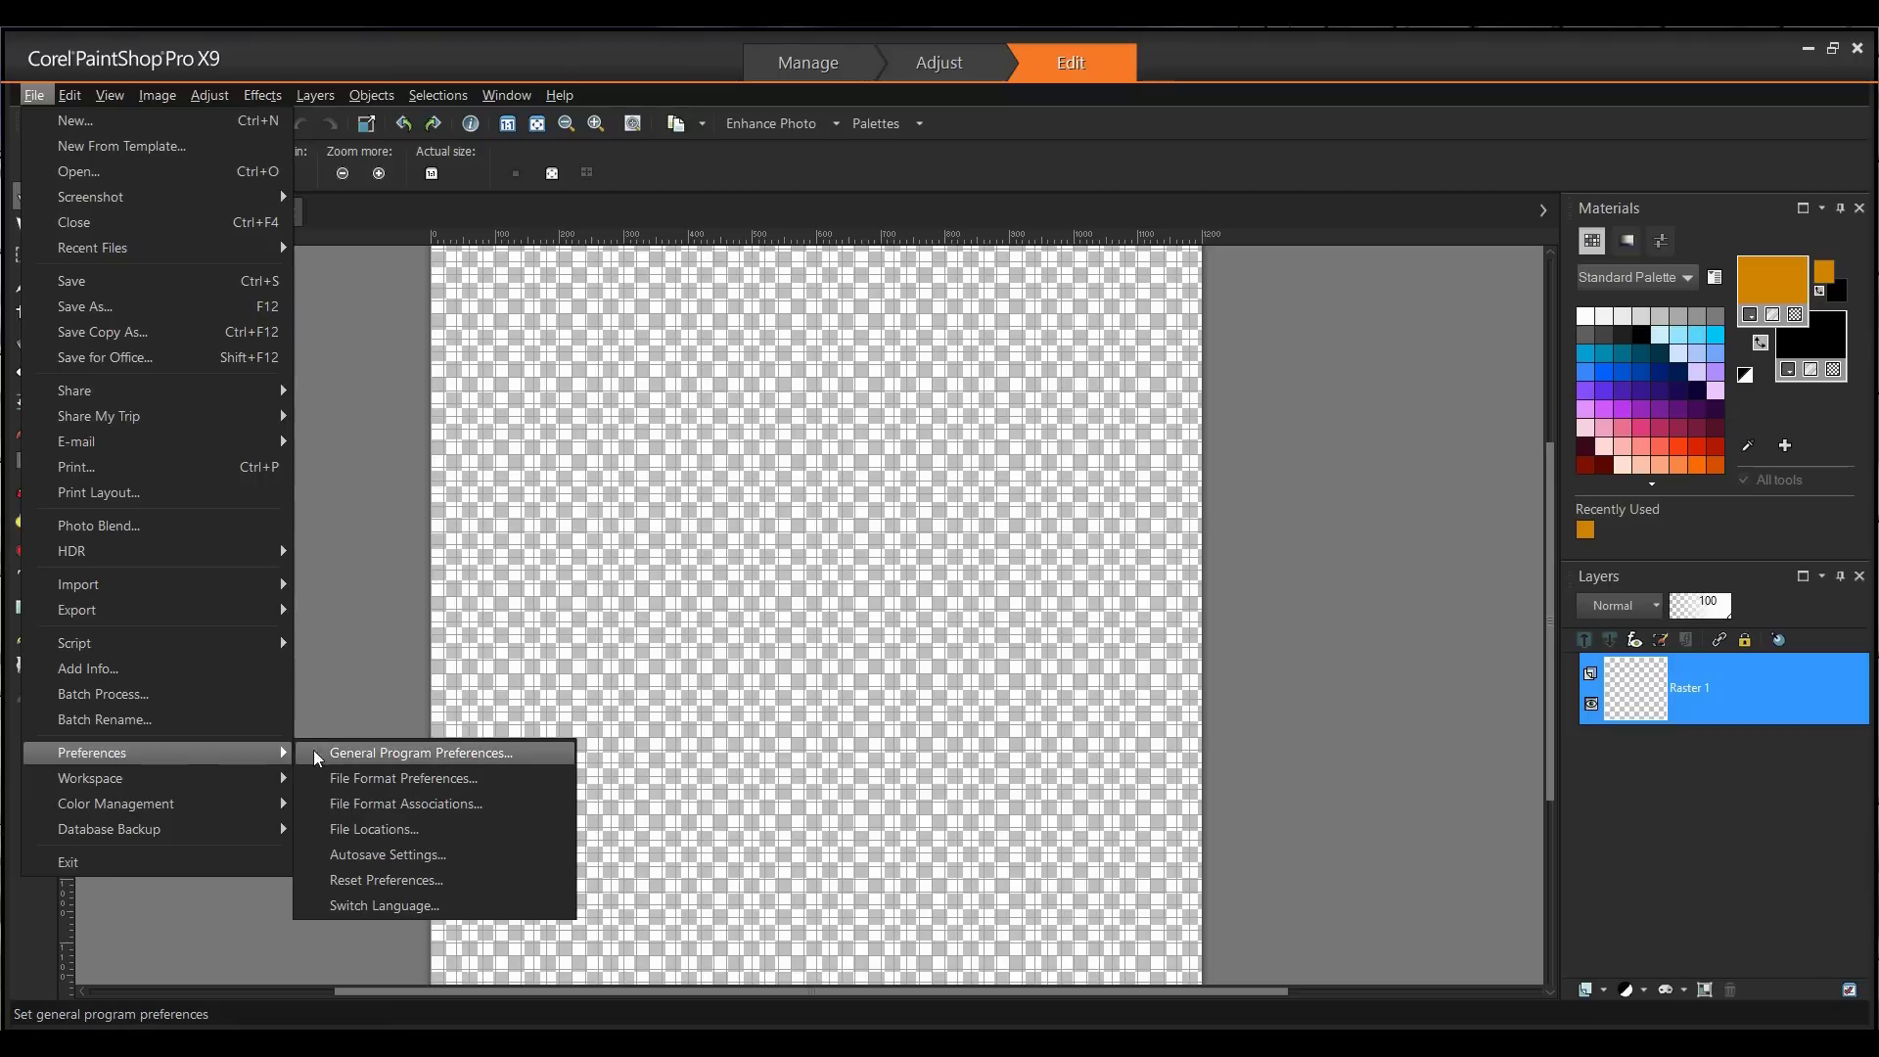
pyautogui.click(344, 752)
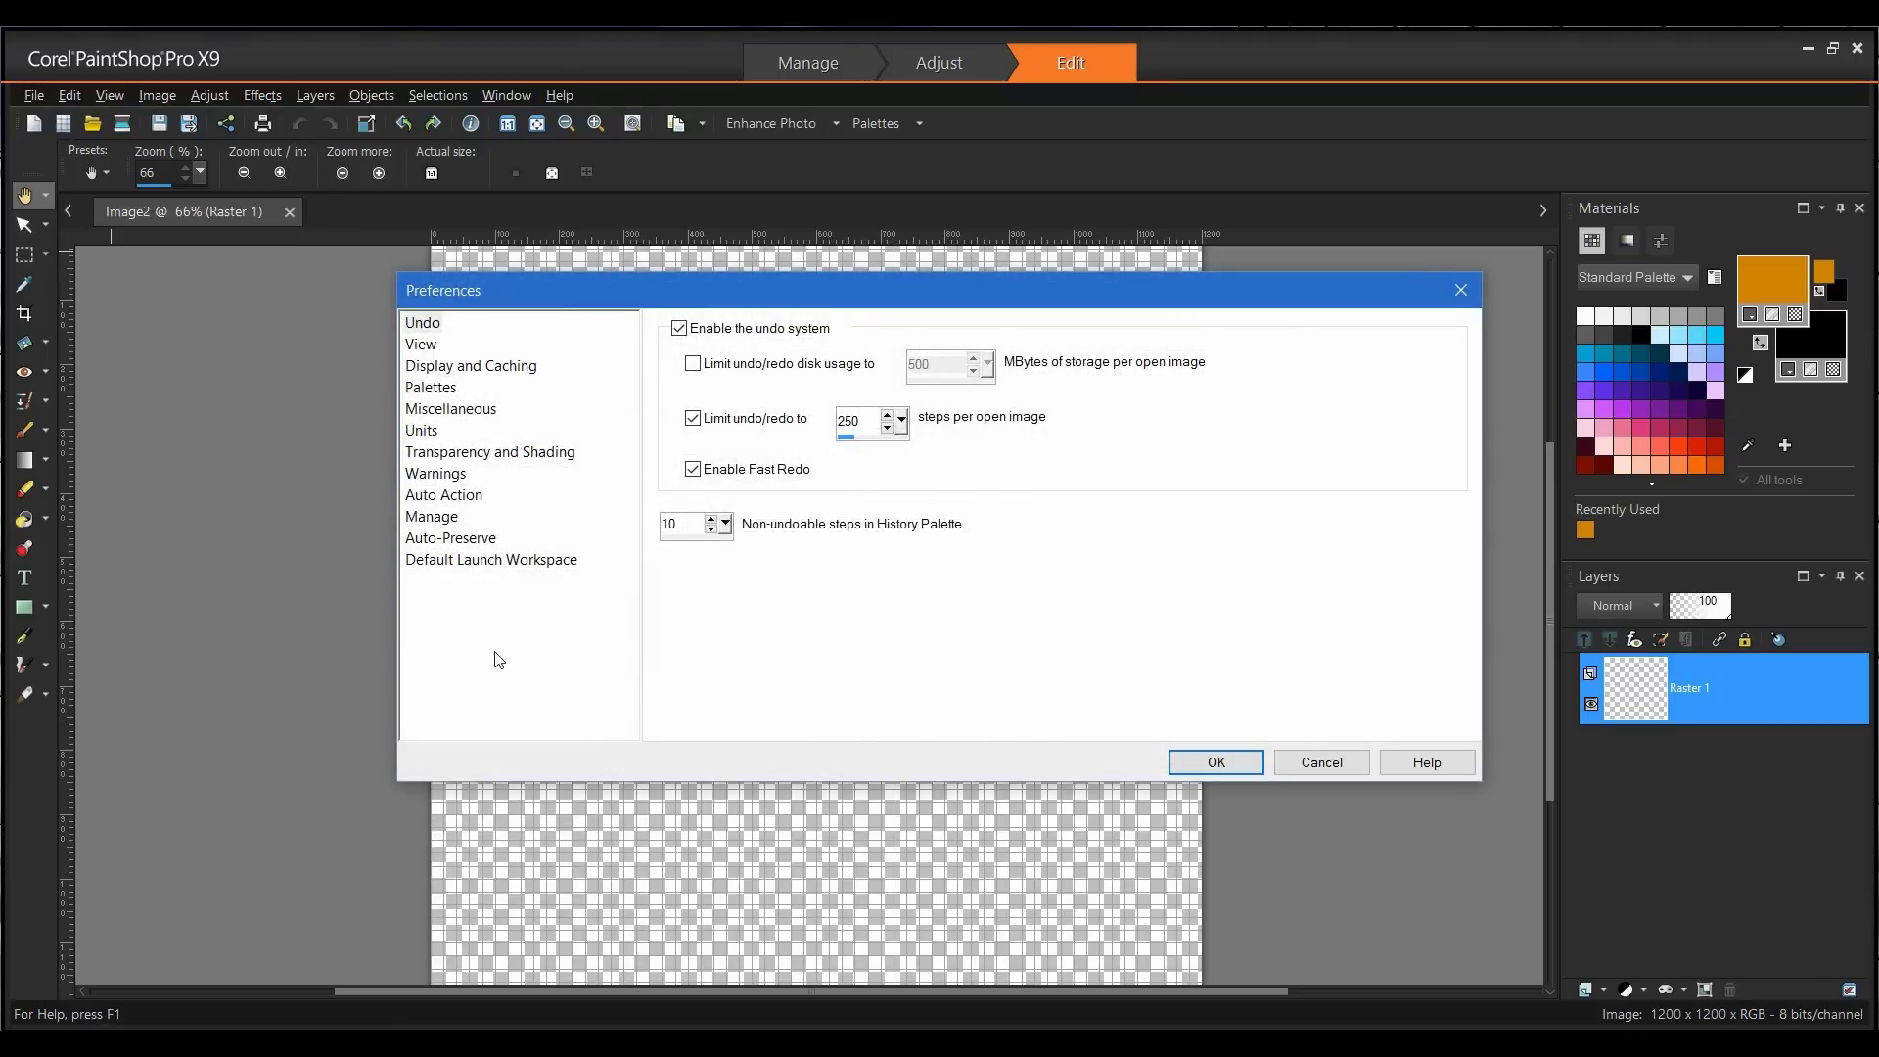
pyautogui.click(511, 453)
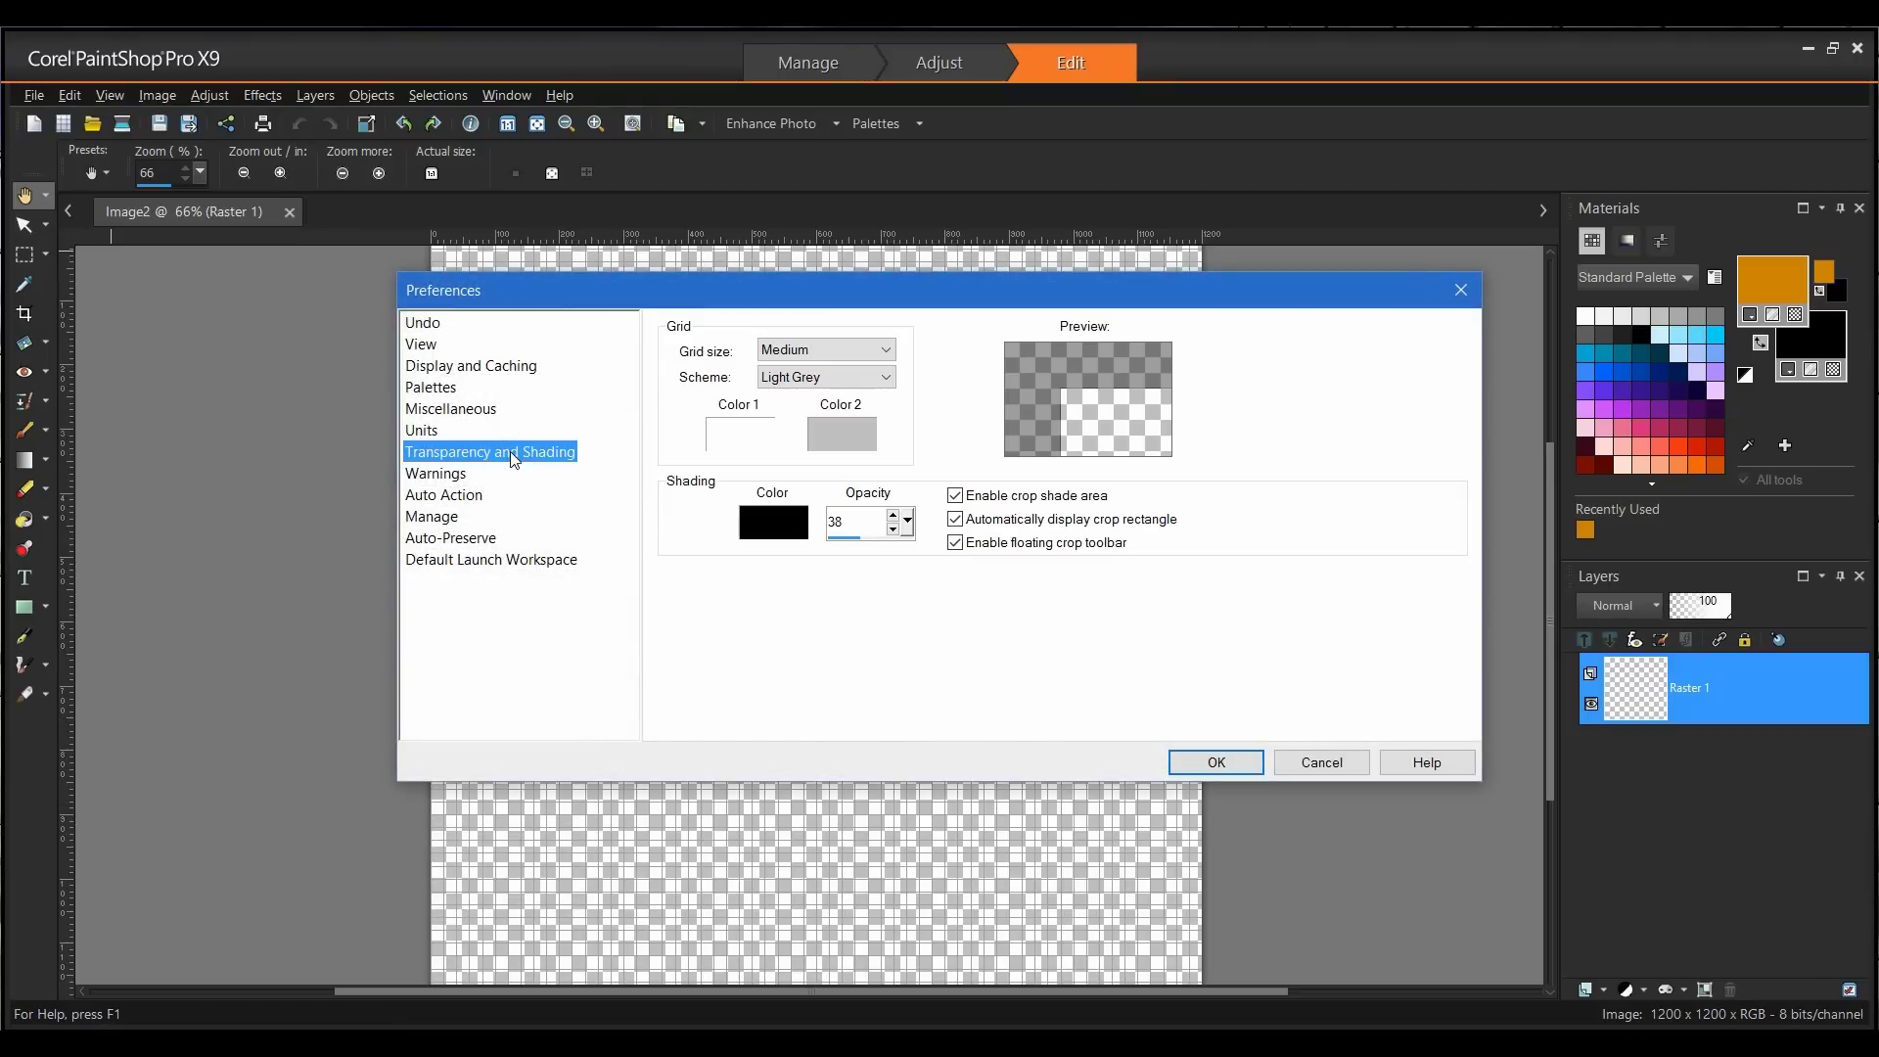
pyautogui.click(891, 380)
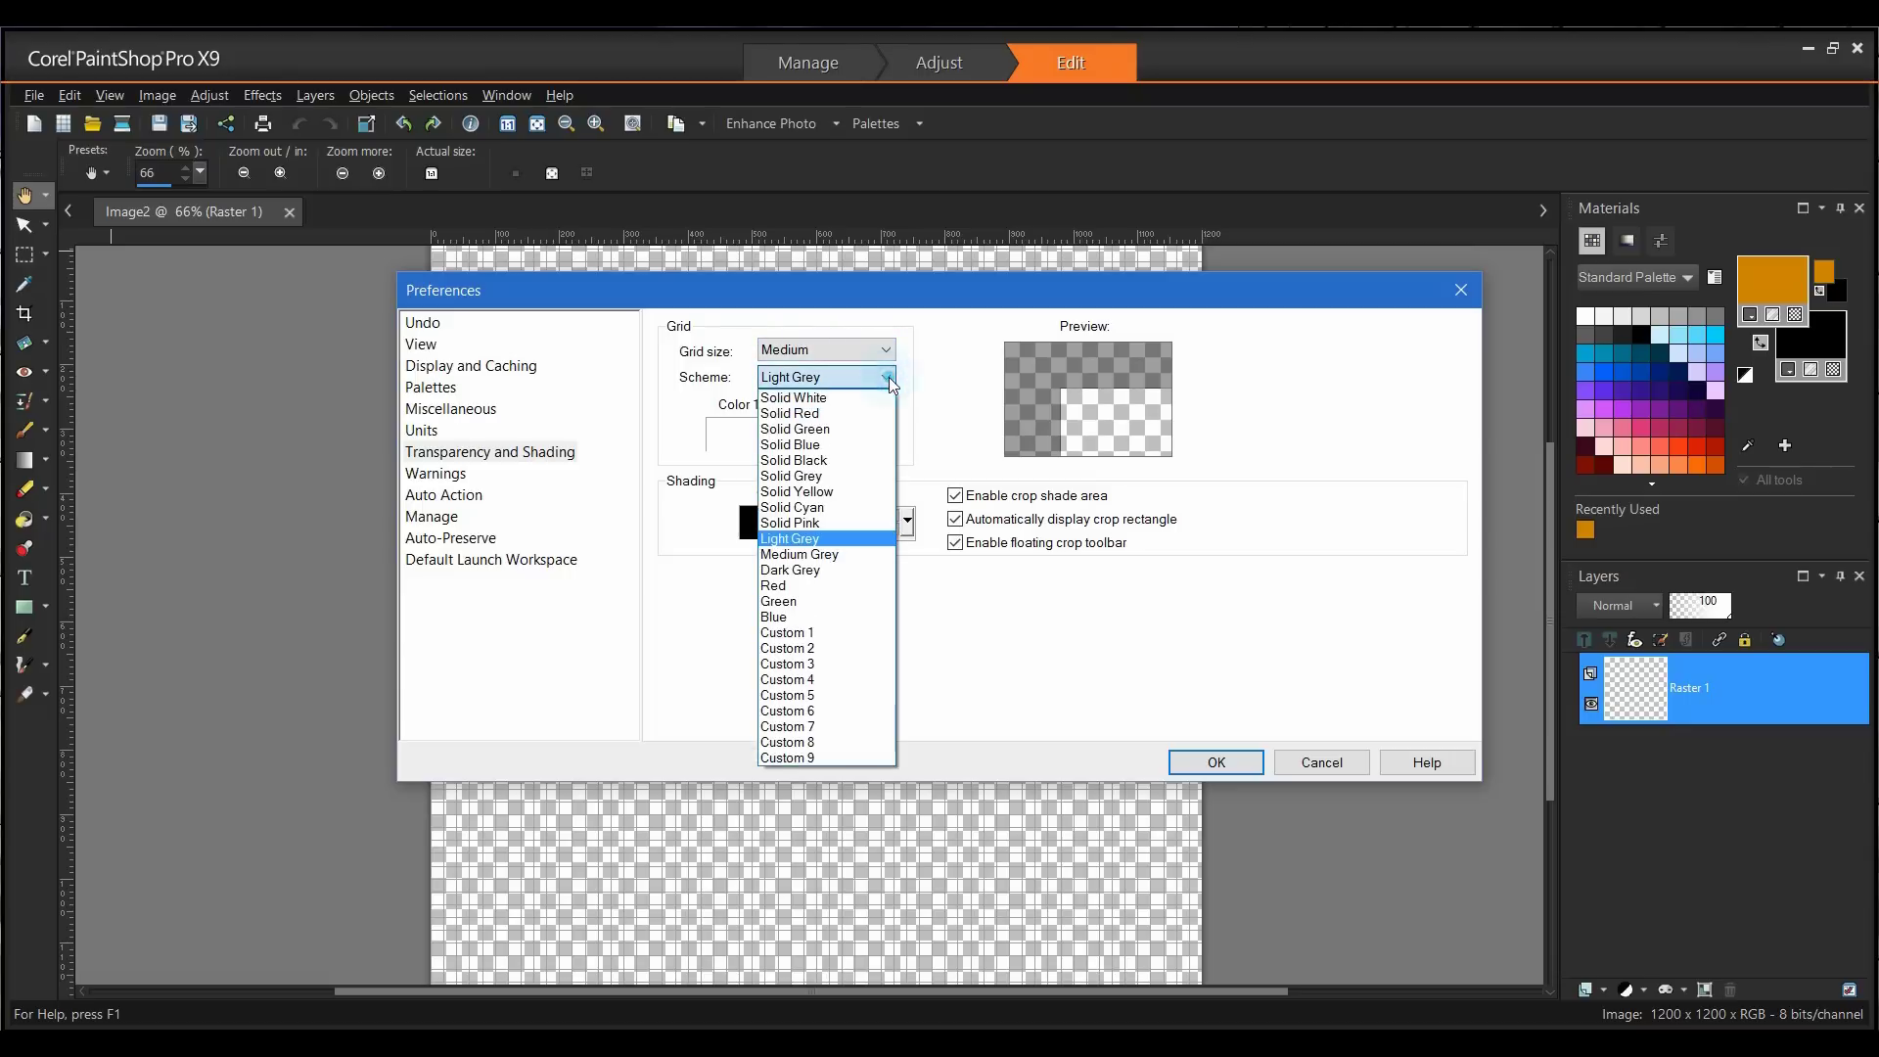
pyautogui.click(845, 400)
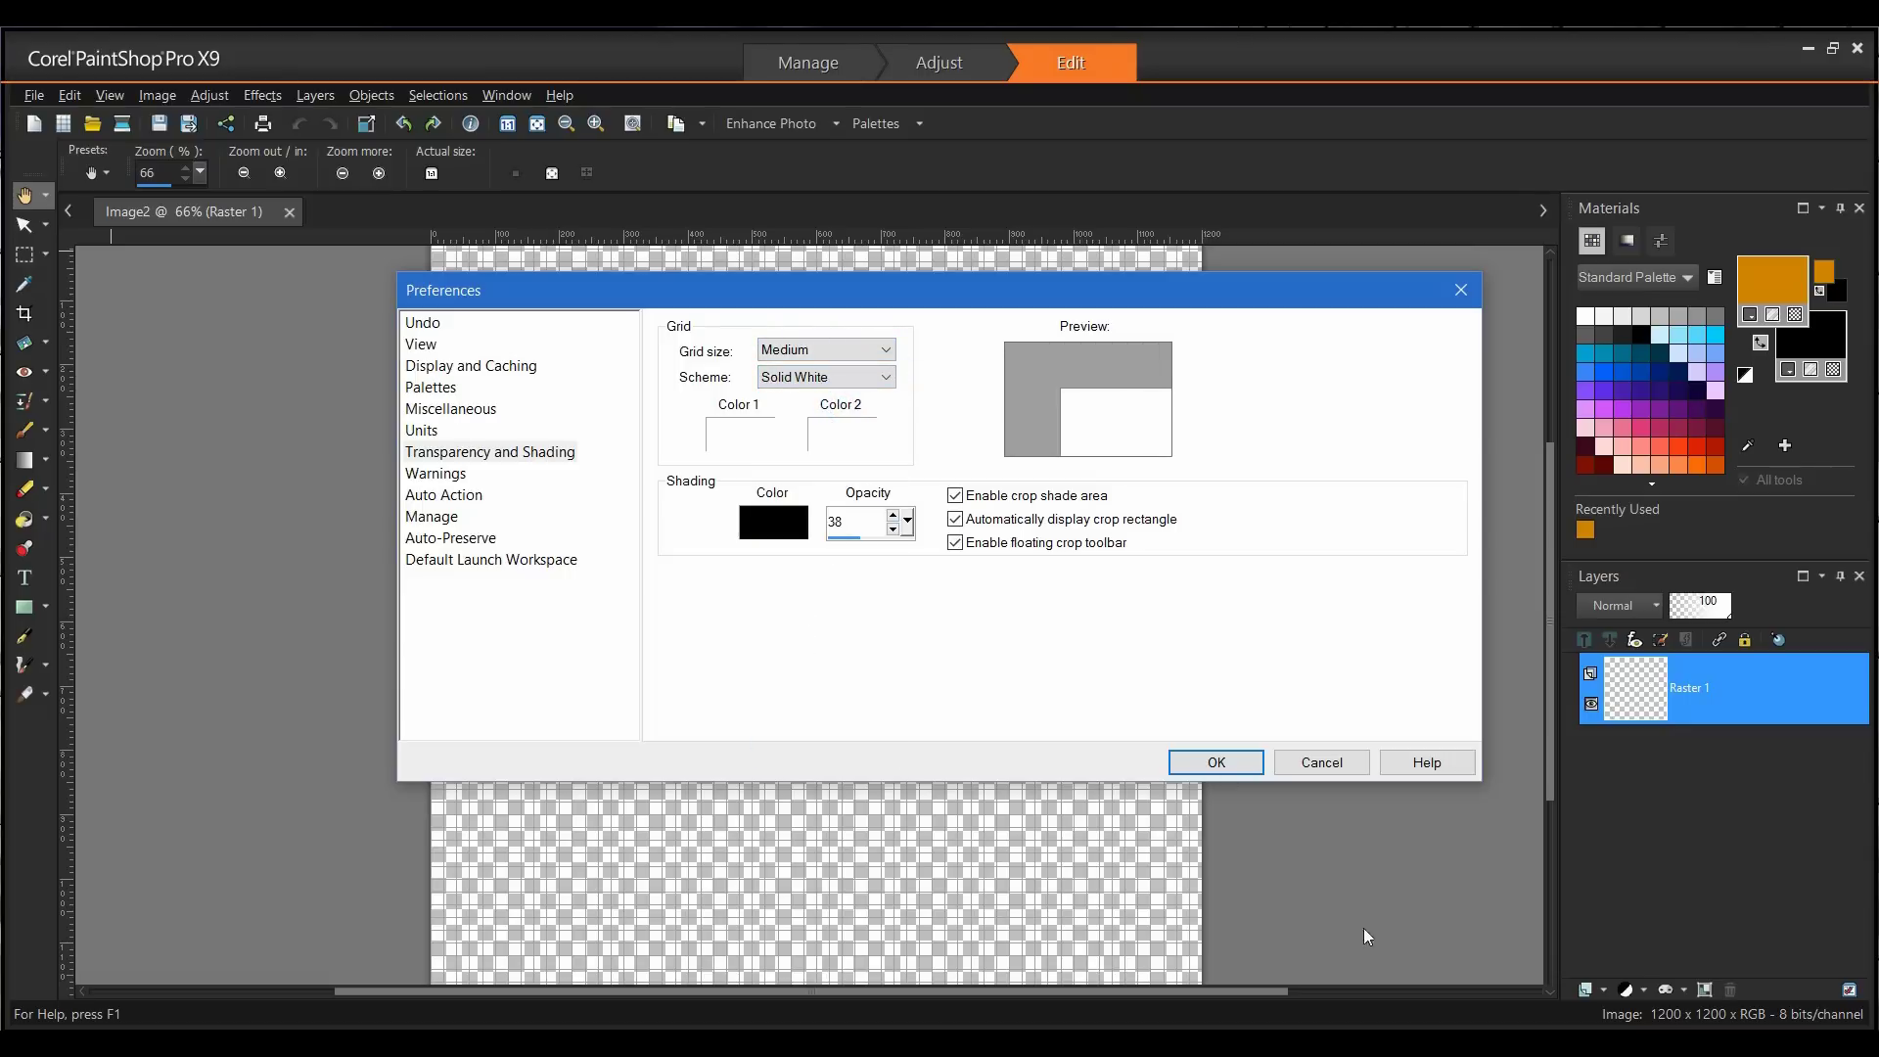
pyautogui.click(1224, 766)
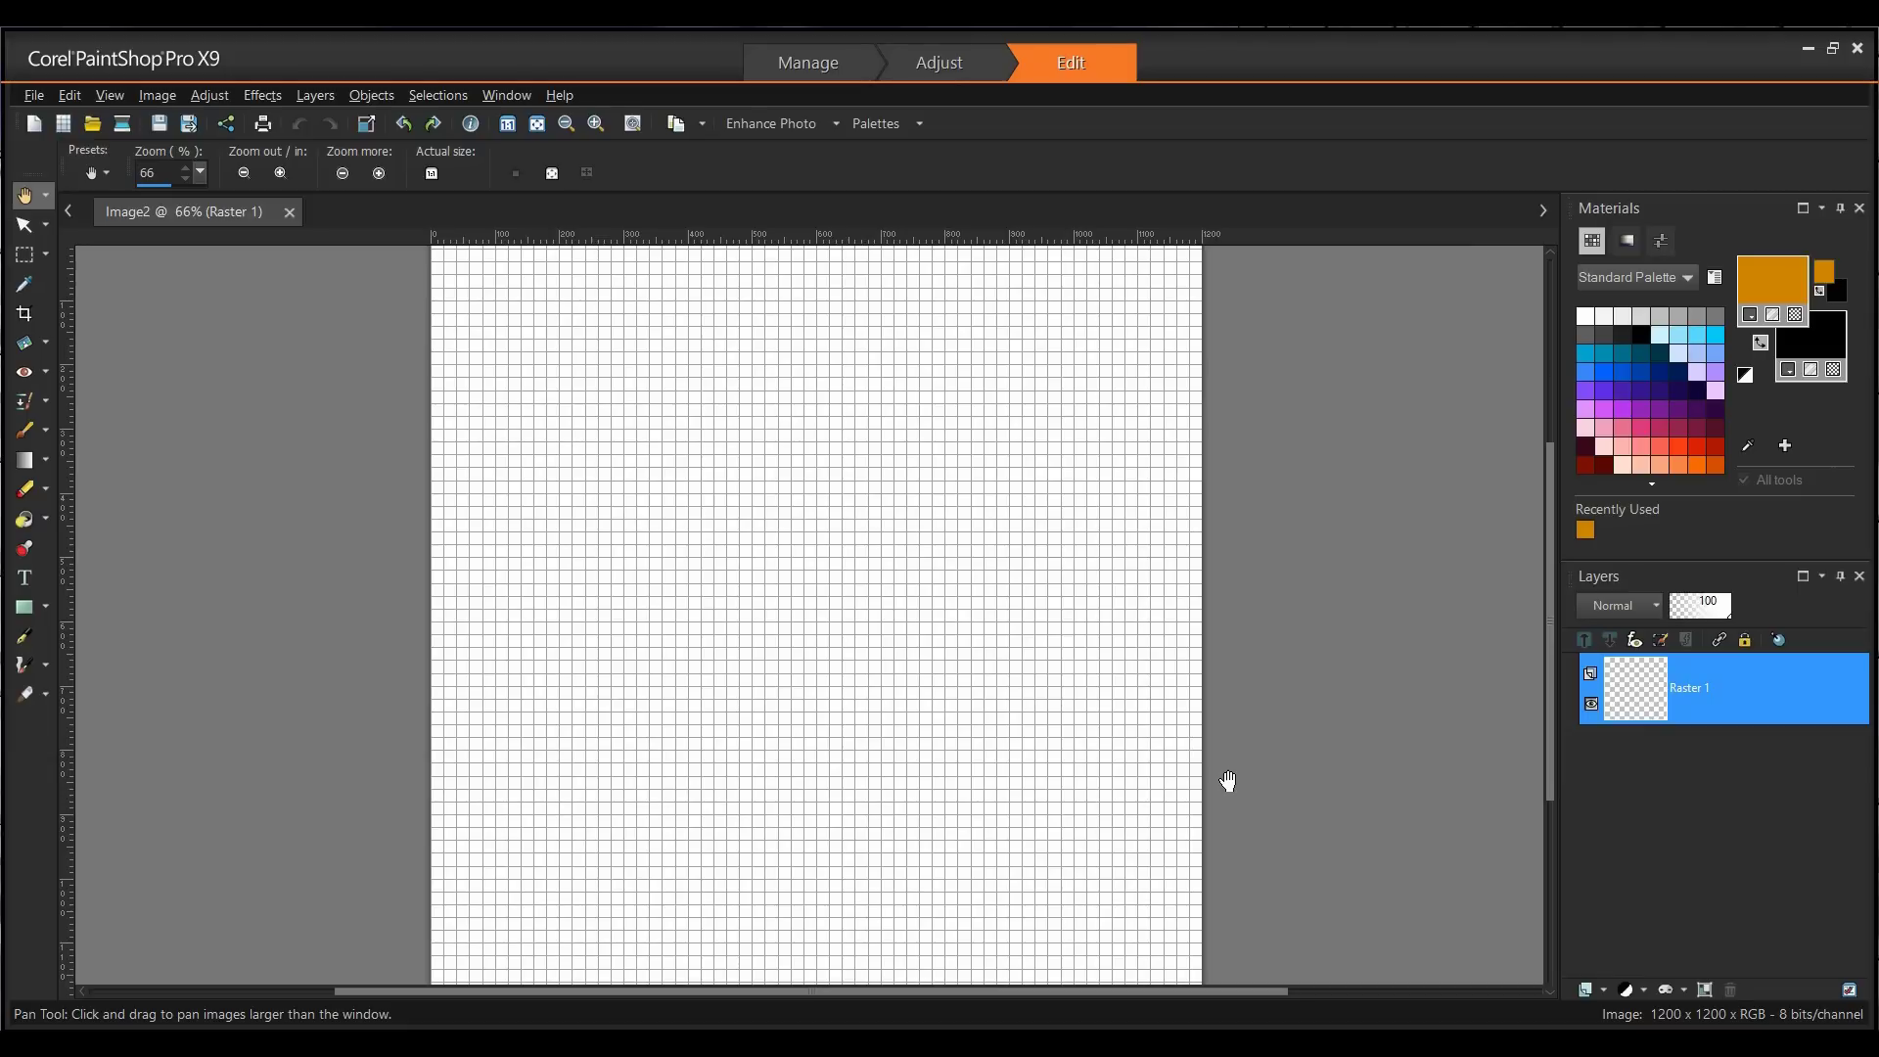
# Enable Snap to Grid and set the default grid to 4 inches horizontally and vertically.
pyautogui.click(107, 95)
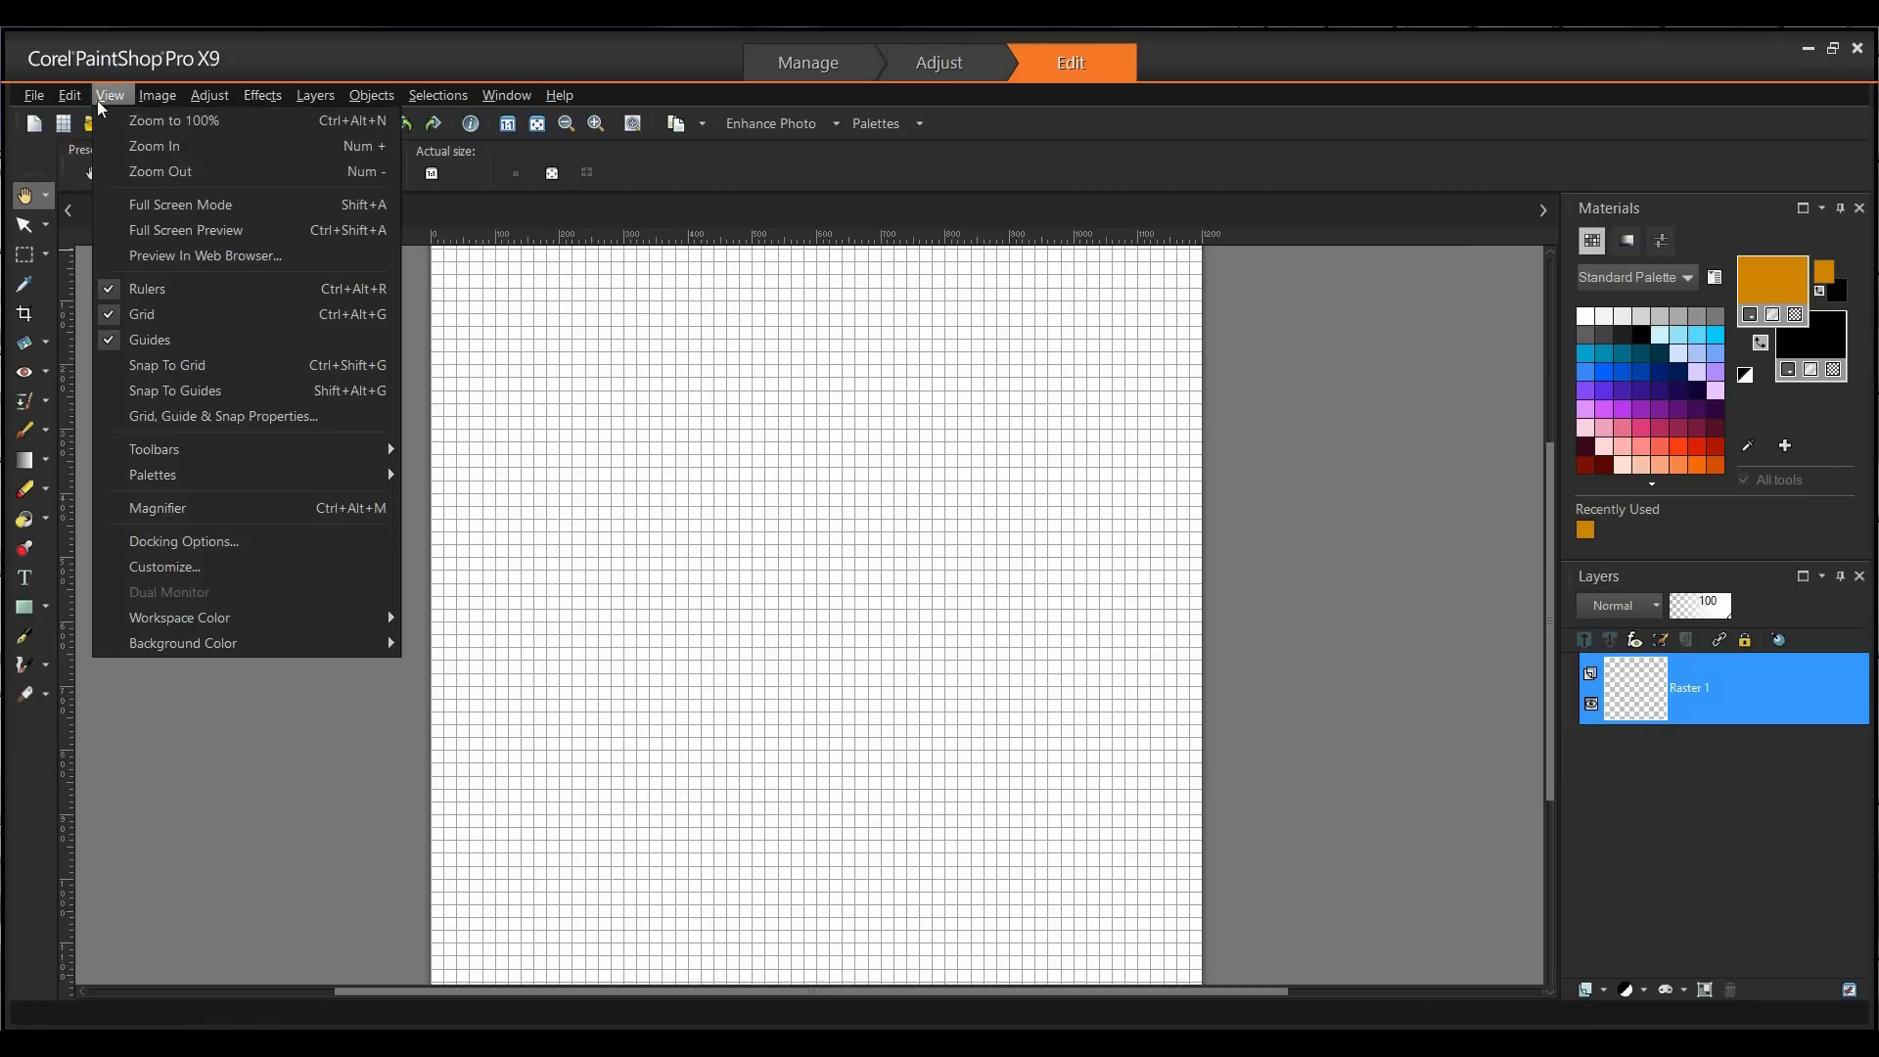
pyautogui.click(165, 367)
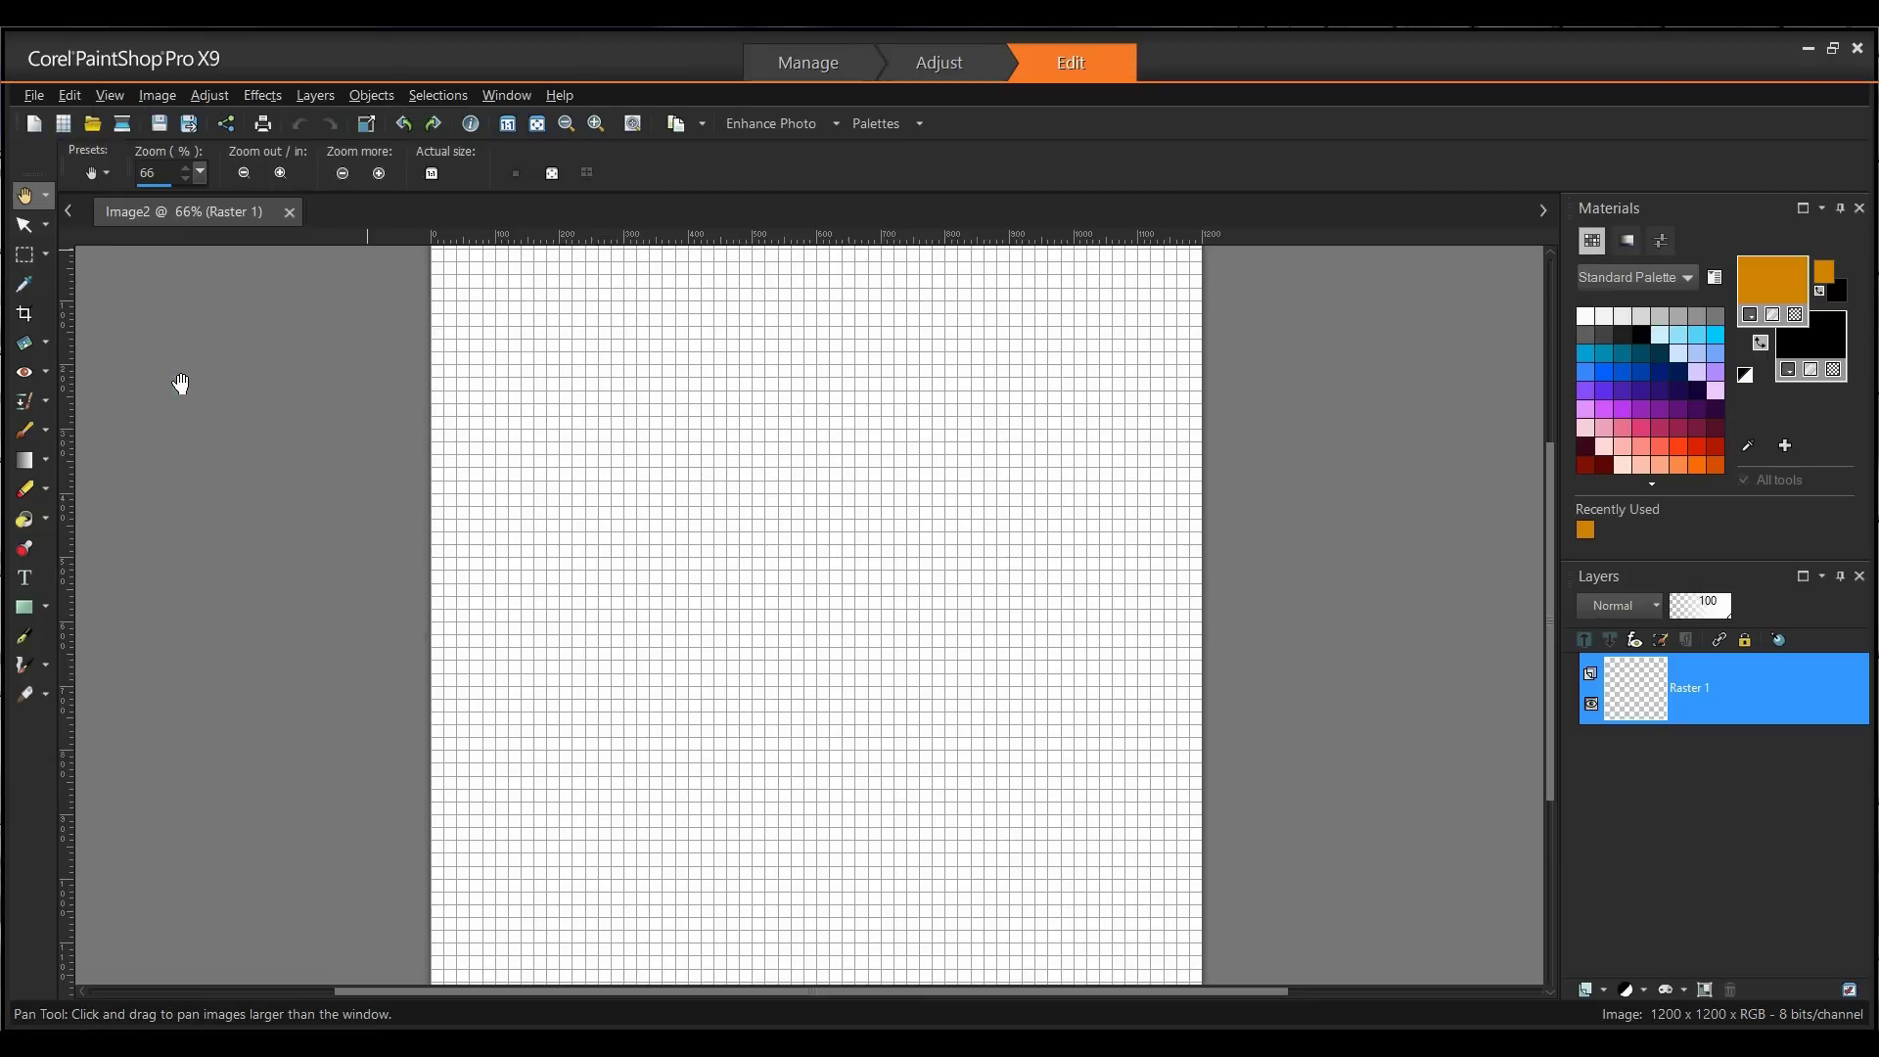
pyautogui.click(106, 95)
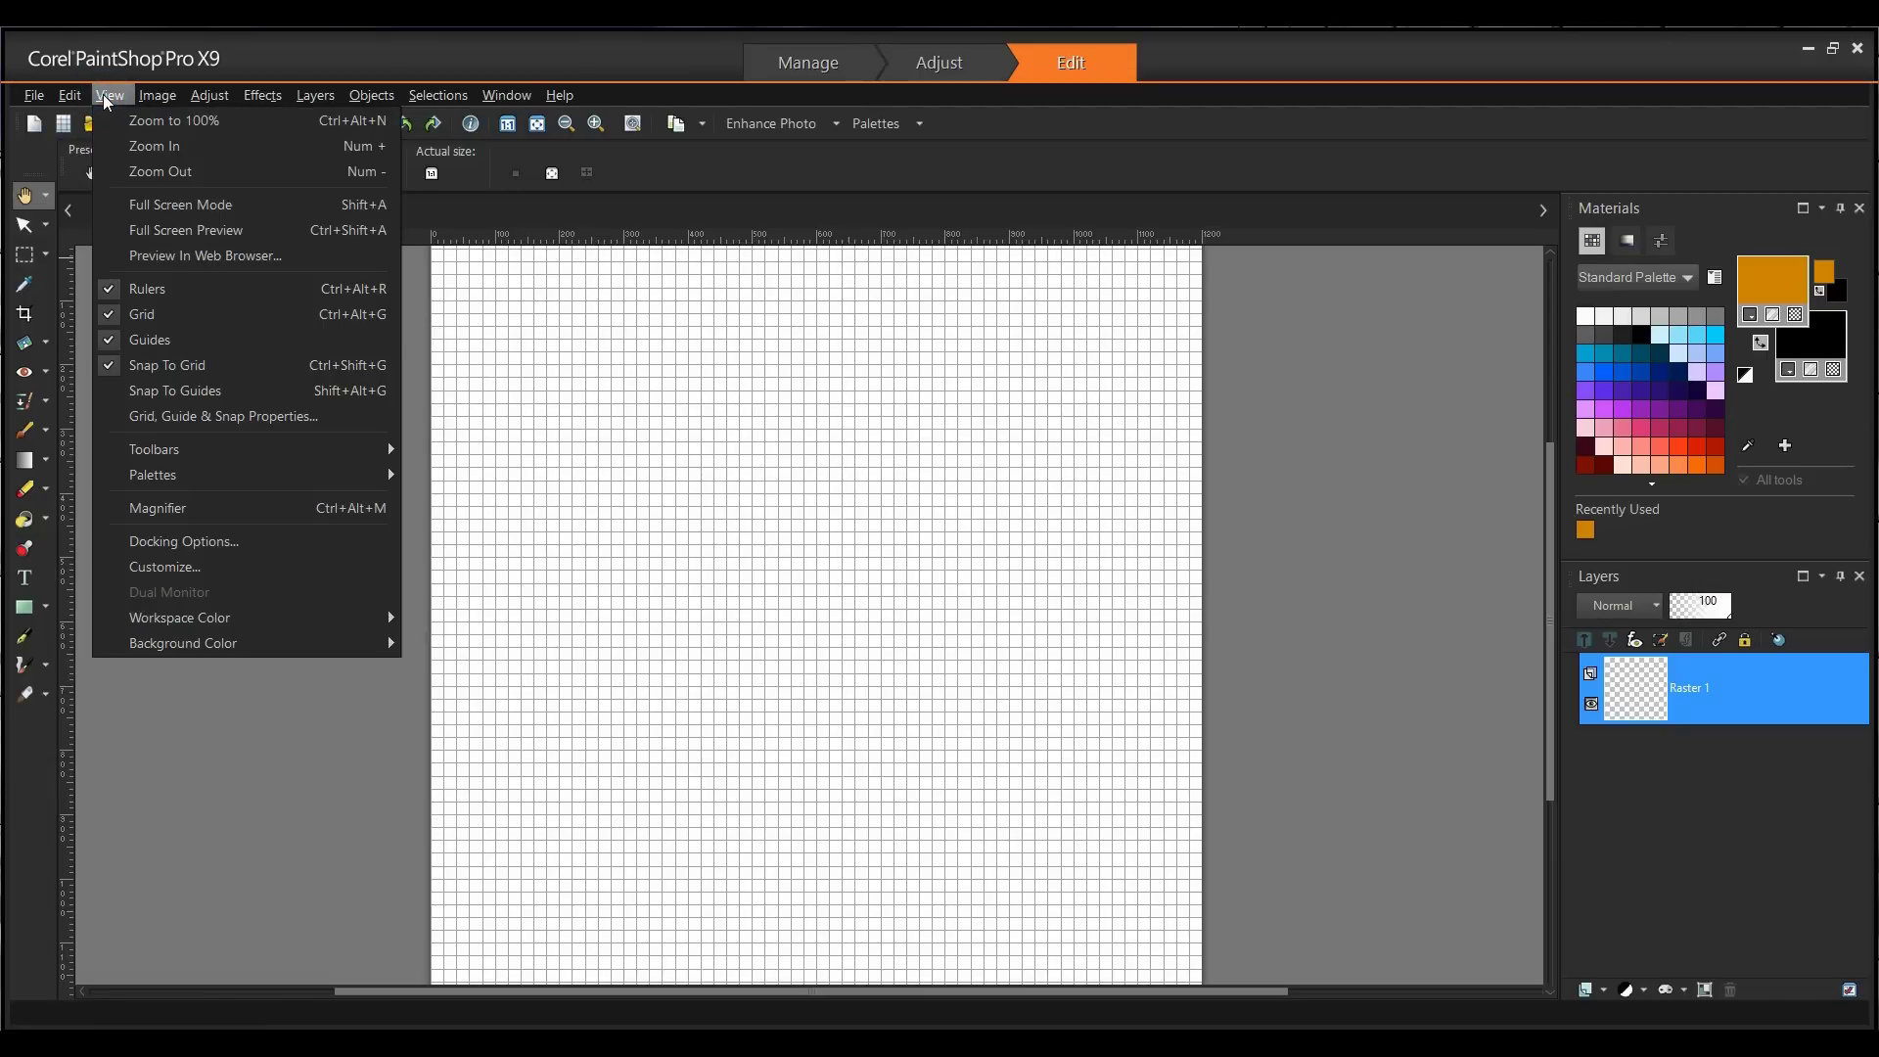
pyautogui.click(184, 418)
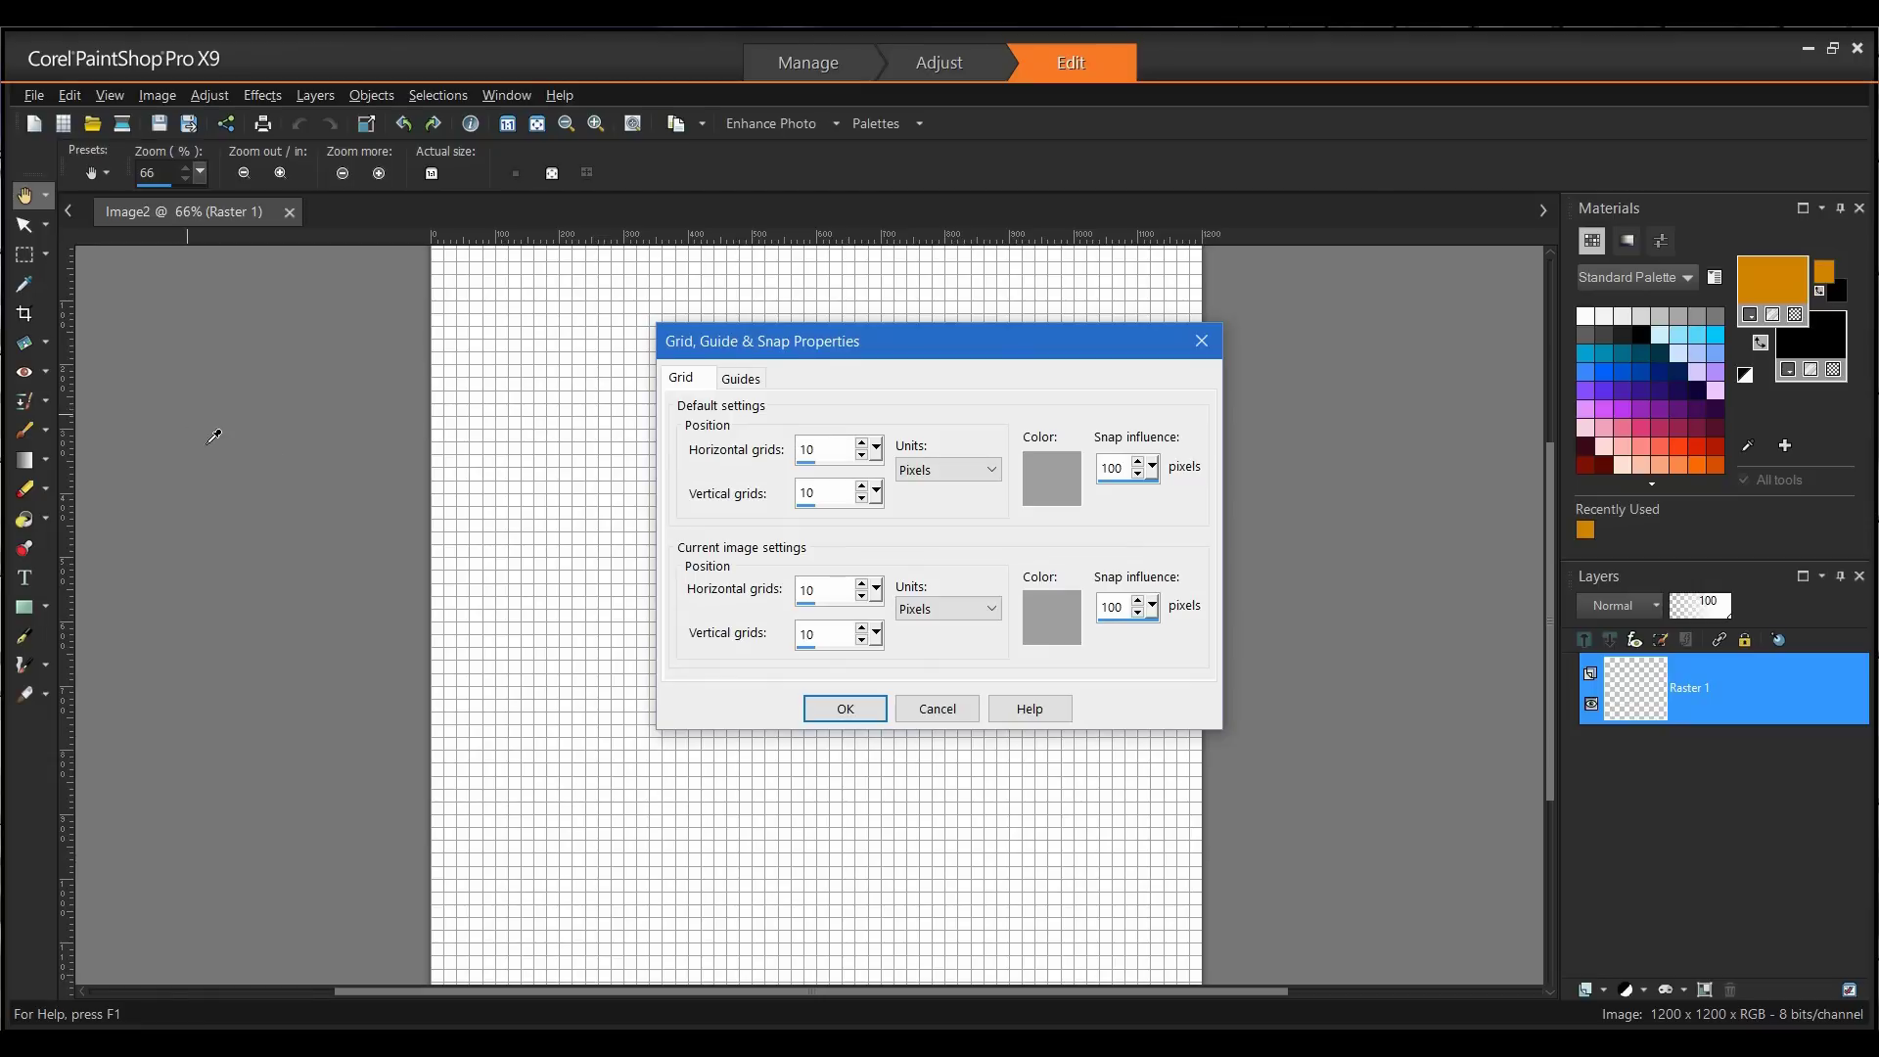
pyautogui.click(969, 475)
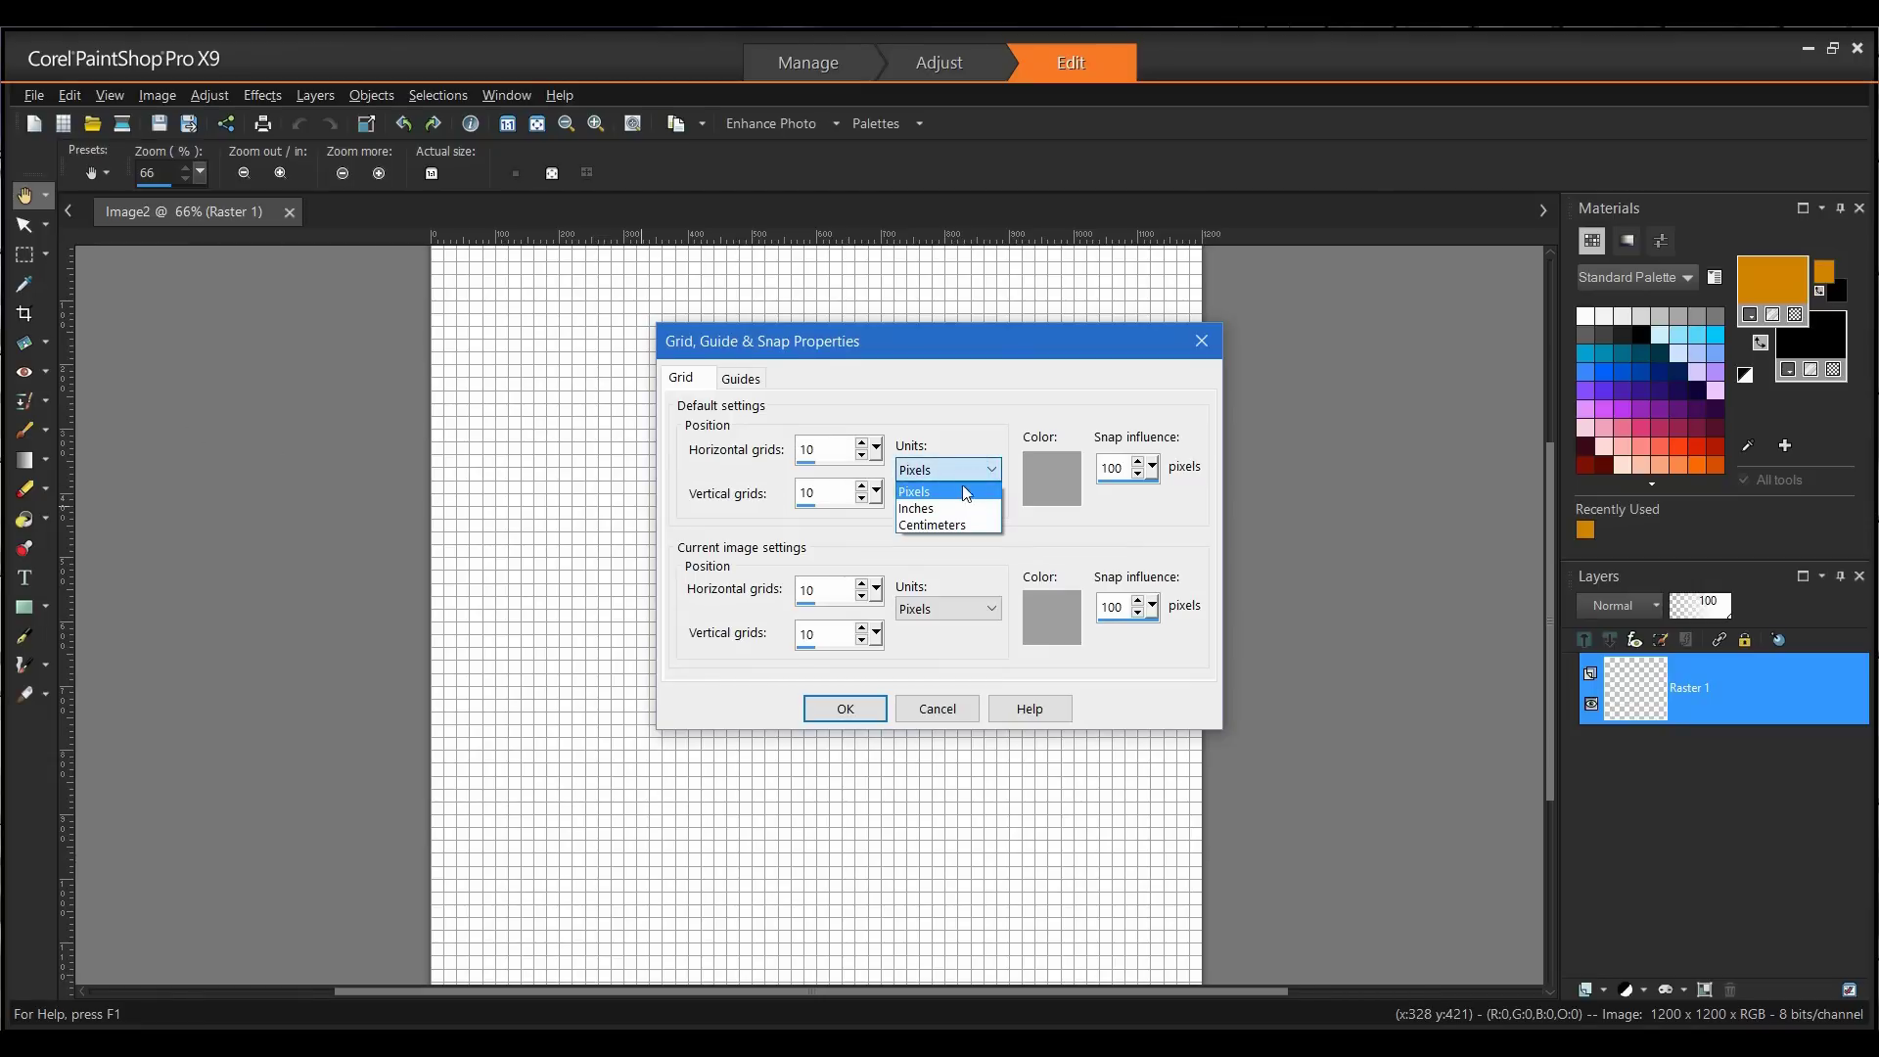
pyautogui.click(935, 492)
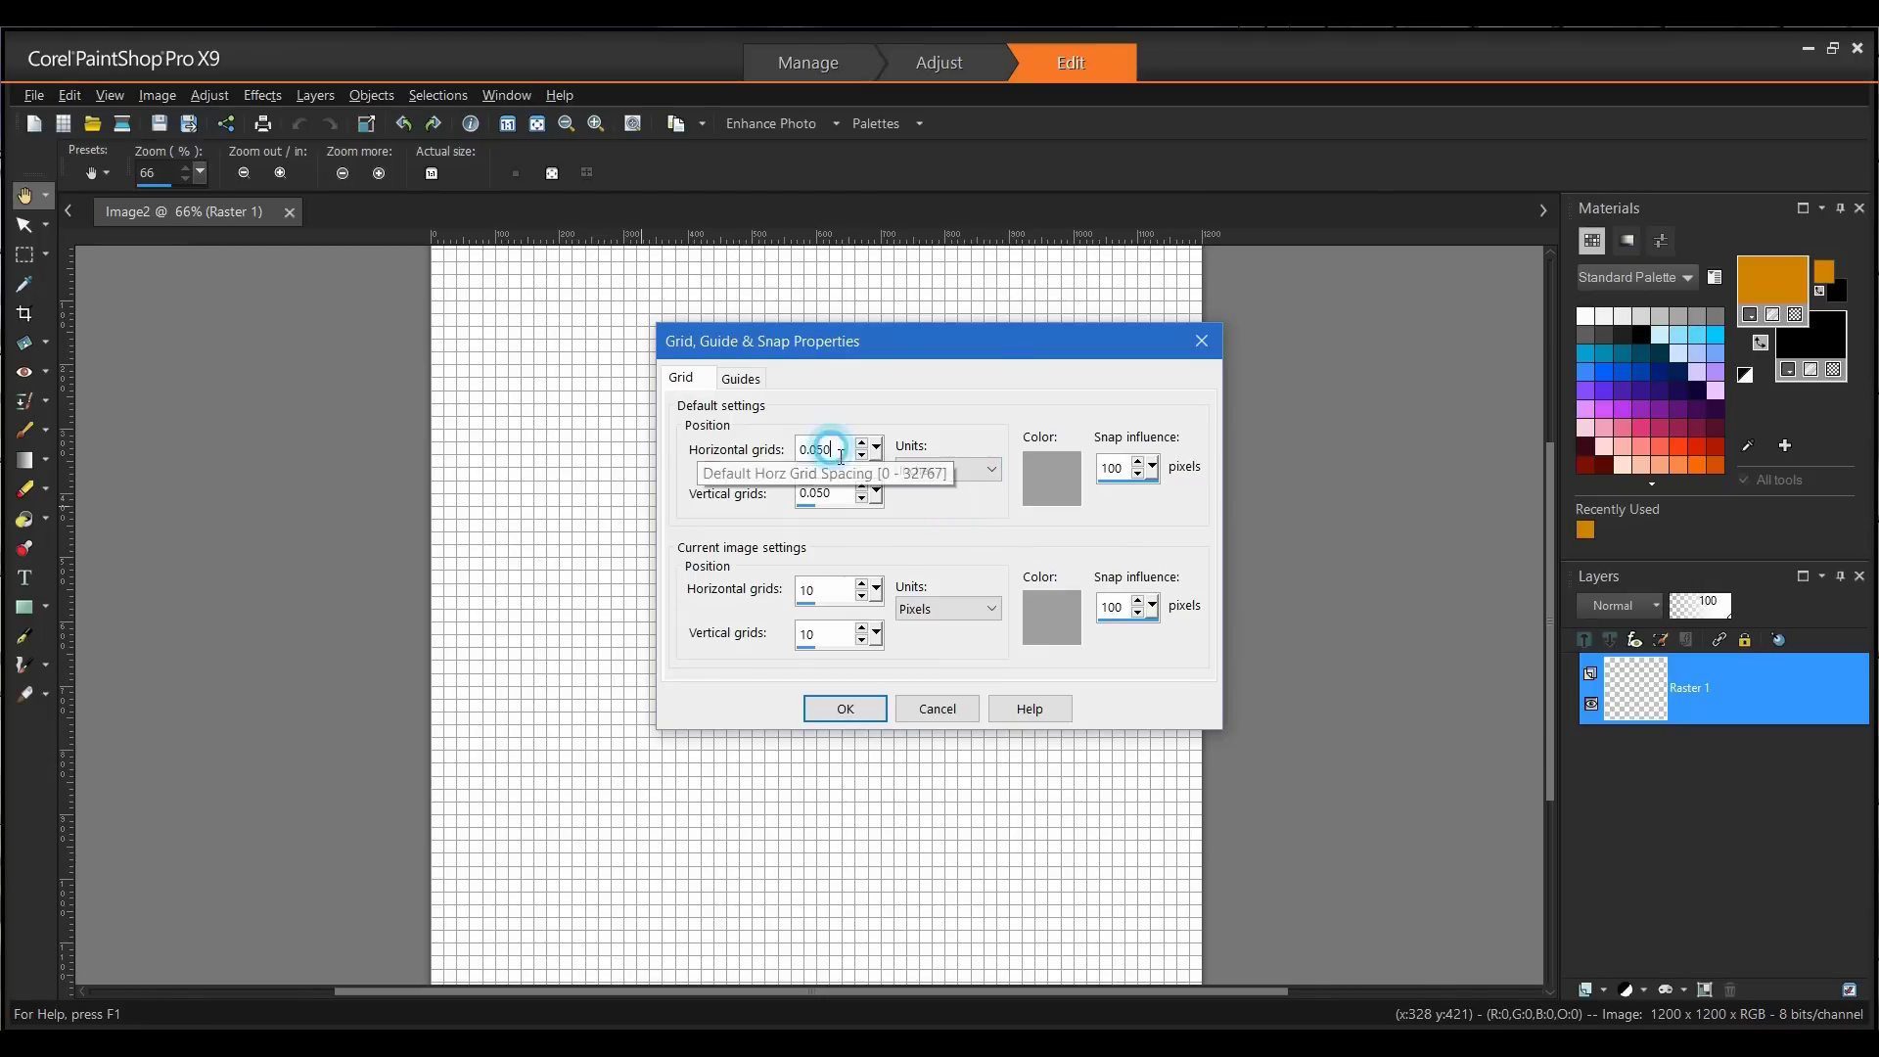
pyautogui.moveTo(841, 457); pyautogui.dragTo(673, 454)
pyautogui.write('4')
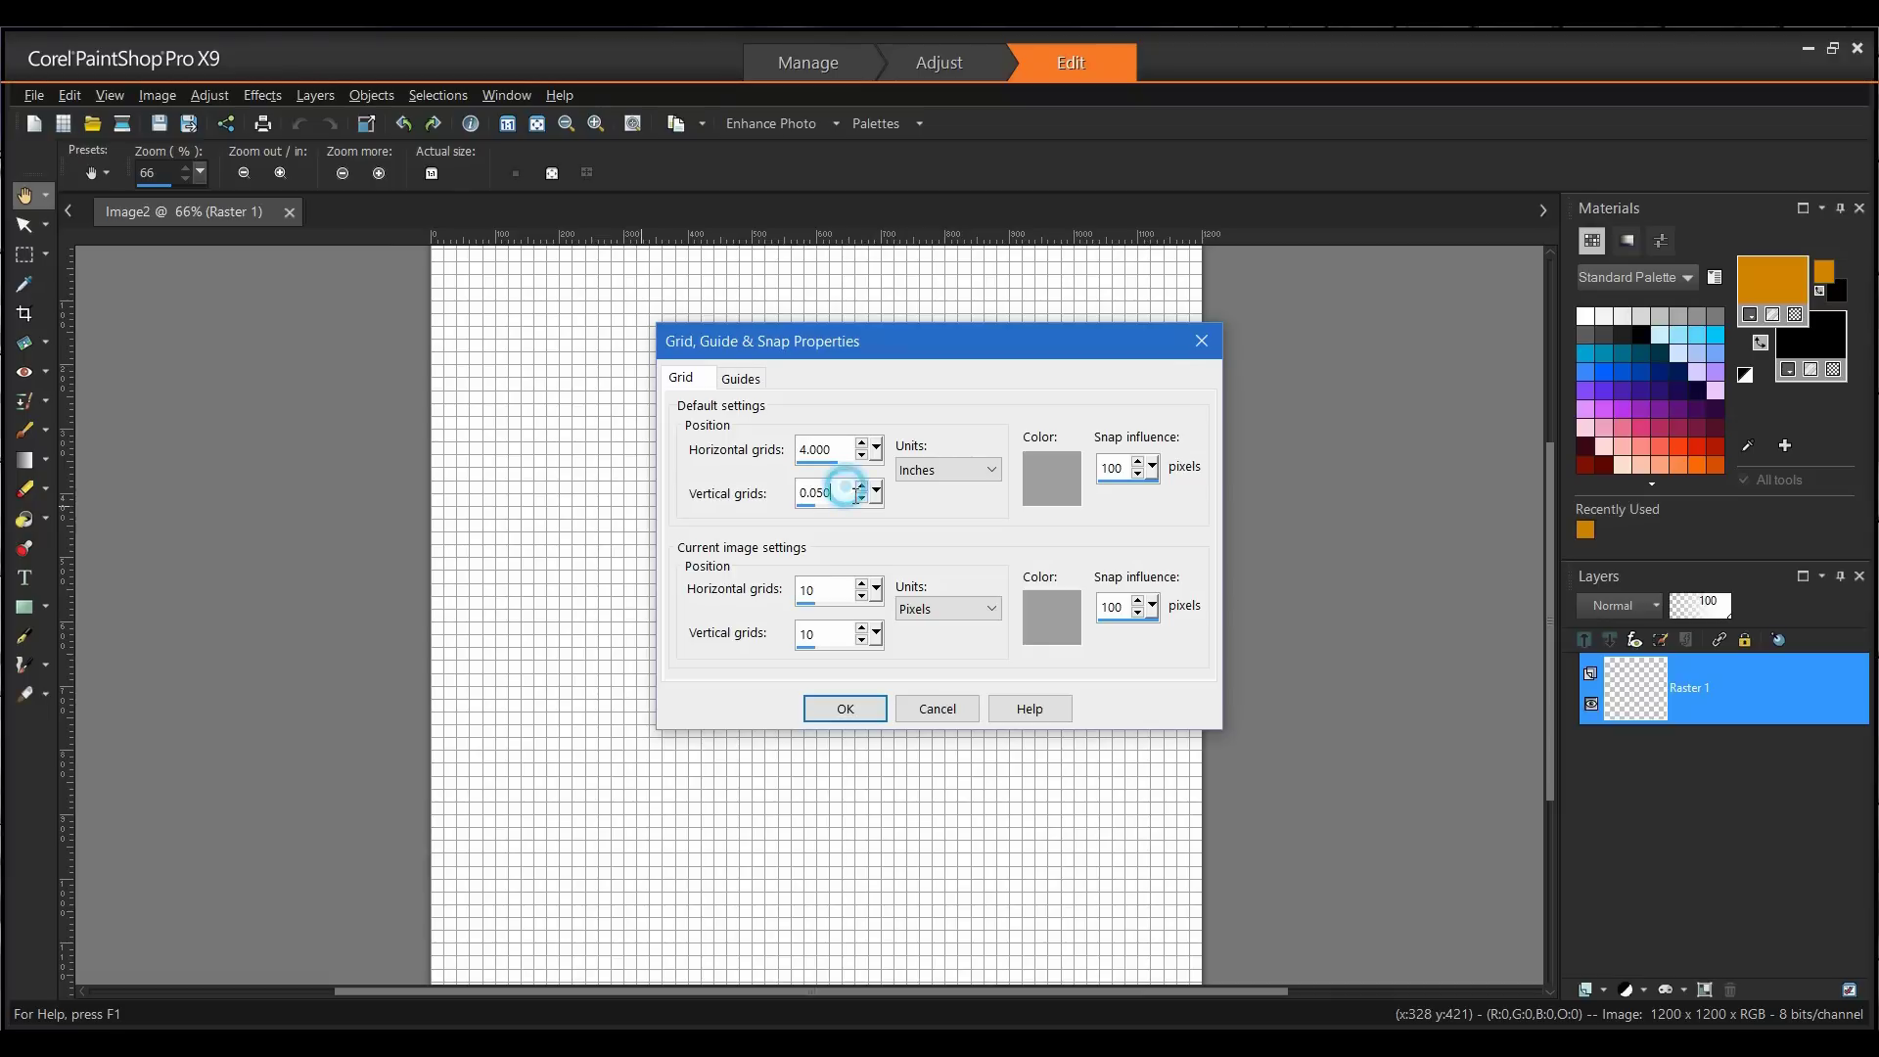
pyautogui.moveTo(840, 494); pyautogui.dragTo(703, 492)
pyautogui.write('4')
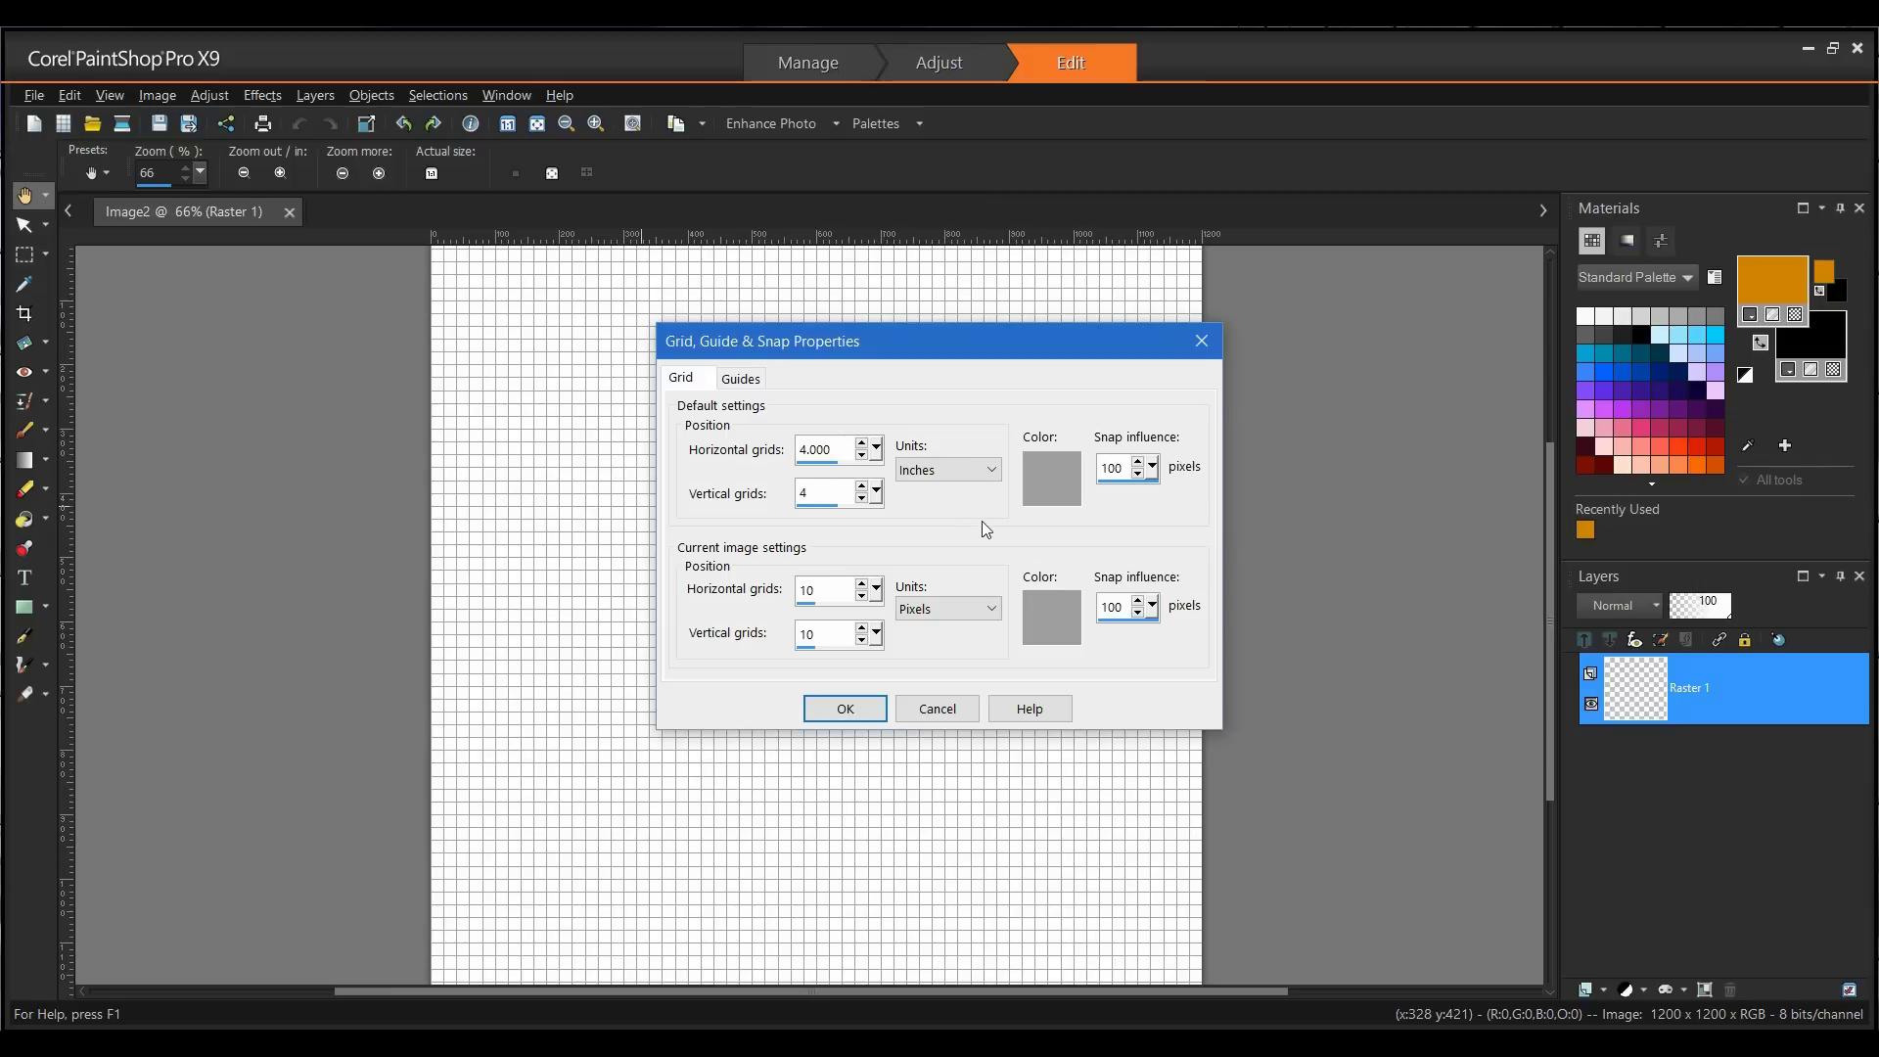
pyautogui.click(844, 709)
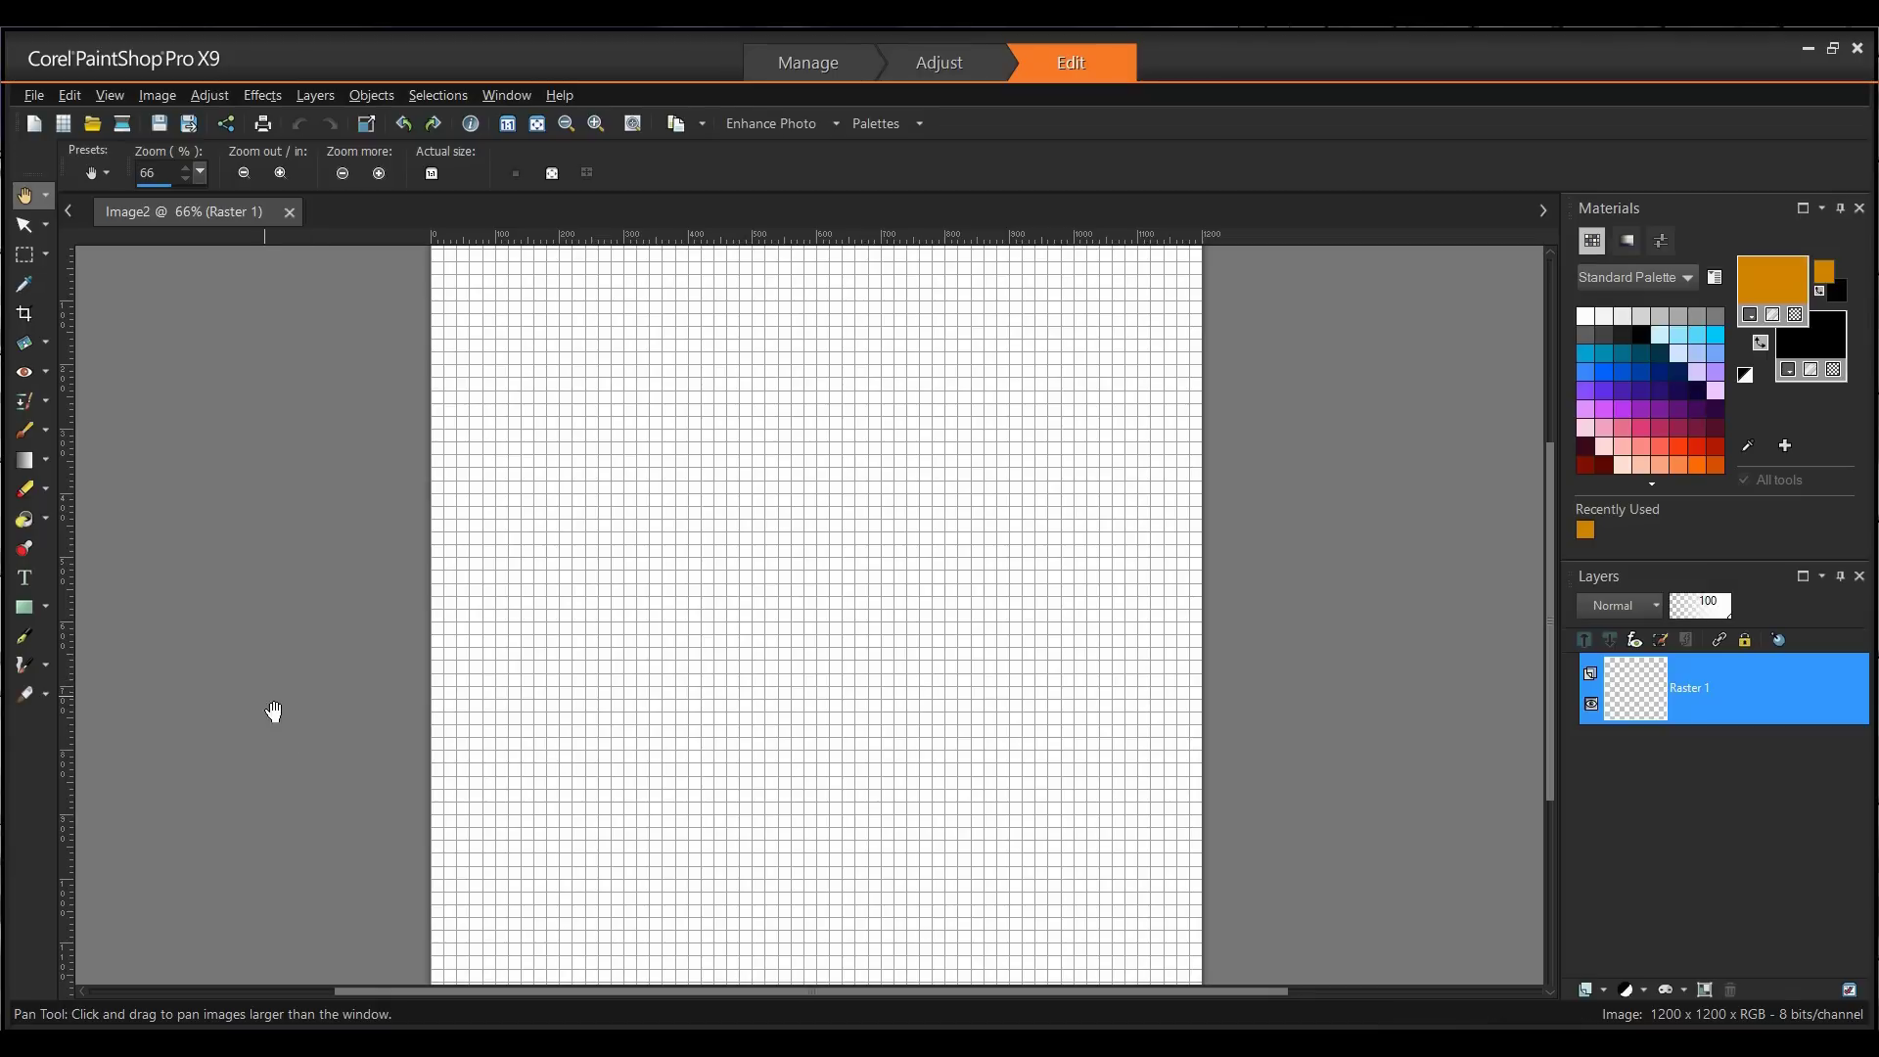
# Draw a large Arrow 01 preset shape across the canvas.
pyautogui.click(47, 609)
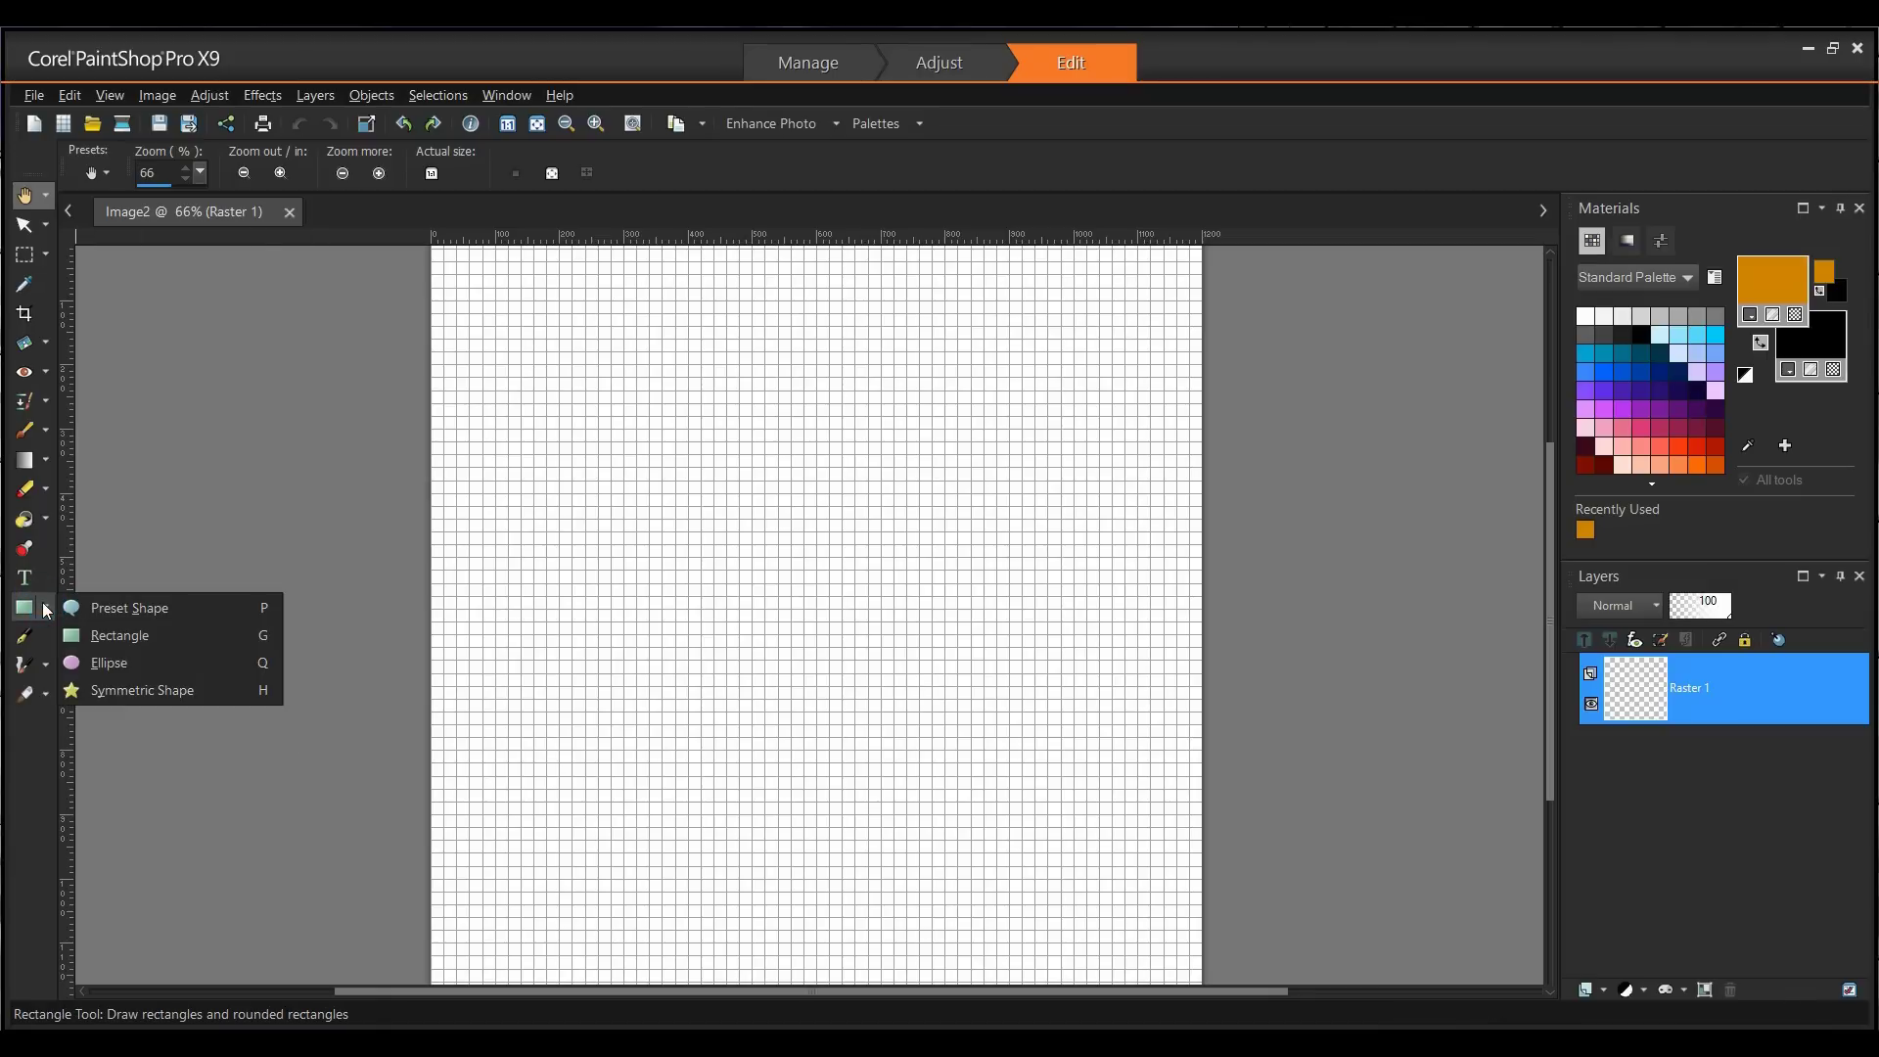
pyautogui.click(84, 607)
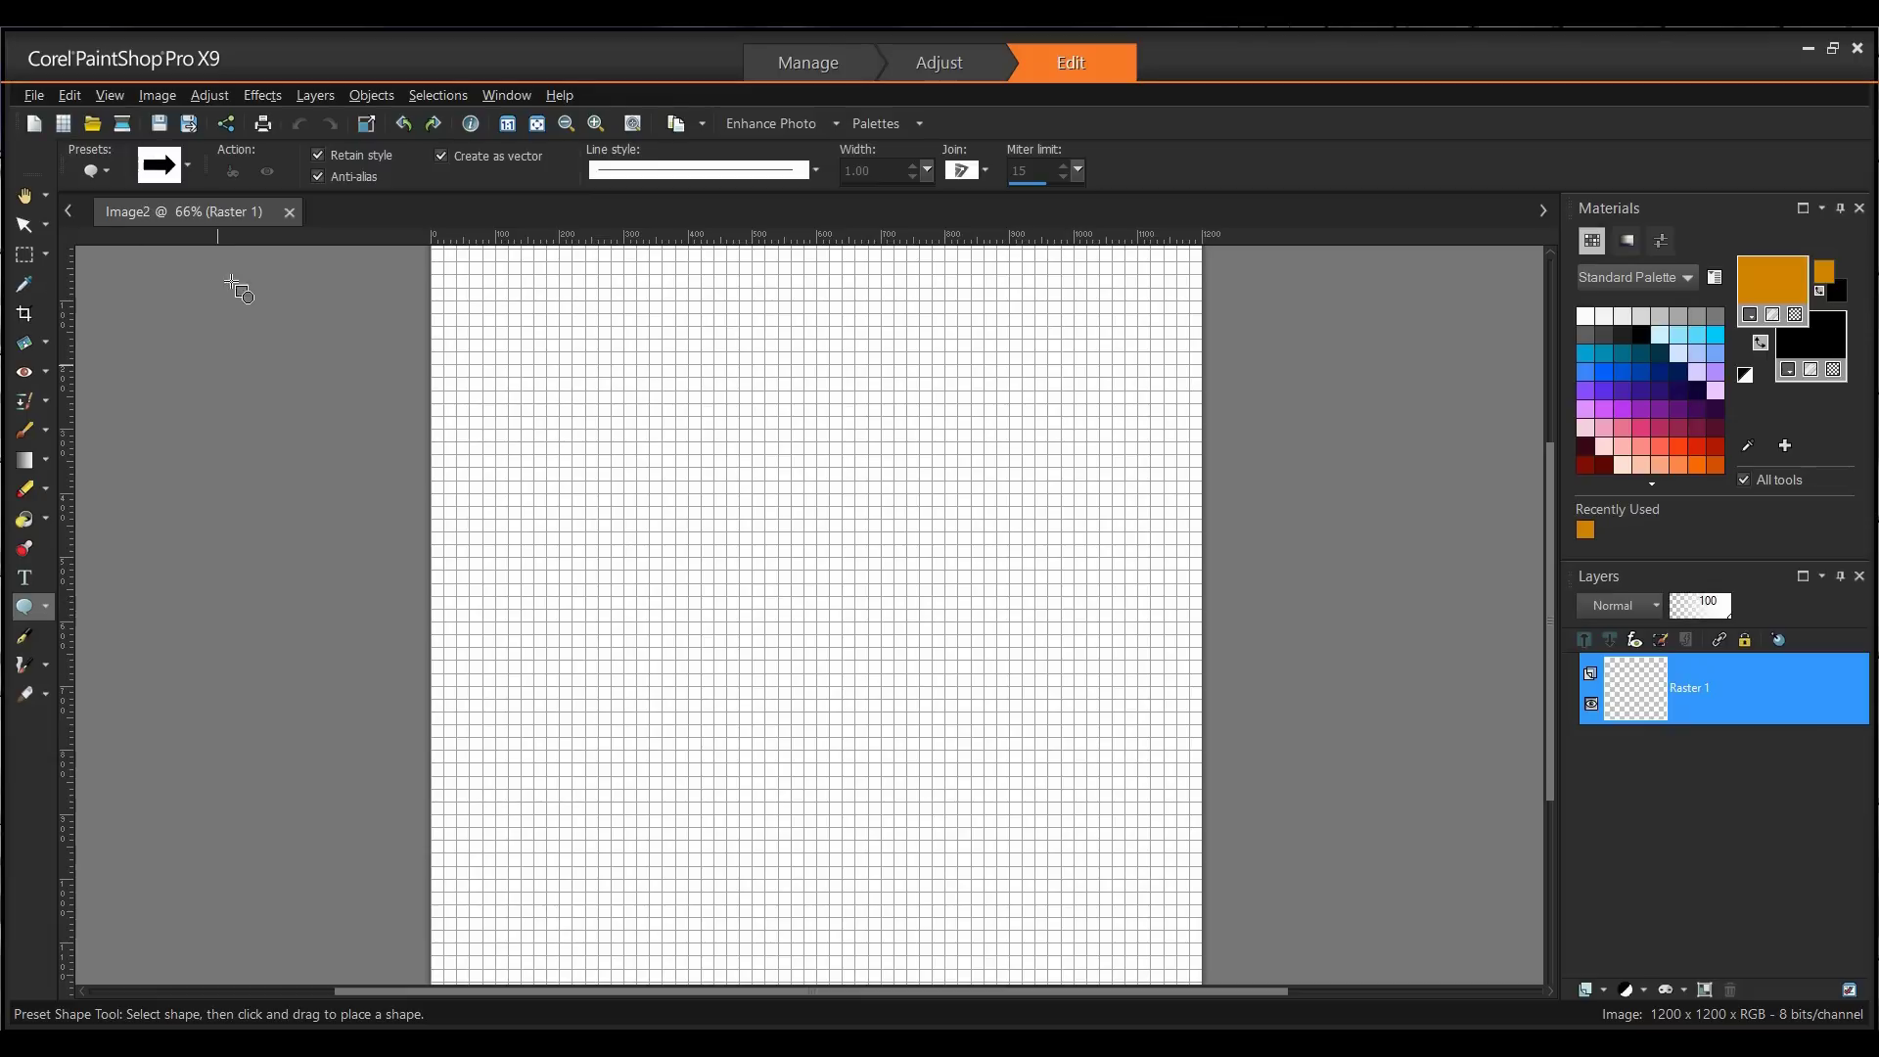
pyautogui.click(187, 169)
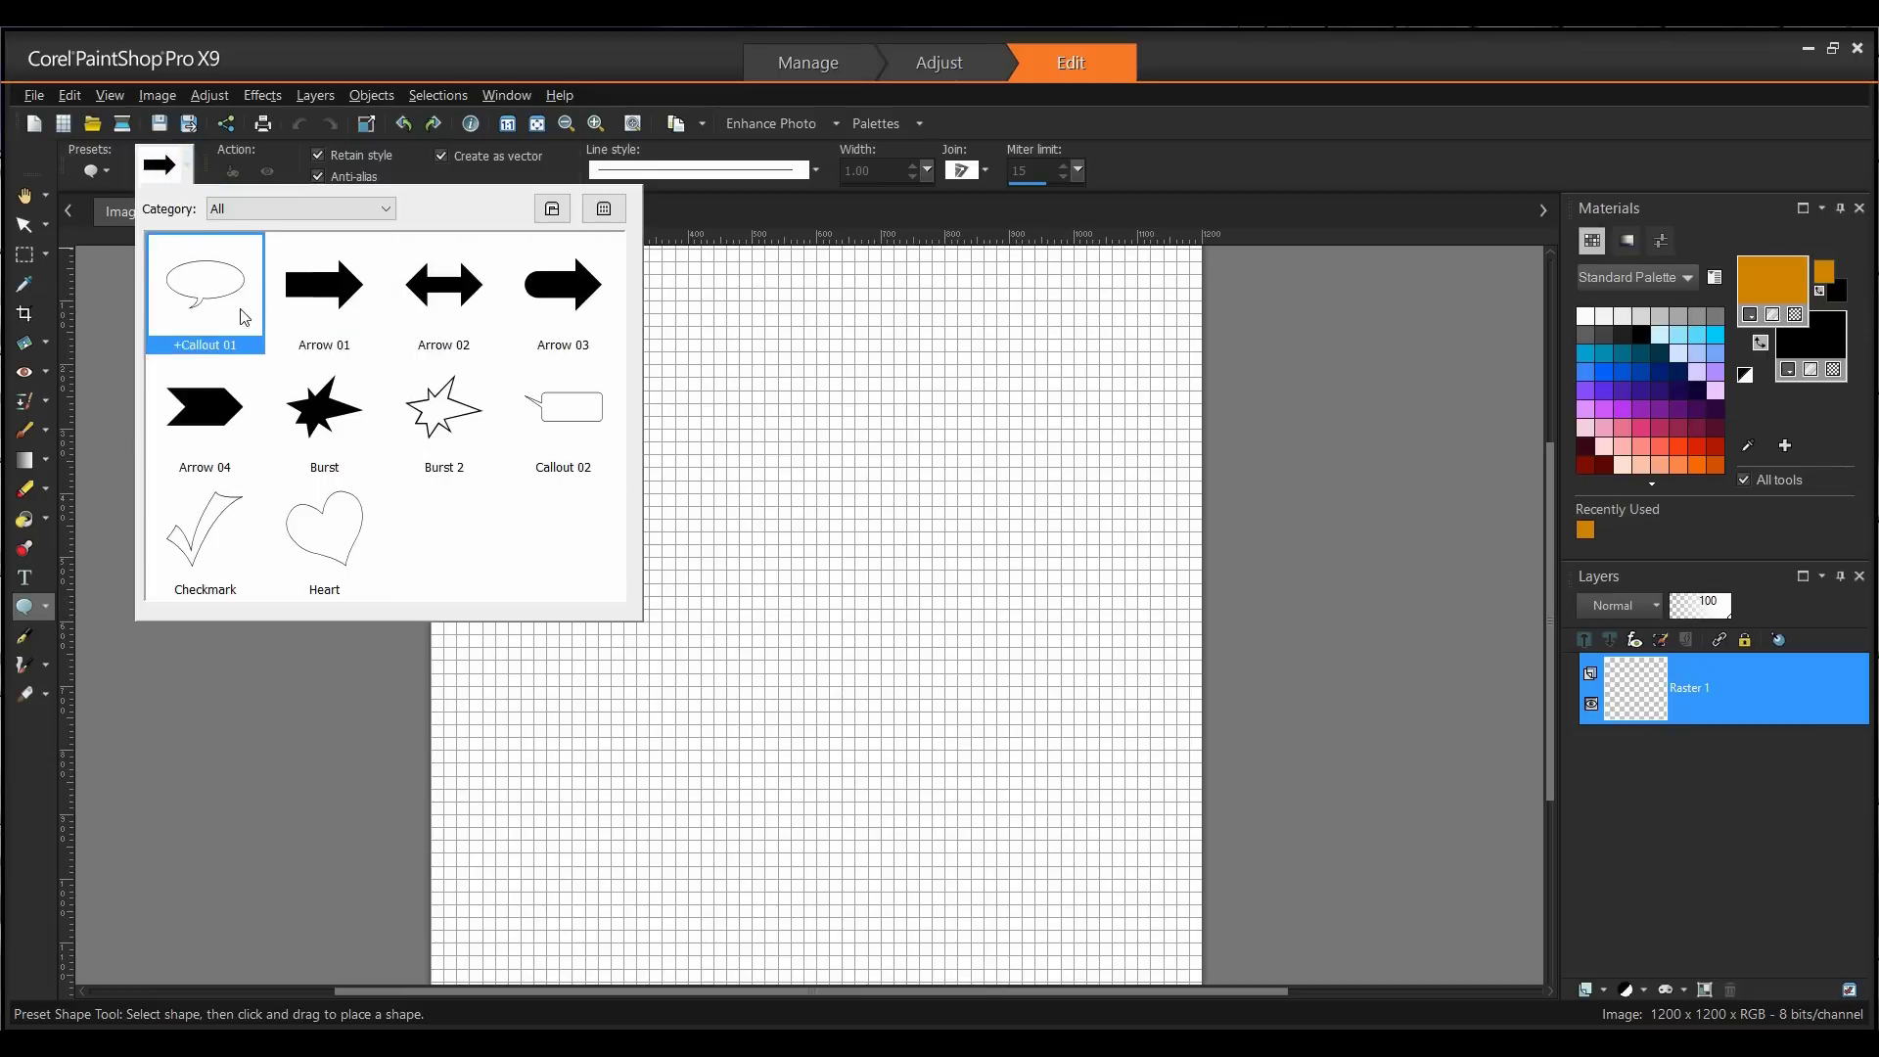
pyautogui.click(343, 292)
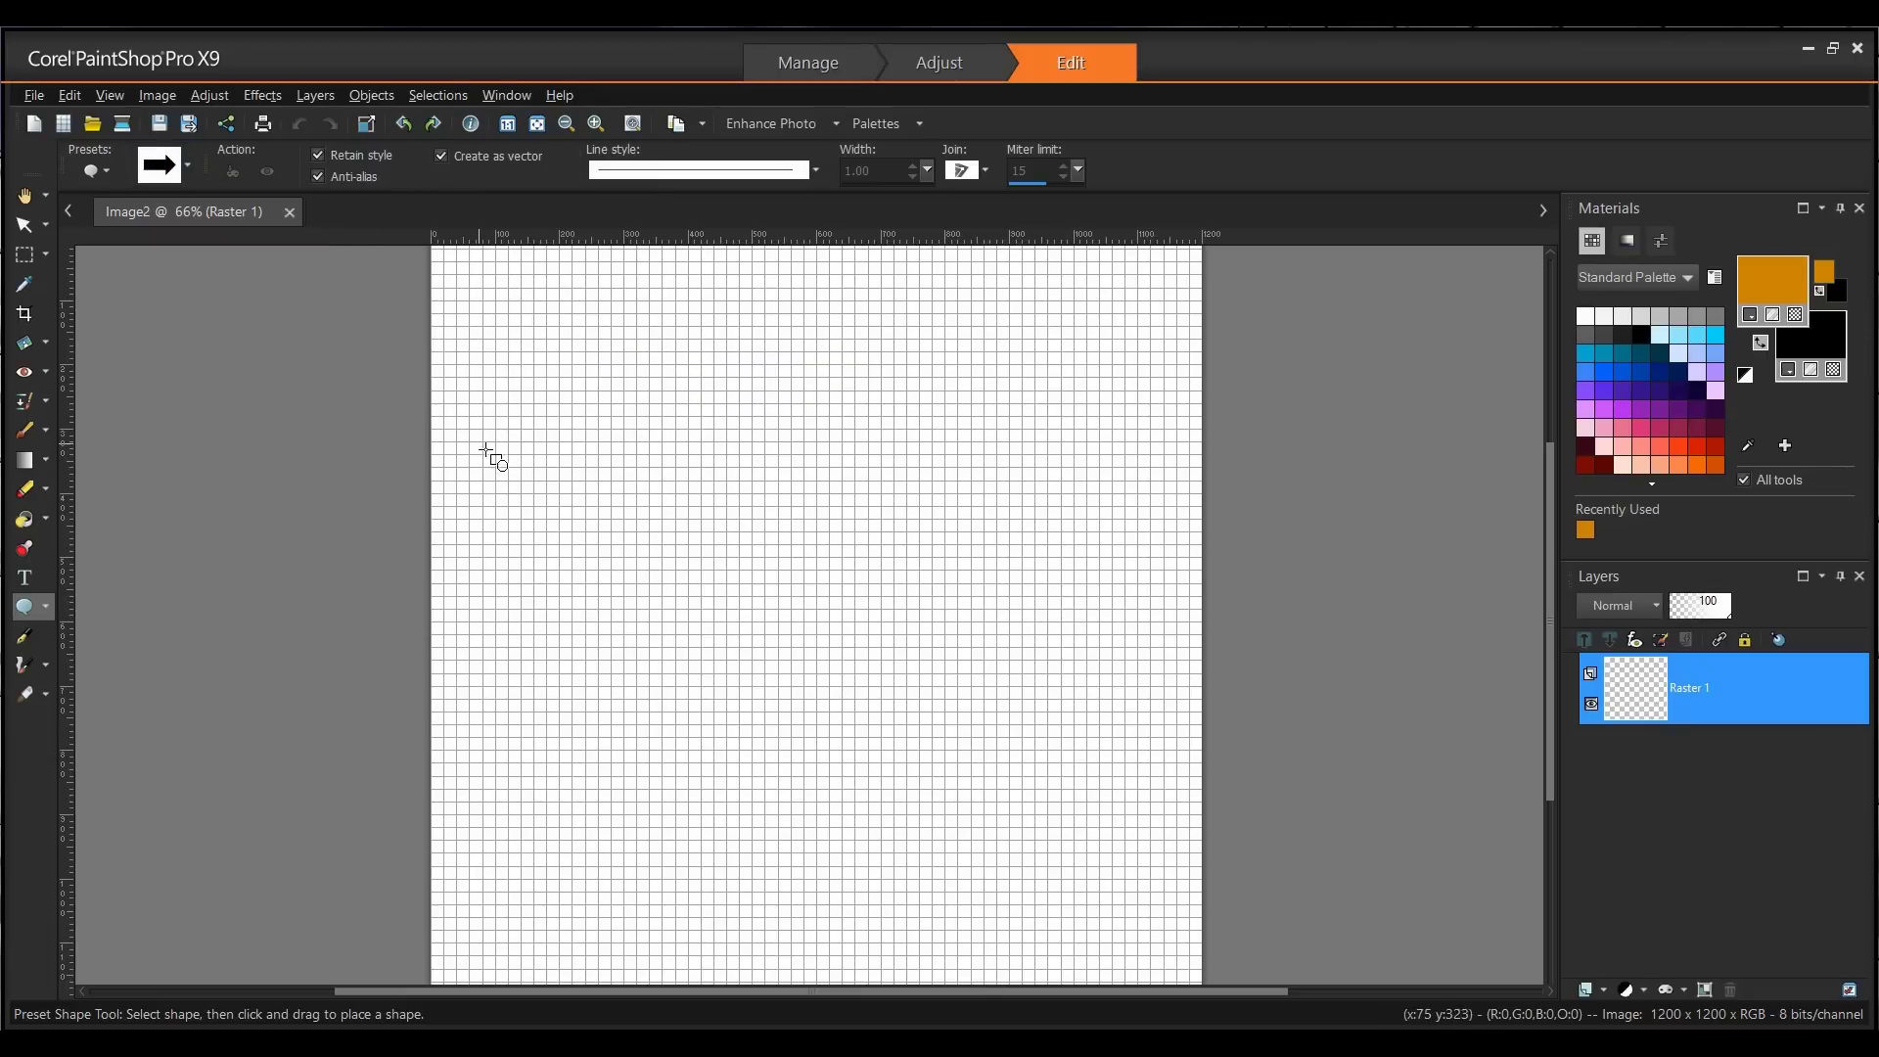
pyautogui.moveTo(471, 365); pyautogui.dragTo(987, 958)
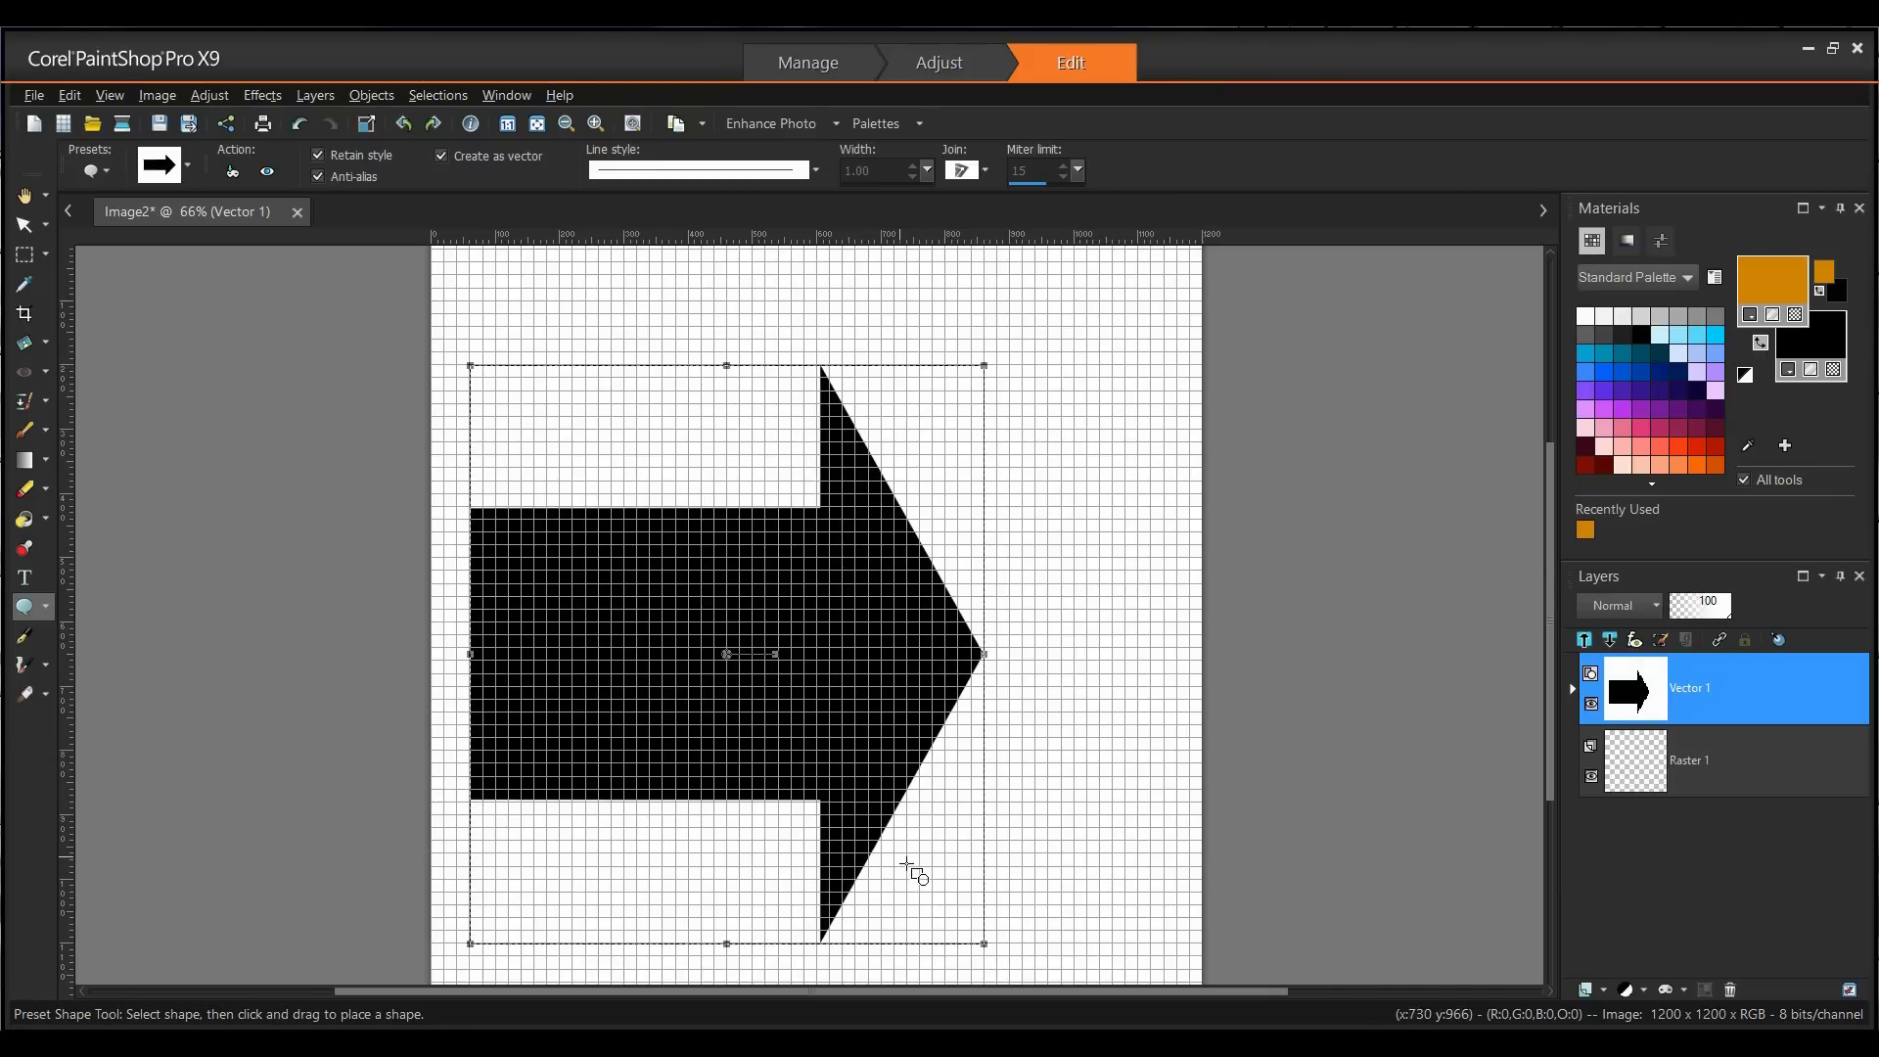
# Rotate the arrow to point upward and flood-fill it with orange.
pyautogui.moveTo(785, 676); pyautogui.dragTo(819, 613)
pyautogui.press('Escape')
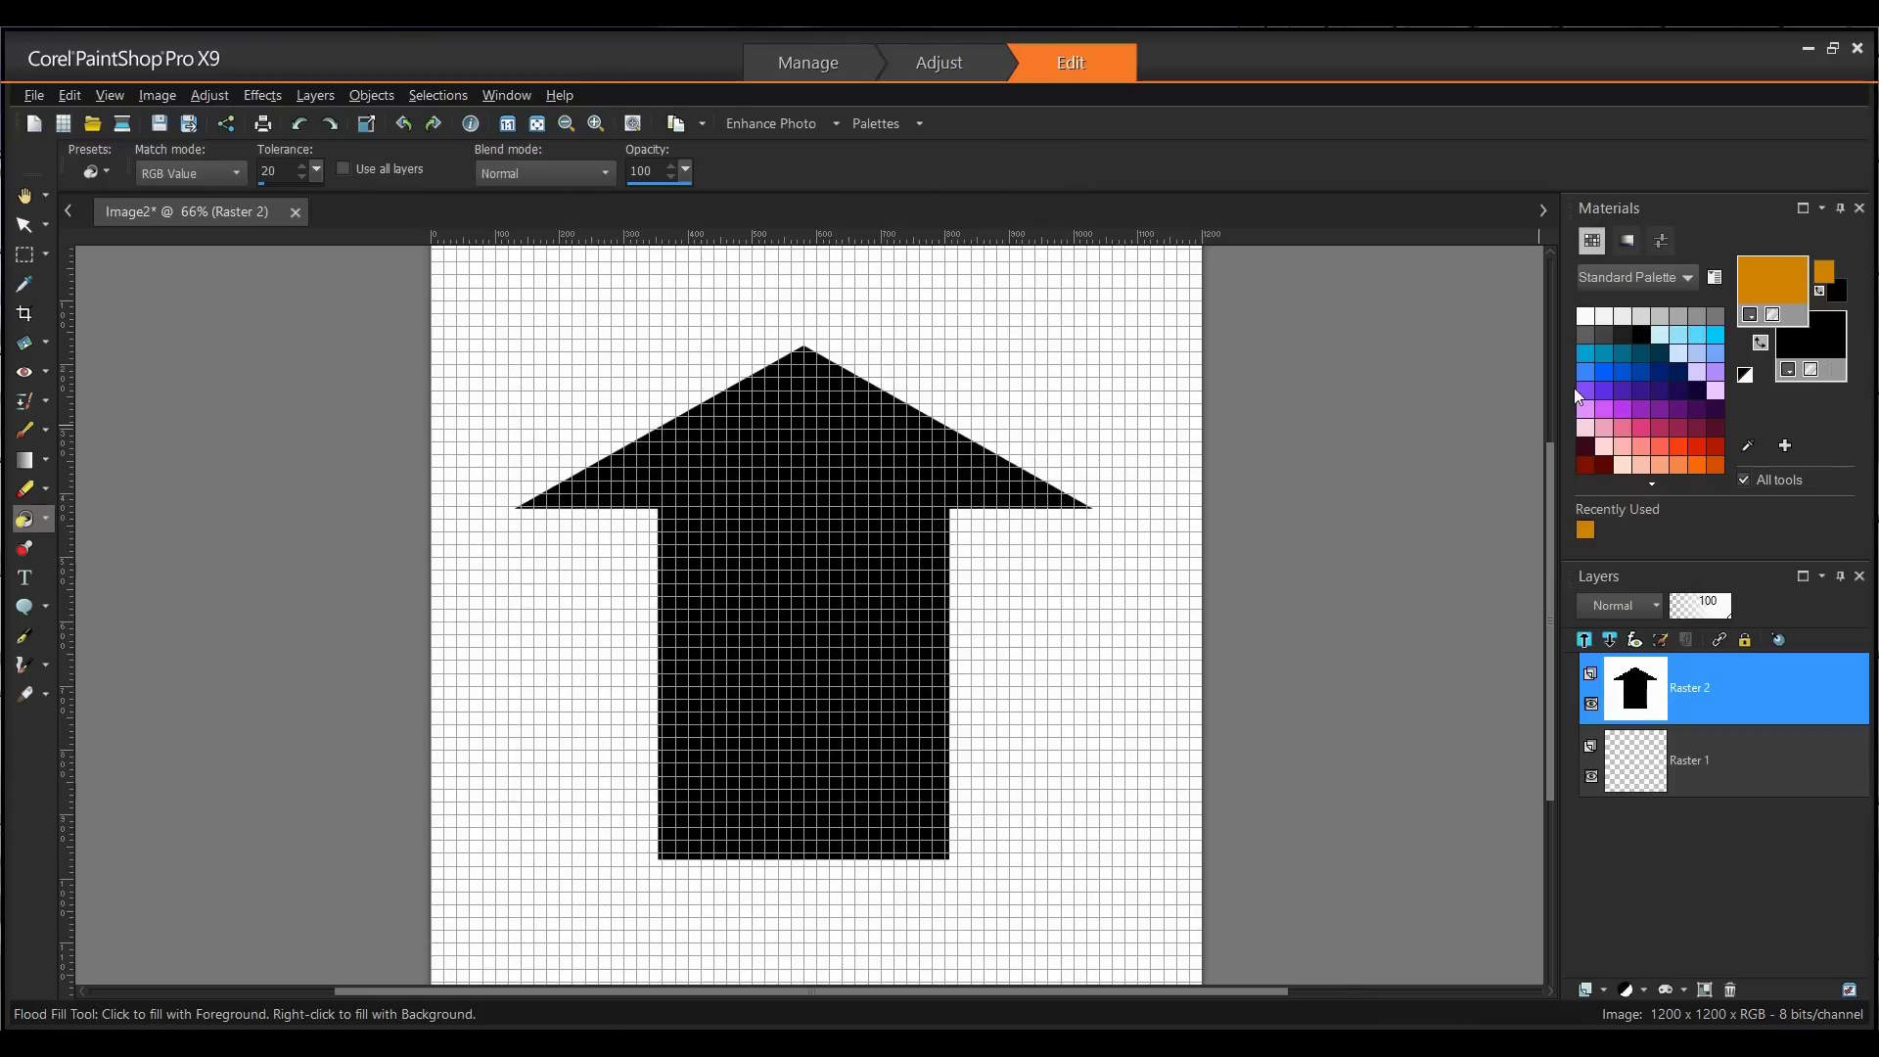
pyautogui.click(799, 600)
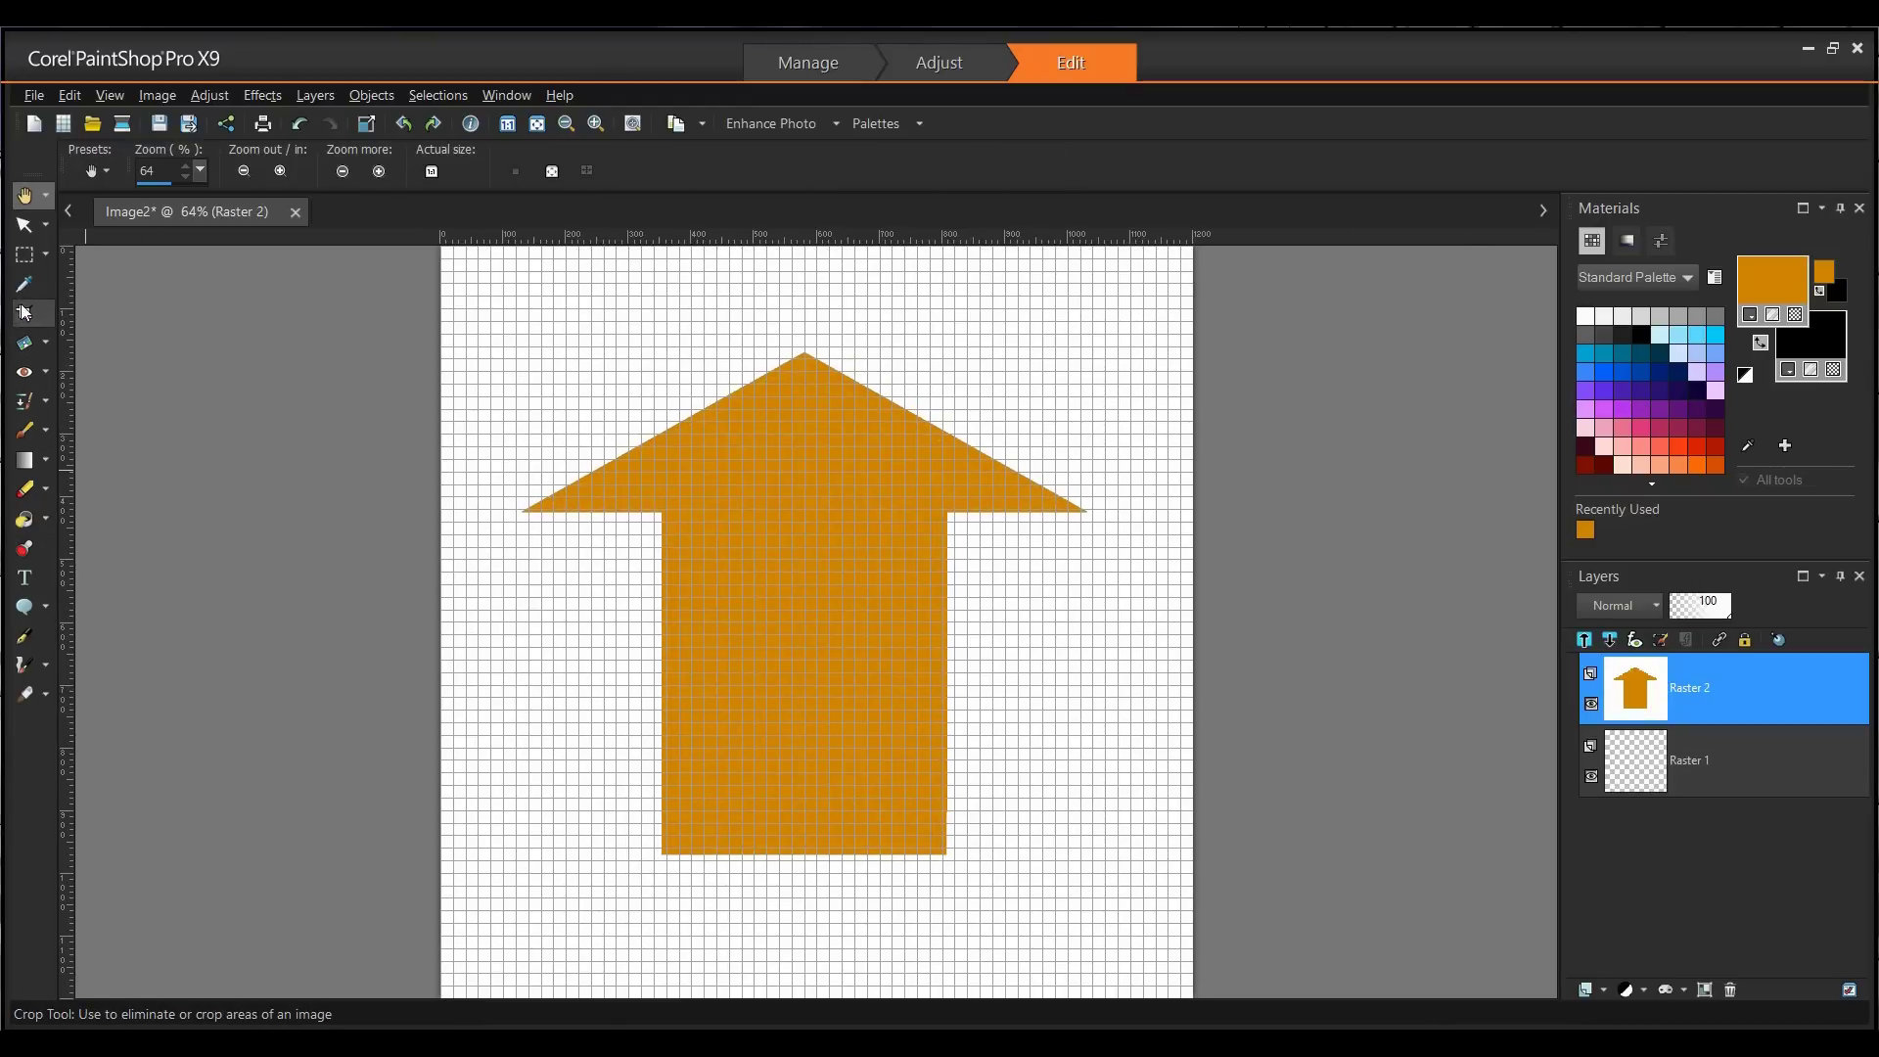
# Crop the image tightly around the orange arrow to 1046 × 725 pixels.
pyautogui.click(24, 314)
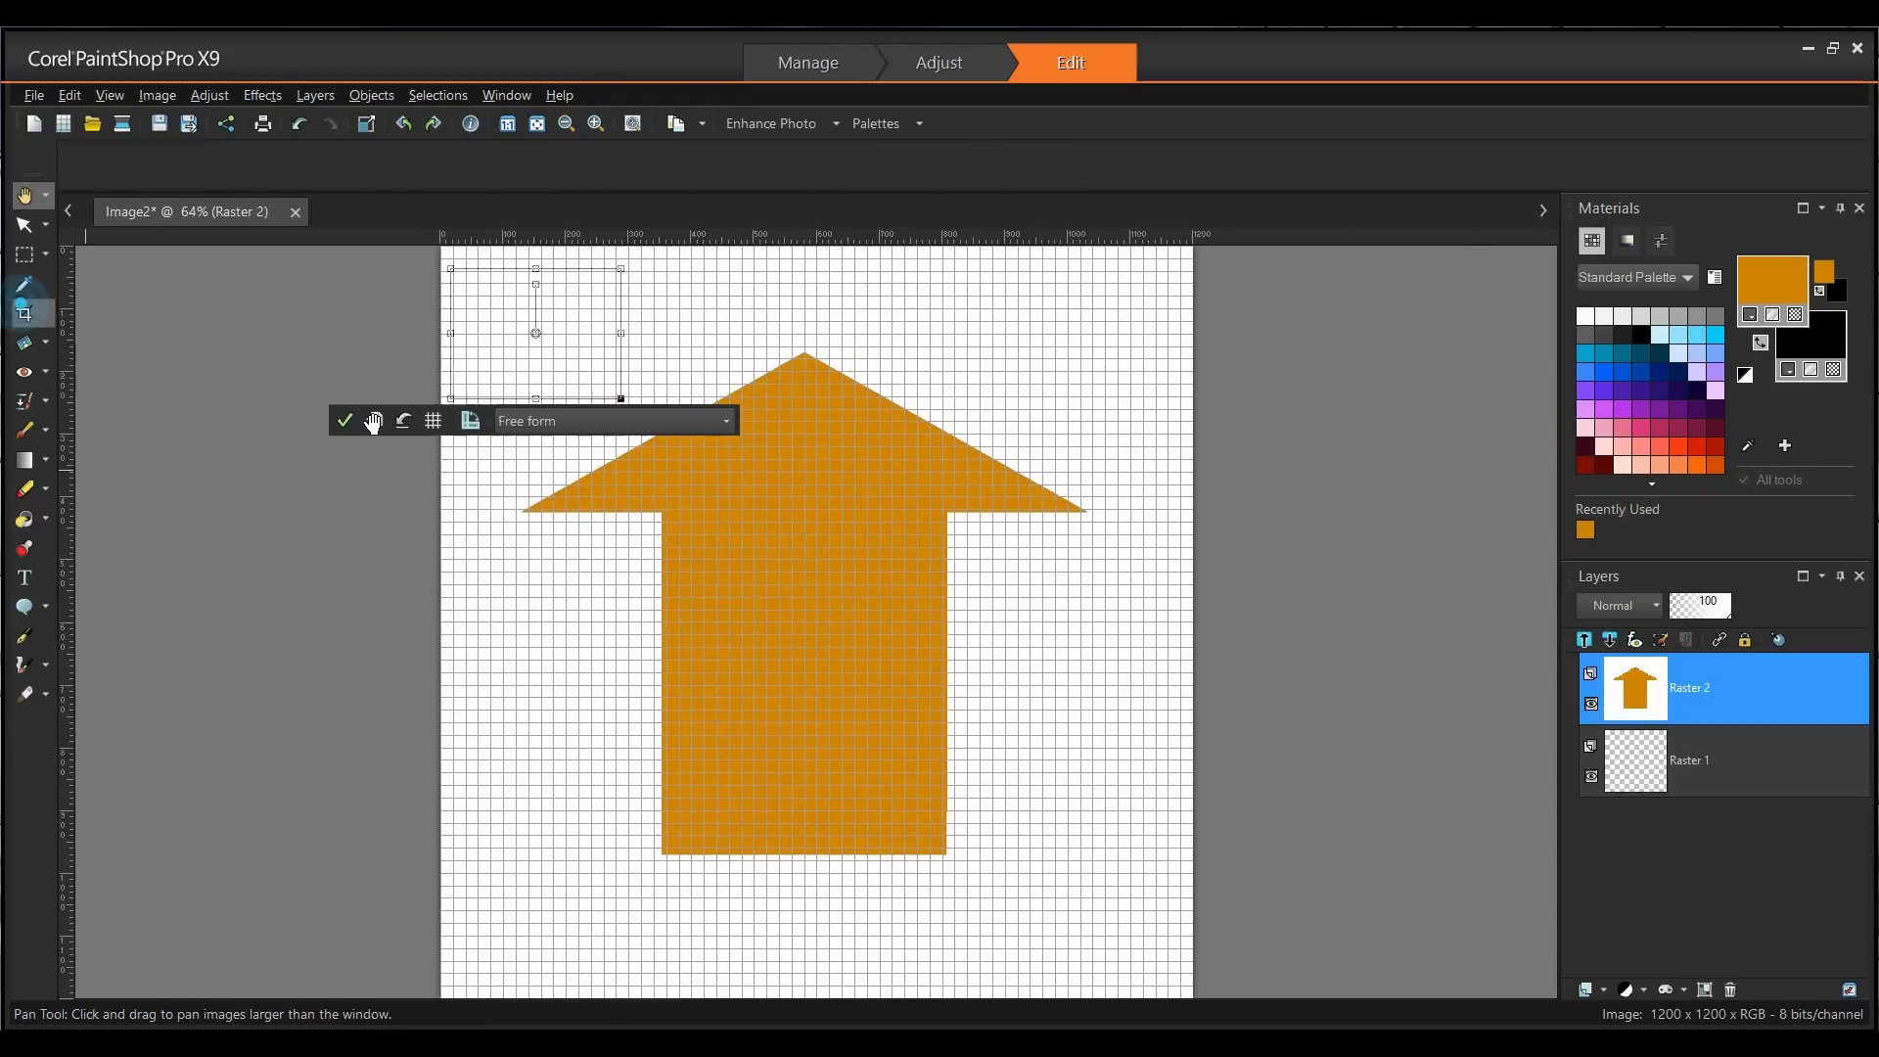
pyautogui.moveTo(584, 382)
pyautogui.mouseDown()
pyautogui.moveTo(566, 369)
pyautogui.moveTo(641, 418)
pyautogui.moveTo(1112, 916)
pyautogui.moveTo(1196, 918)
pyautogui.moveTo(1166, 784)
pyautogui.moveTo(1119, 735)
pyautogui.moveTo(1149, 773)
pyautogui.moveTo(1149, 738)
pyautogui.moveTo(1162, 756)
pyautogui.mouseUp()
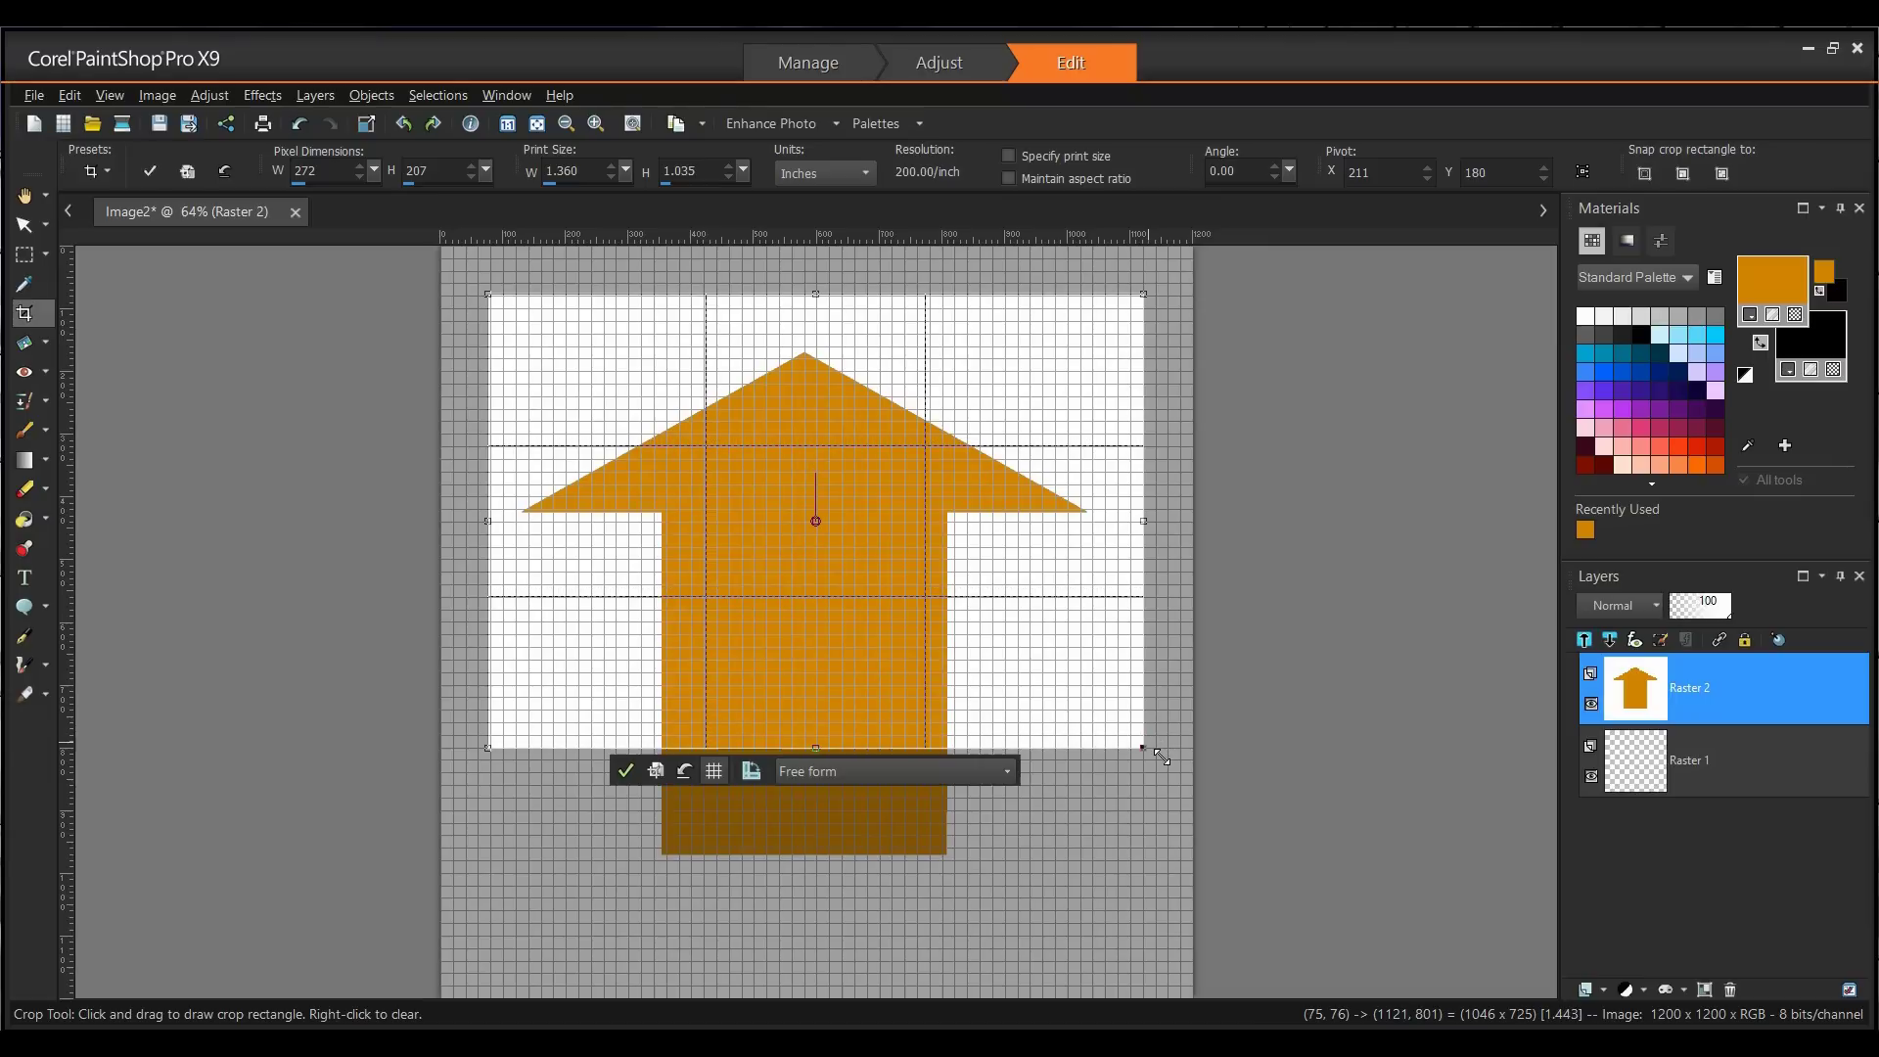
pyautogui.click(798, 540)
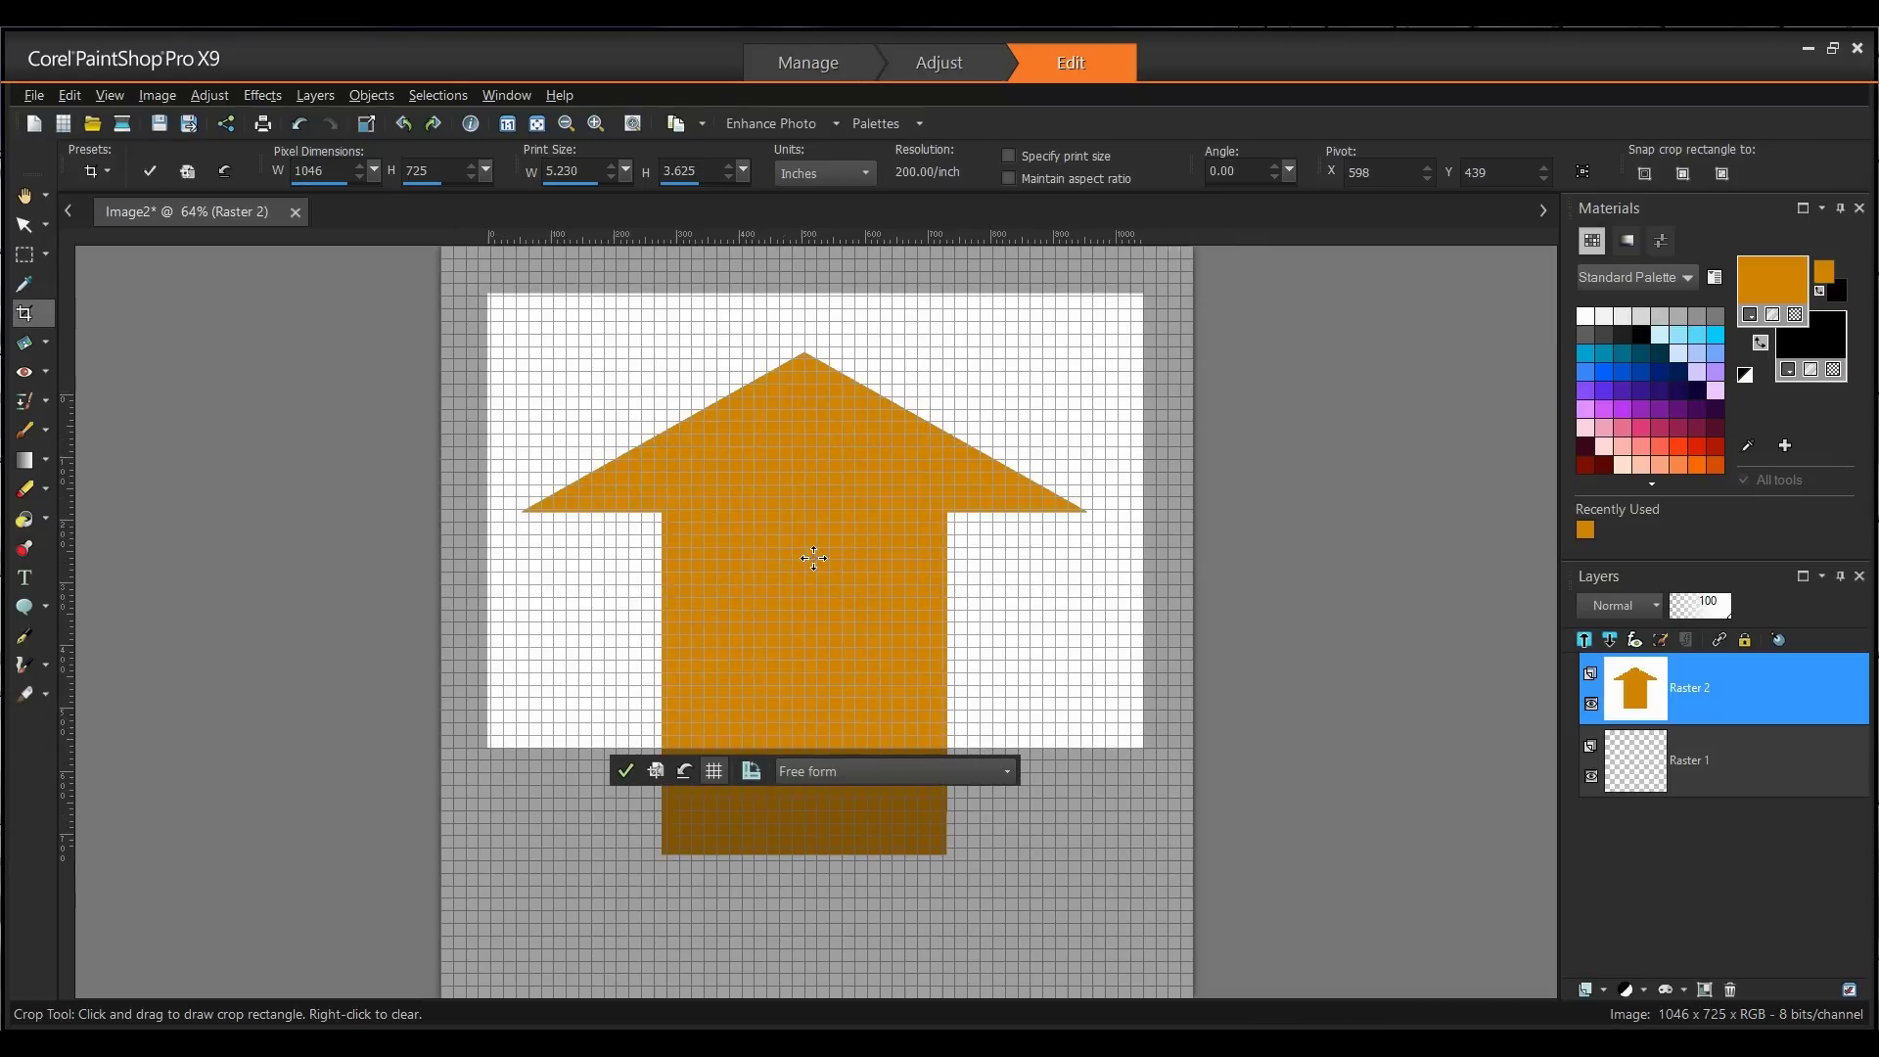
pyautogui.doubleClick(798, 542)
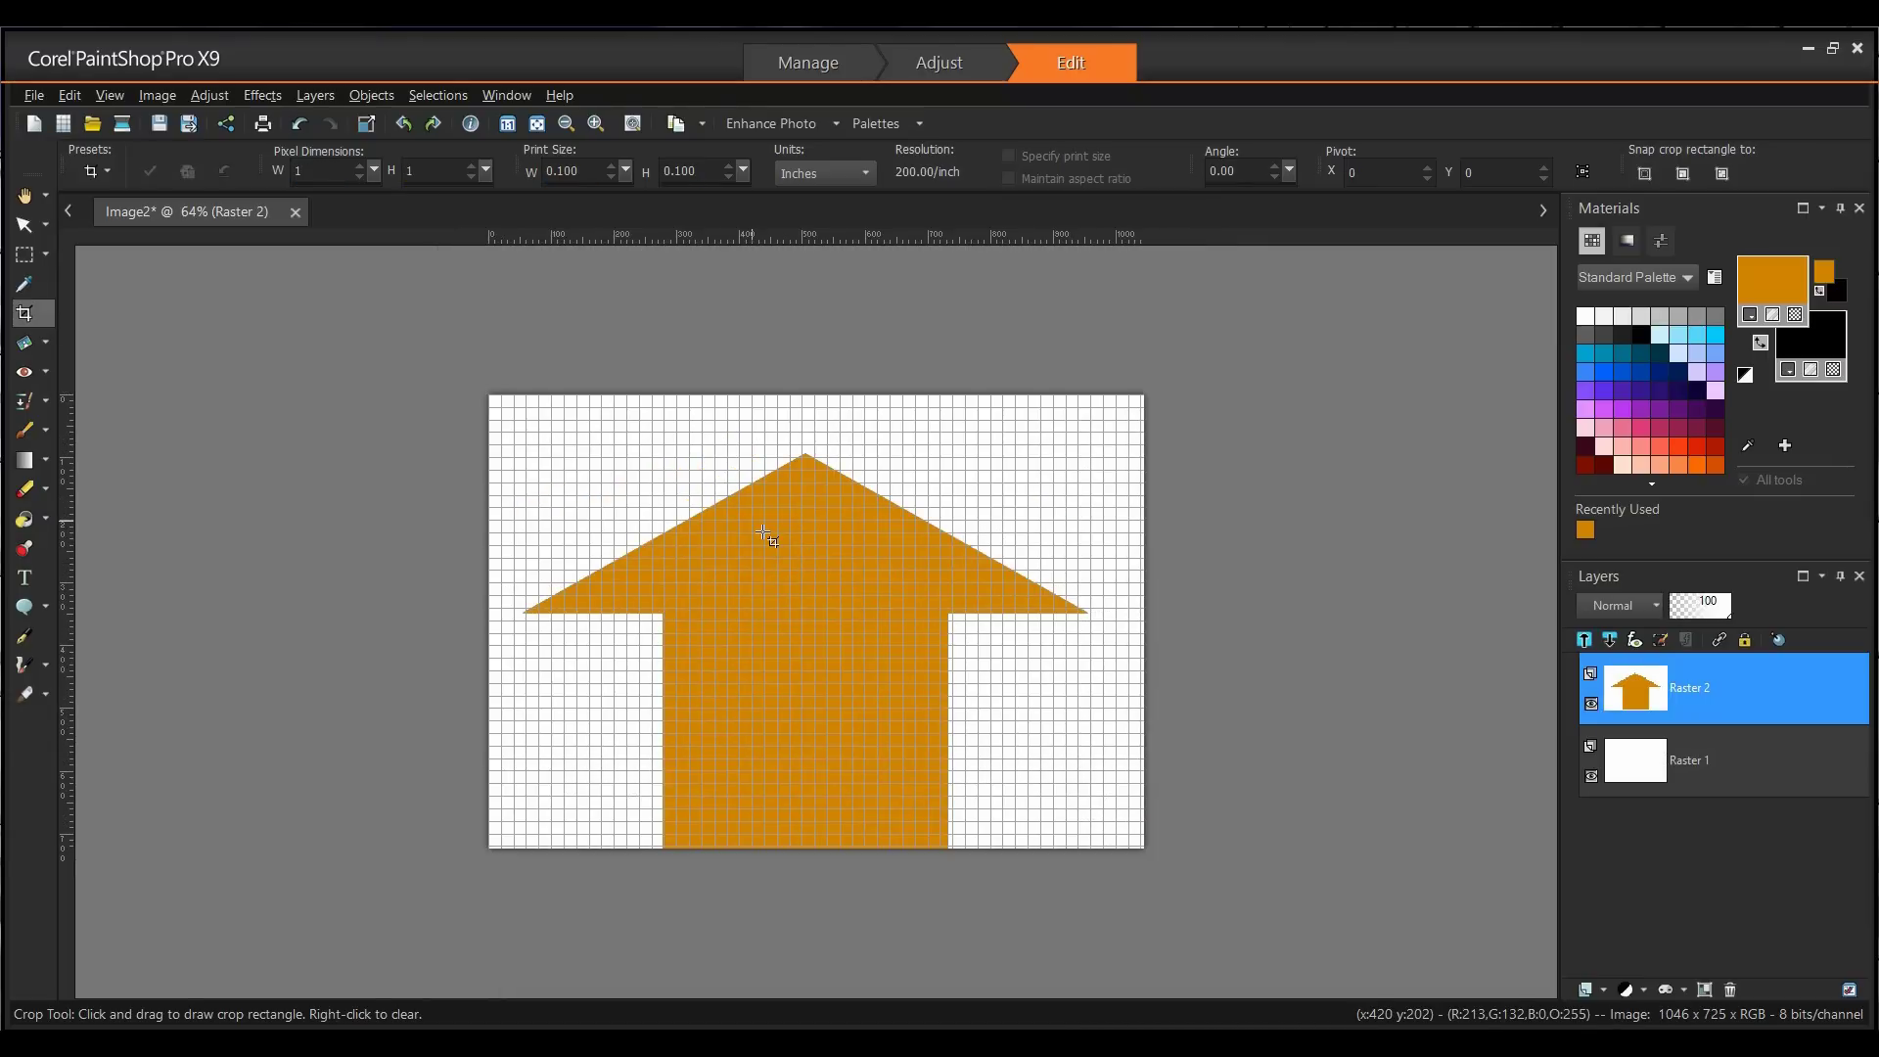
# Draw a tall black 80 × 360 rectangle over the arrow's upper right shoulder.
pyautogui.click(43, 607)
pyautogui.click(135, 634)
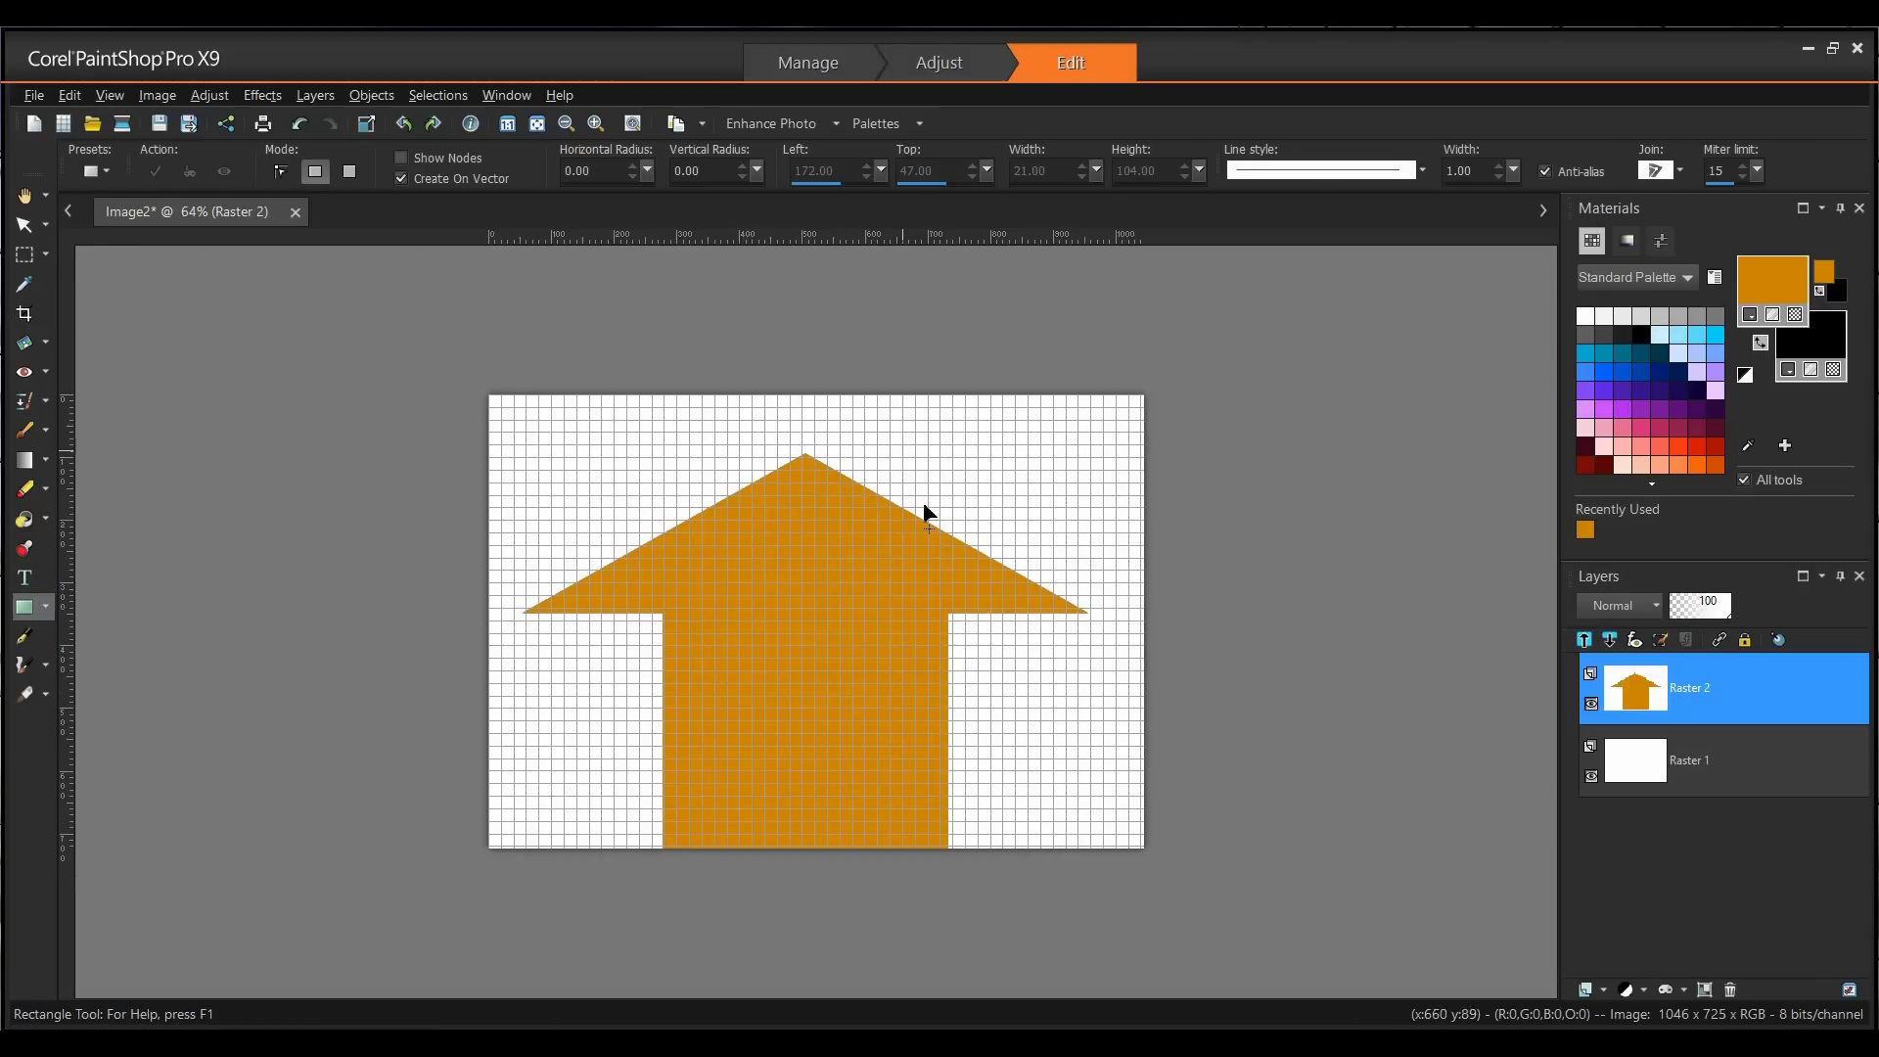
pyautogui.click(946, 683)
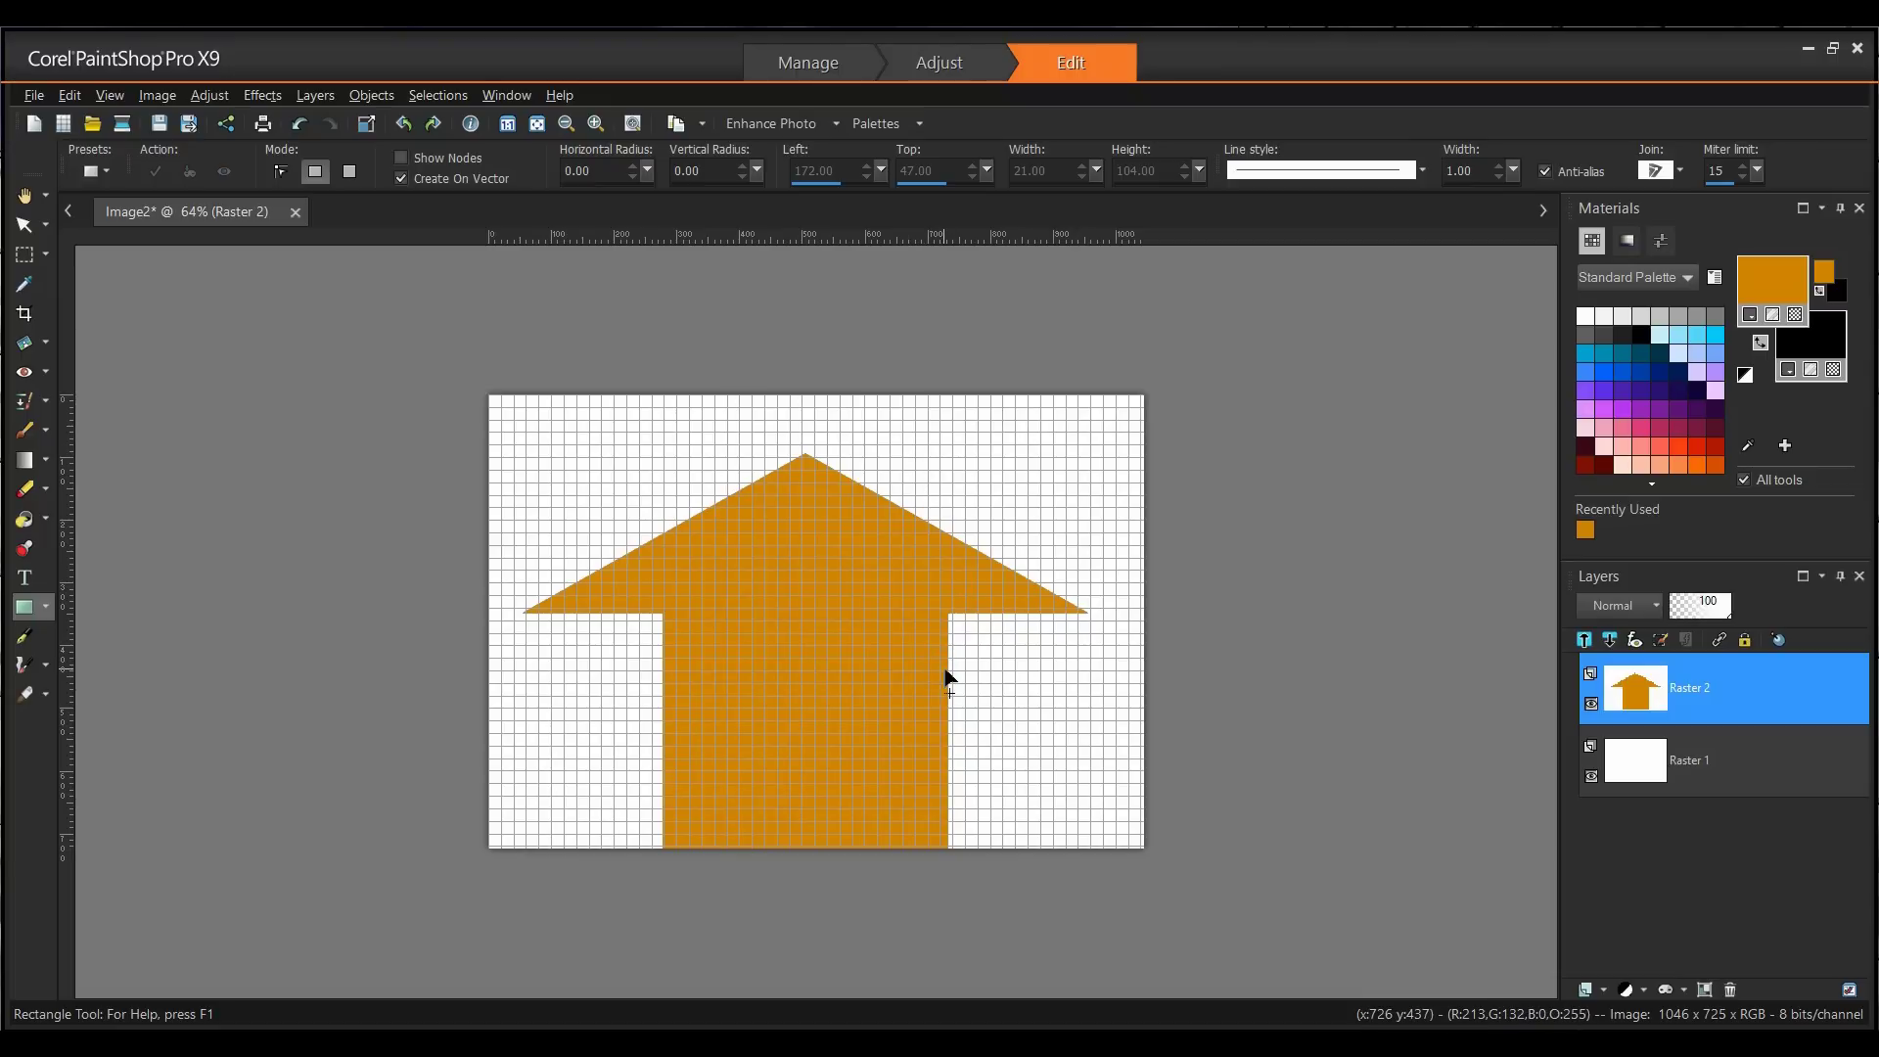
pyautogui.moveTo(941, 671)
pyautogui.mouseDown()
pyautogui.moveTo(903, 645)
pyautogui.moveTo(886, 452)
pyautogui.mouseUp()
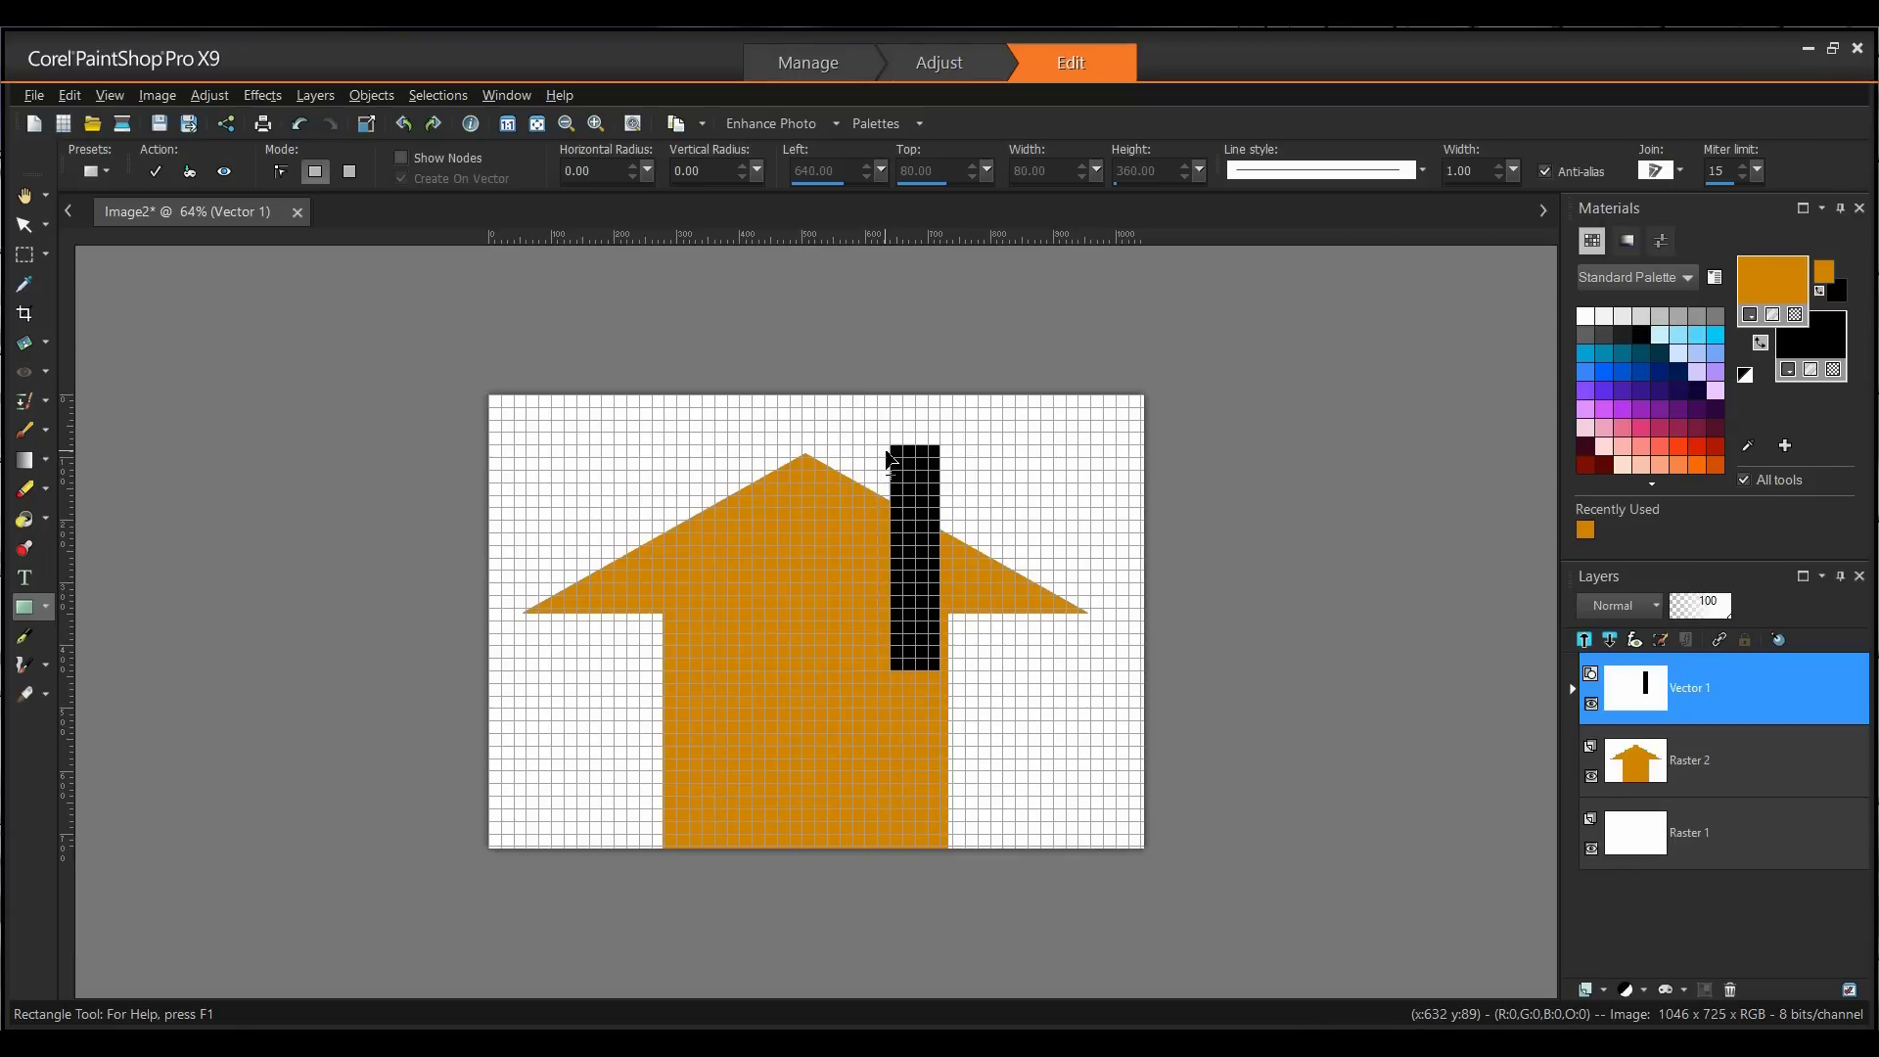
# Draw a black triangle with the Pen tool on the left side of the bar.
pyautogui.click(1722, 759)
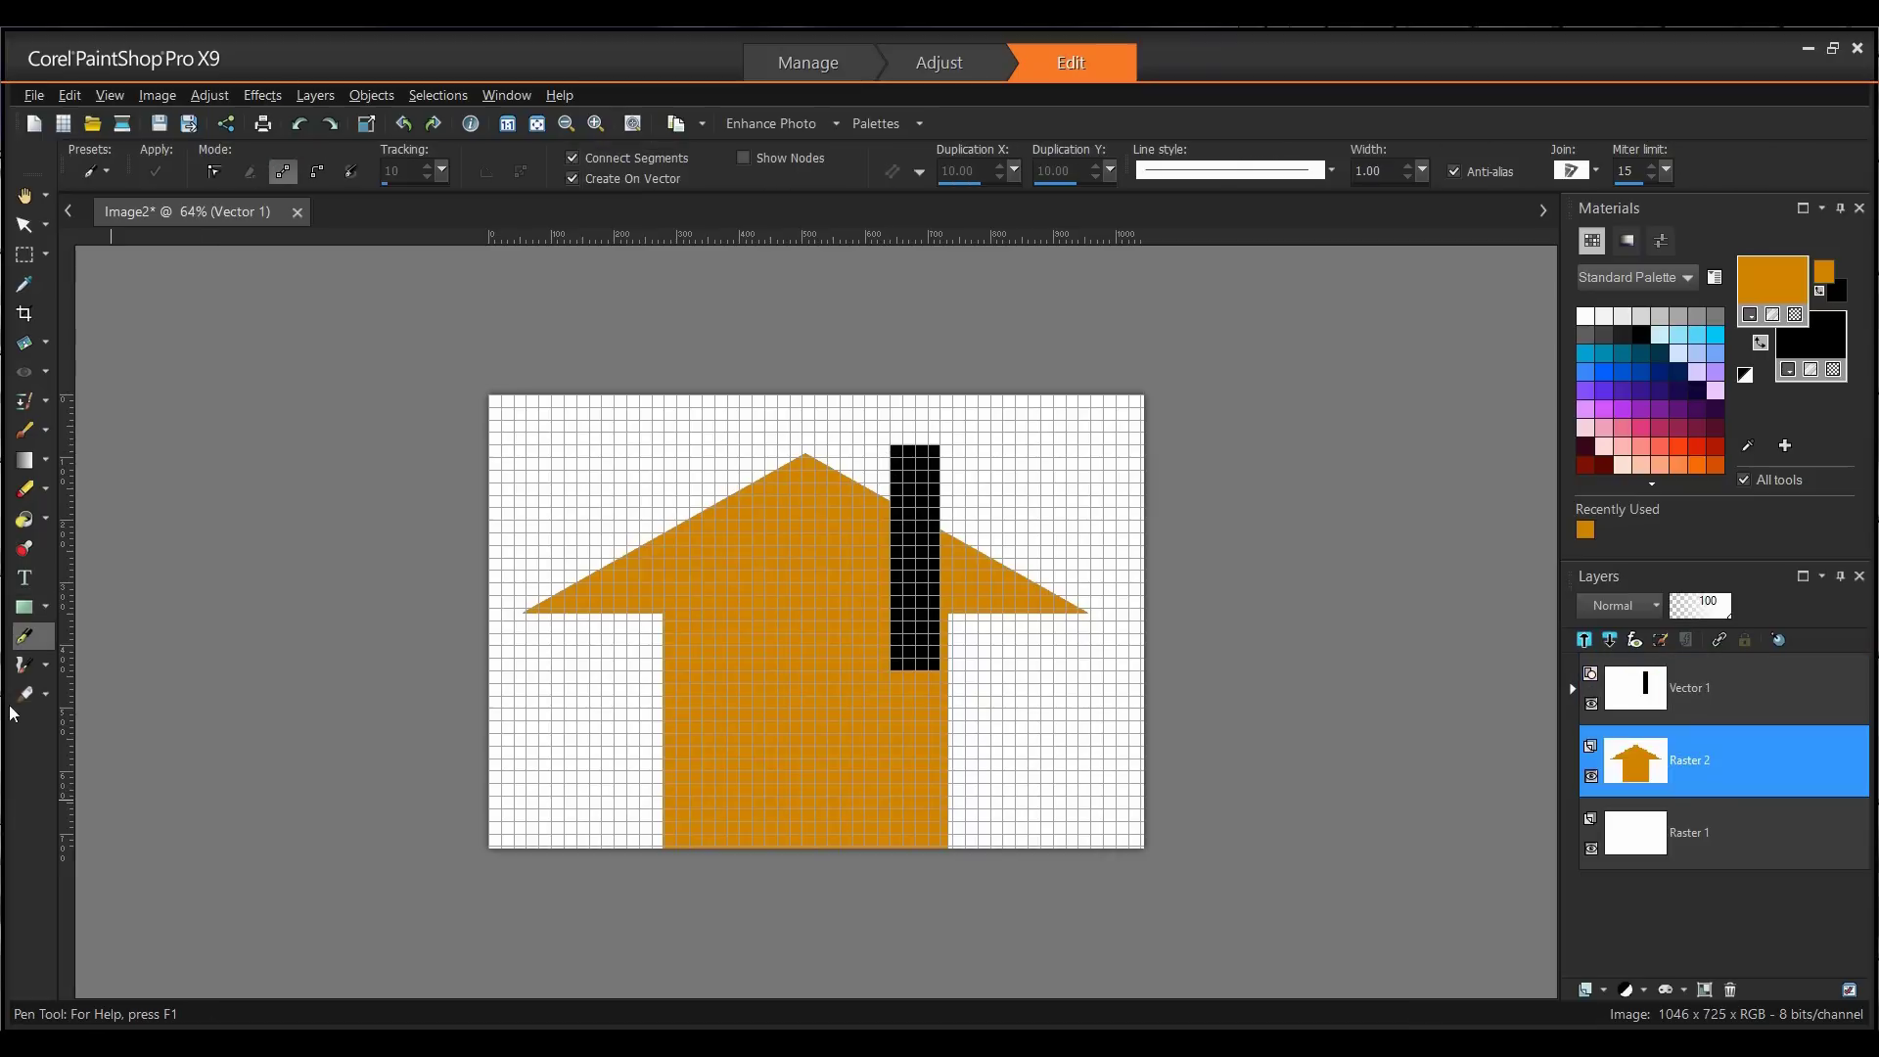
pyautogui.click(25, 636)
pyautogui.click(878, 448)
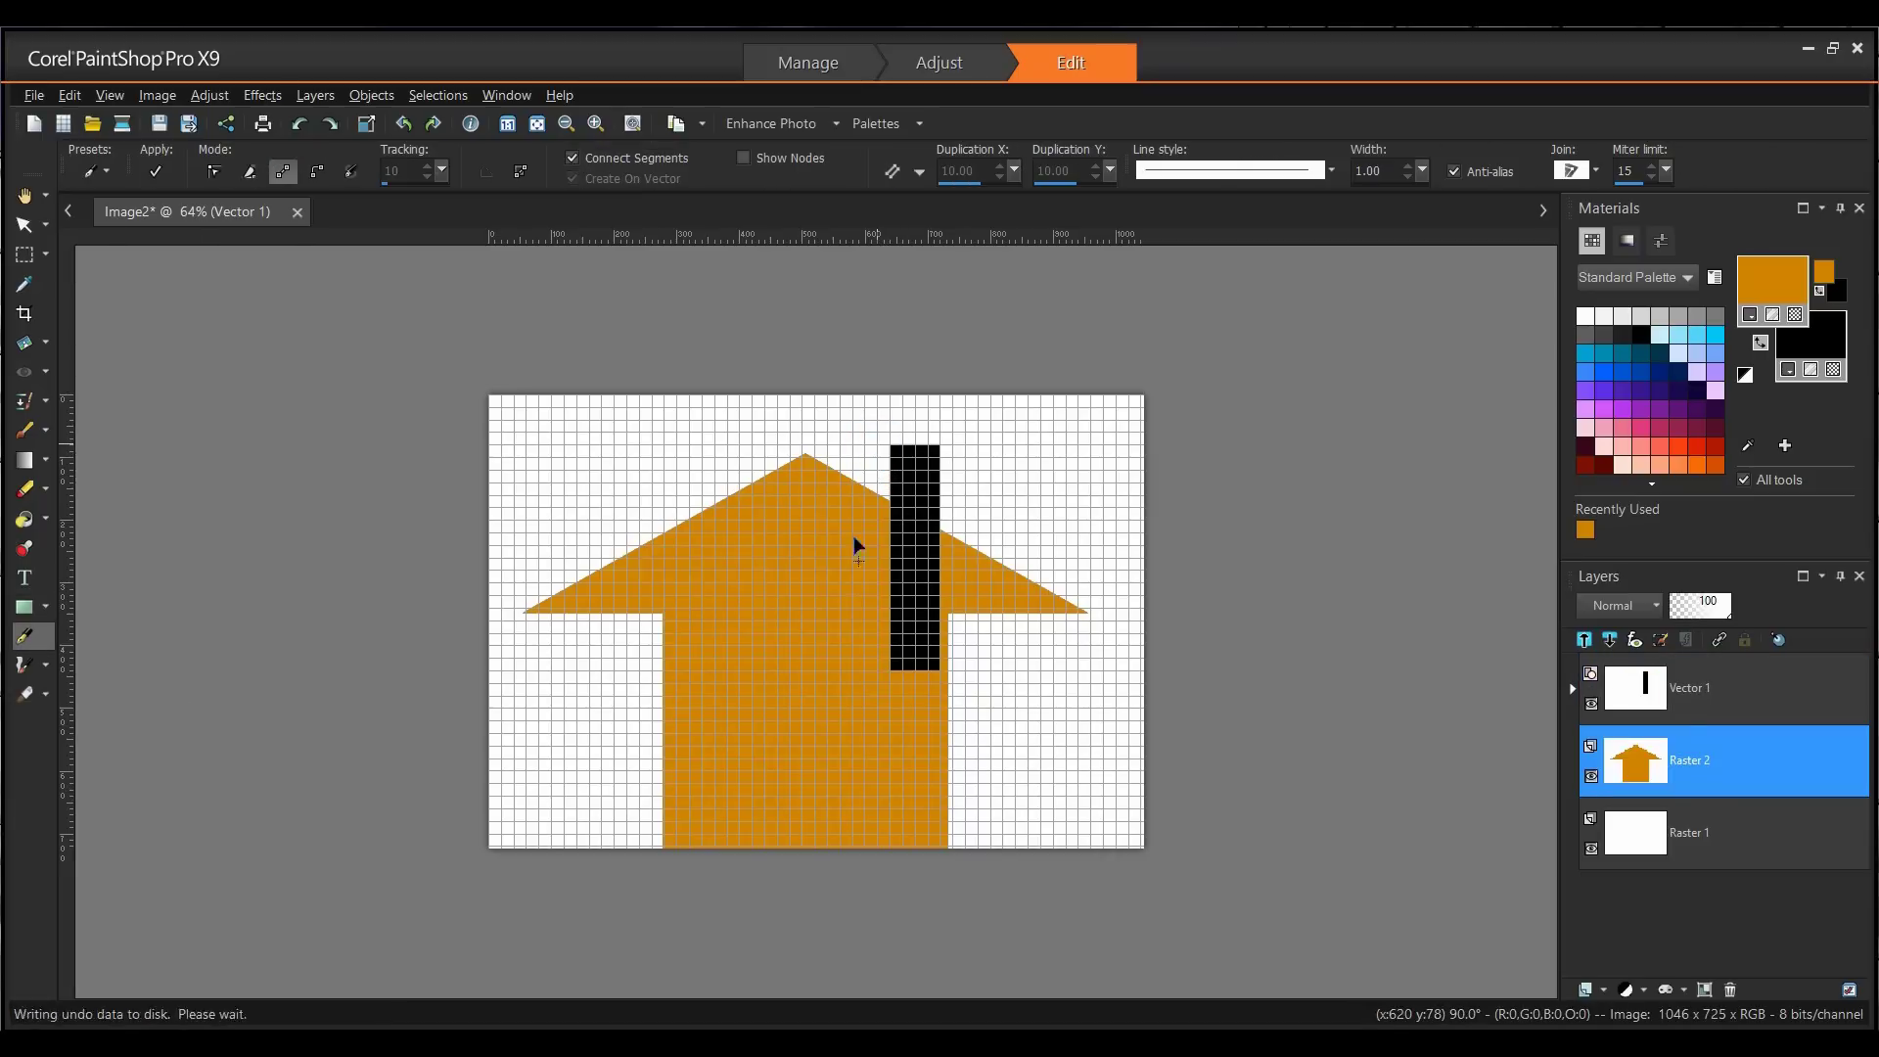
pyautogui.click(879, 610)
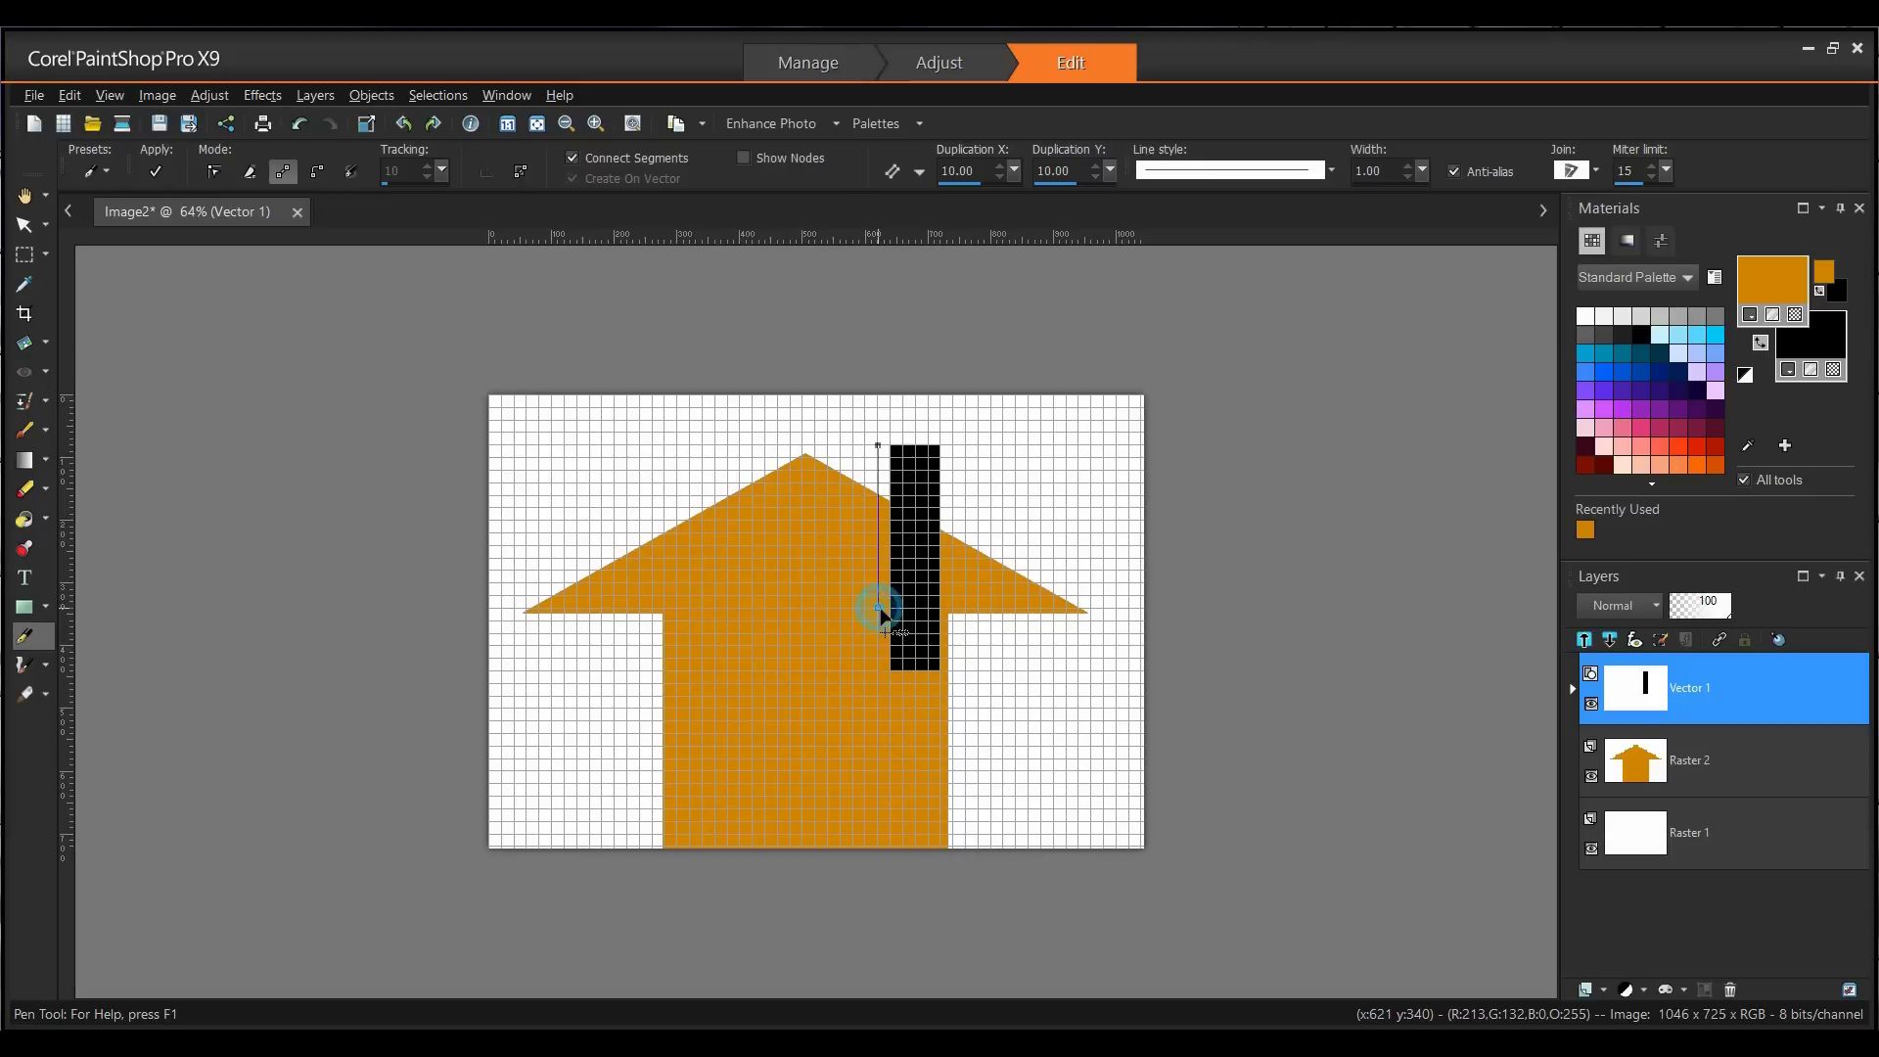
pyautogui.click(777, 609)
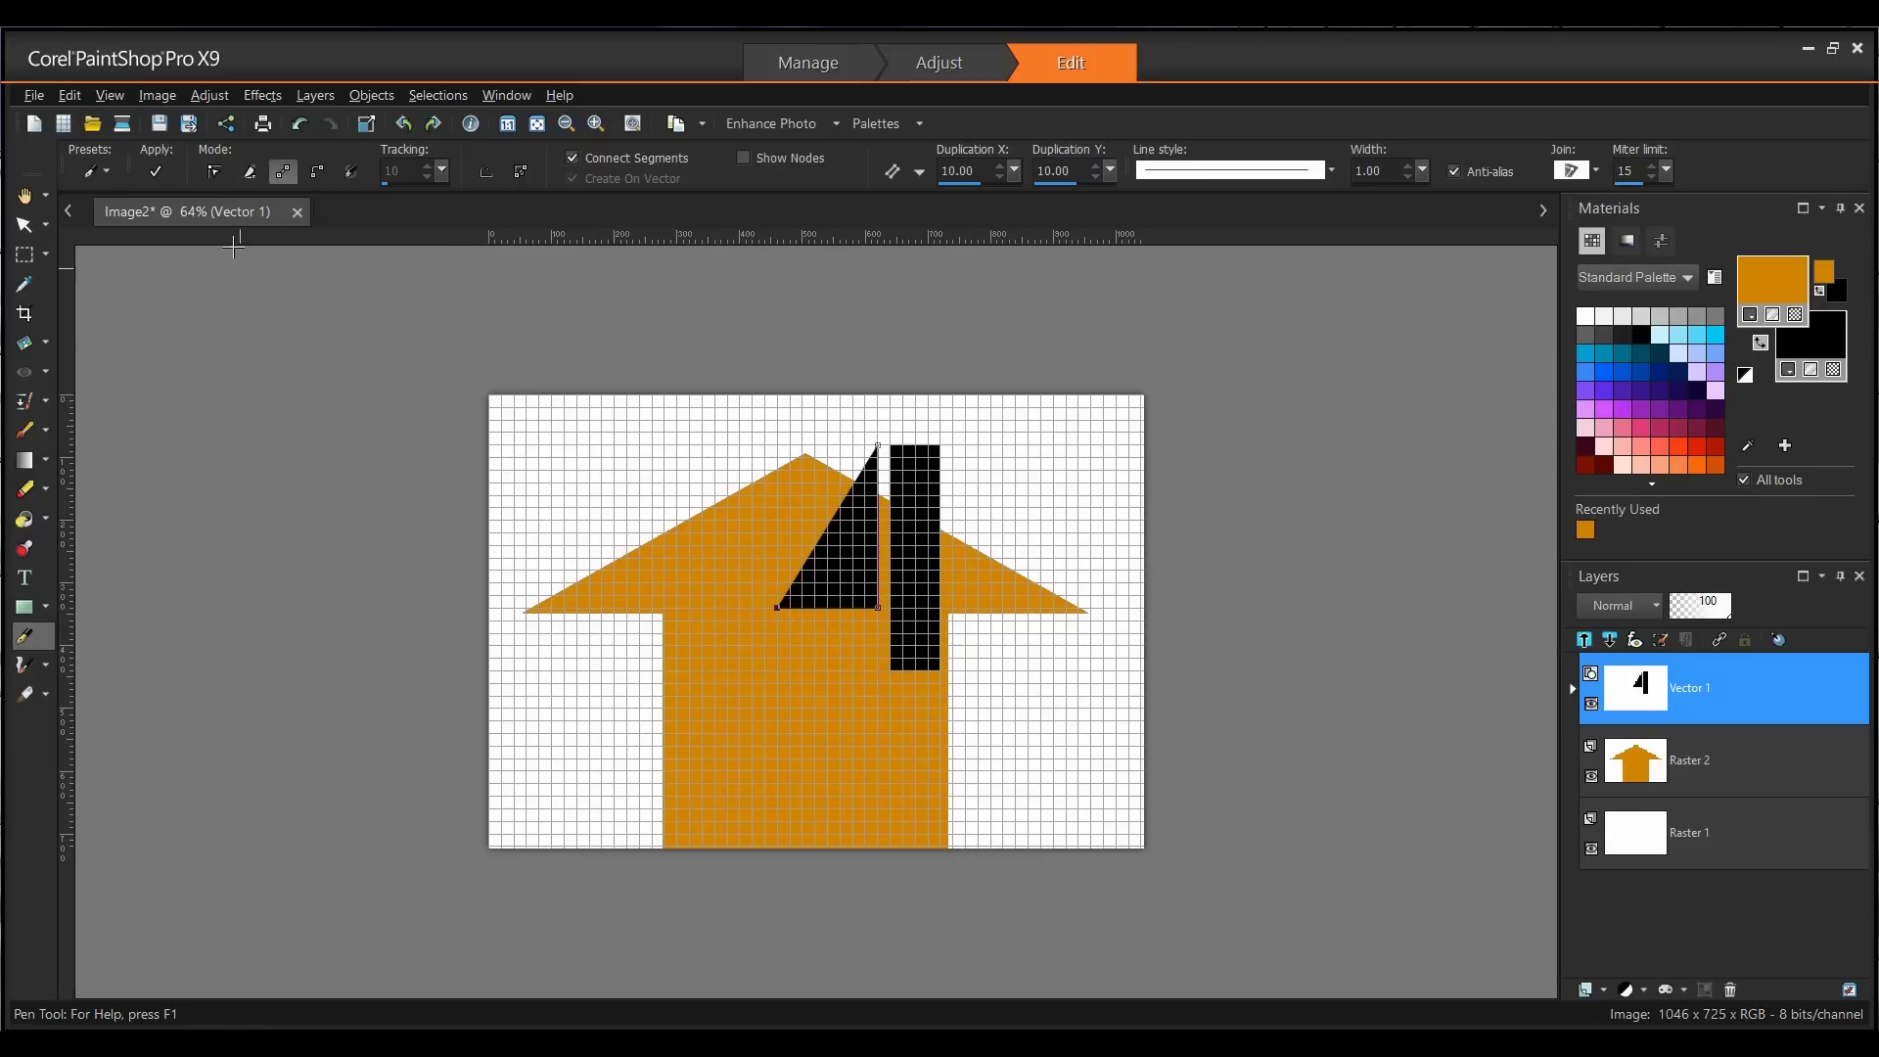
pyautogui.click(164, 171)
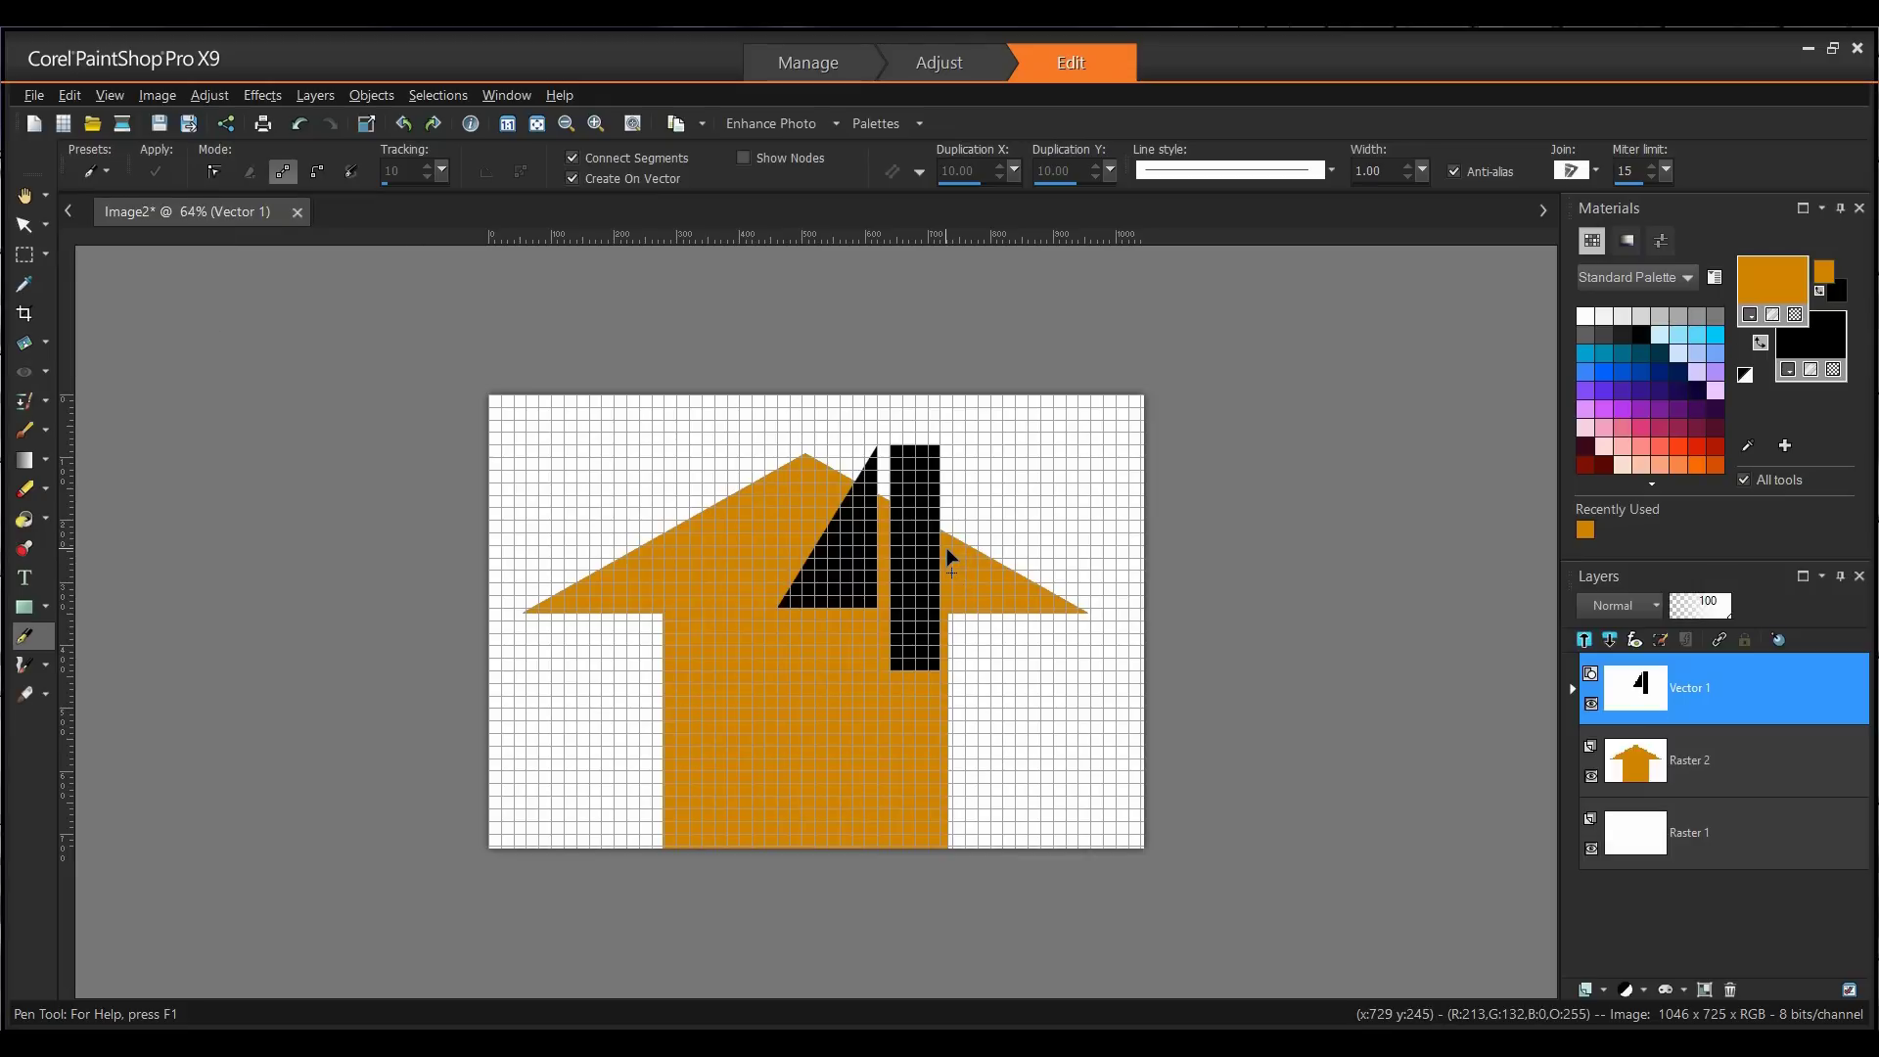
# Draw a small black triangle right of the bar along the arrow's right edge.
pyautogui.click(953, 608)
pyautogui.click(1053, 608)
pyautogui.click(955, 545)
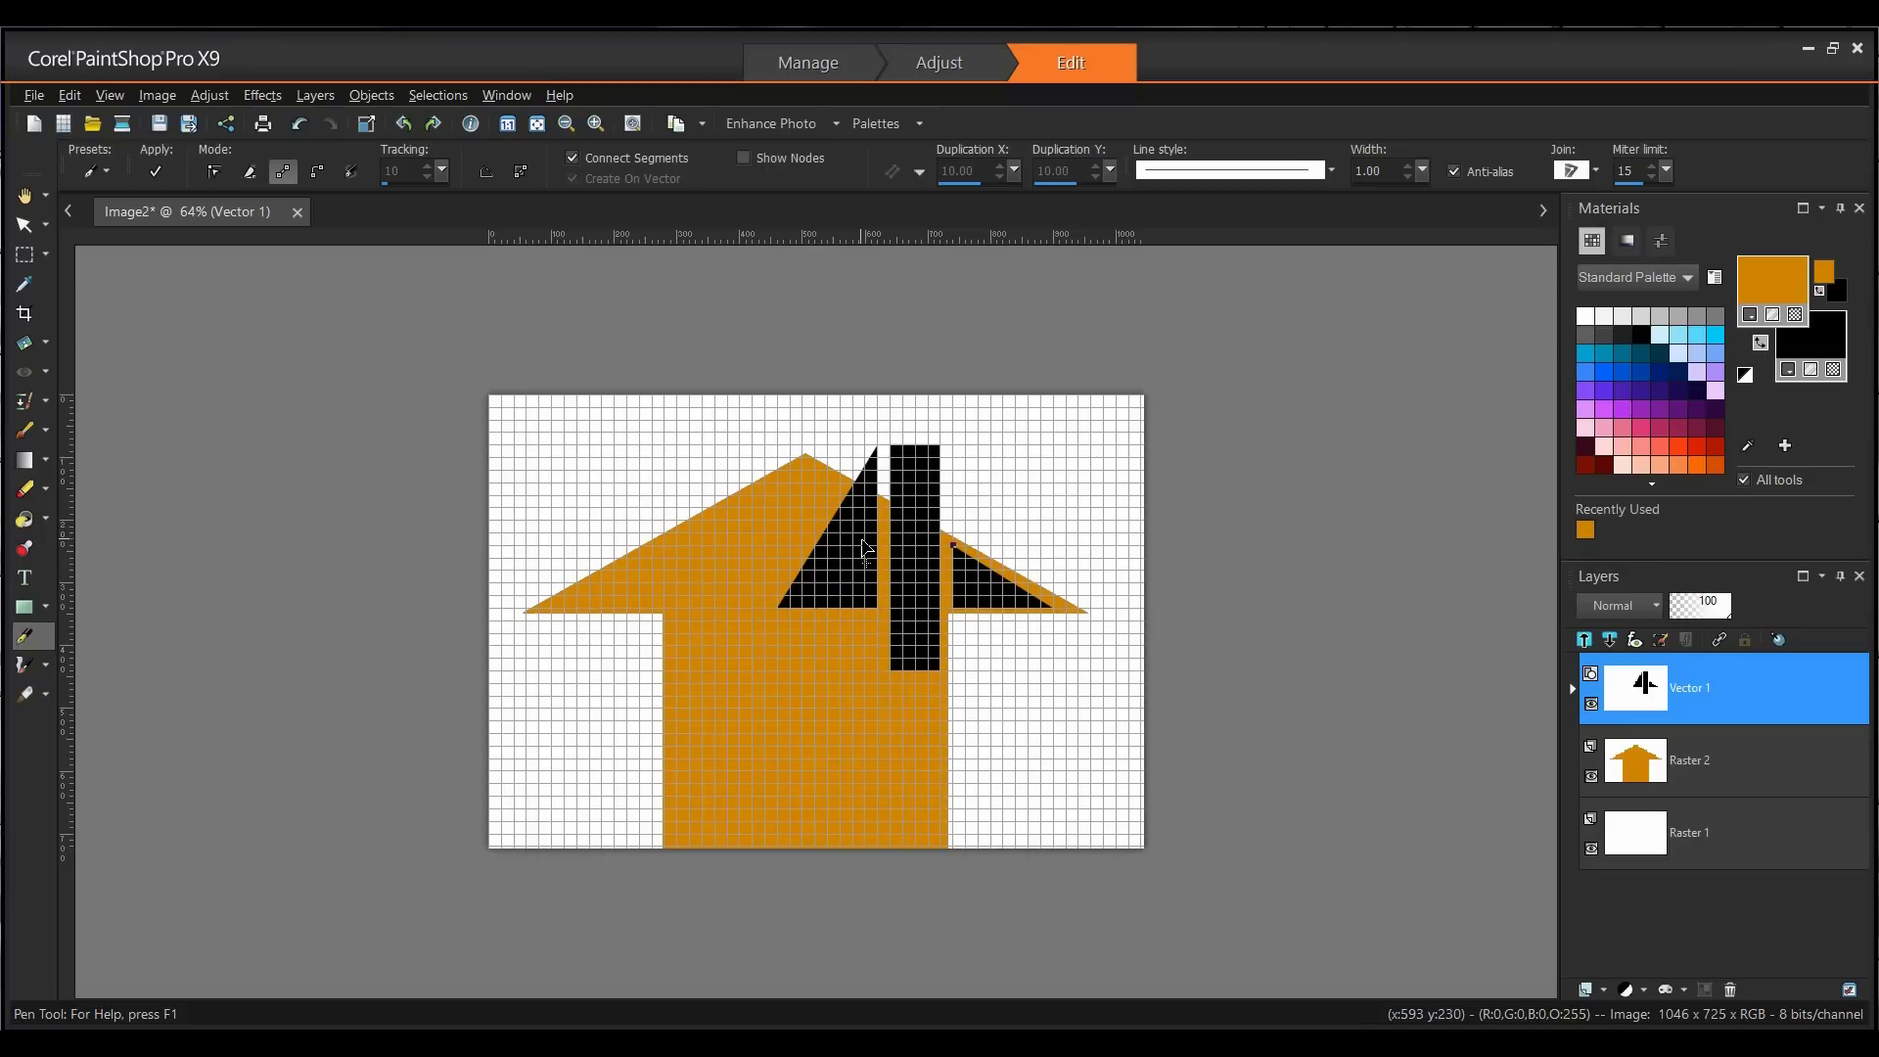
# Add a new vector layer named Vector 2.
pyautogui.press('k')
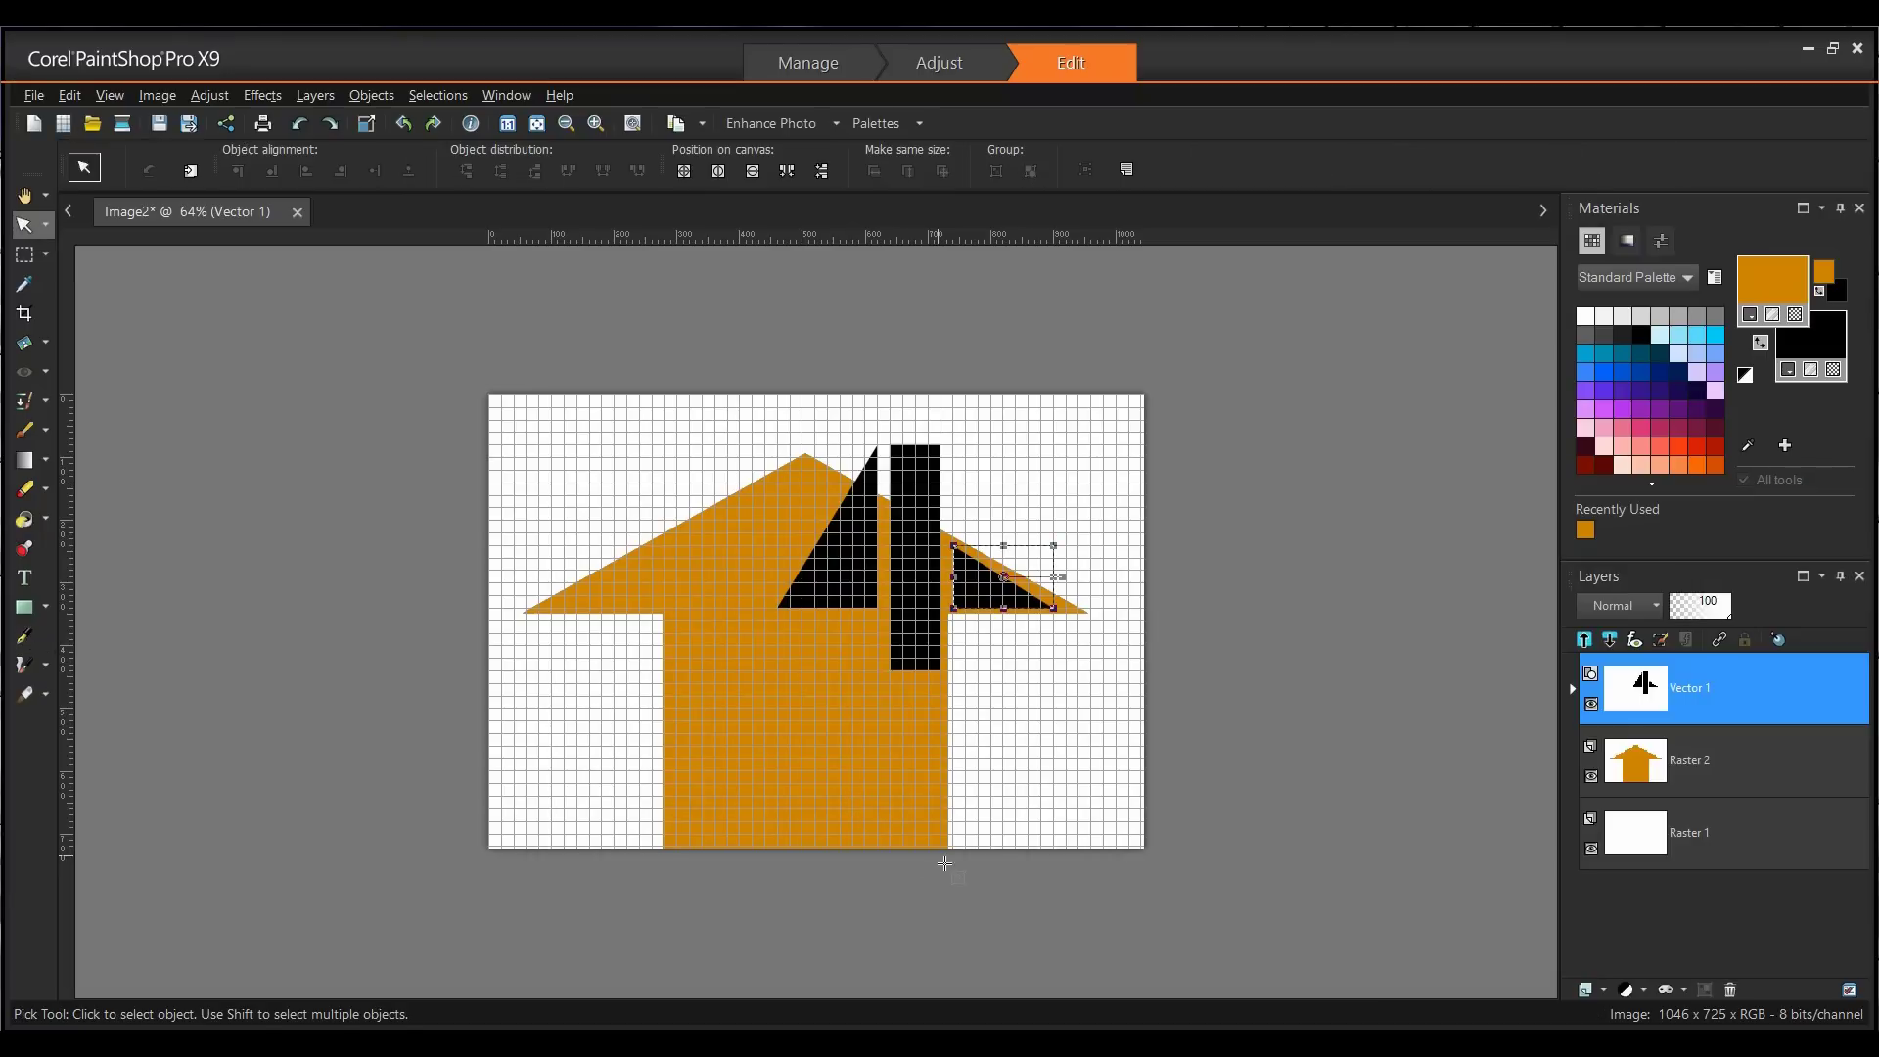
pyautogui.click(1605, 990)
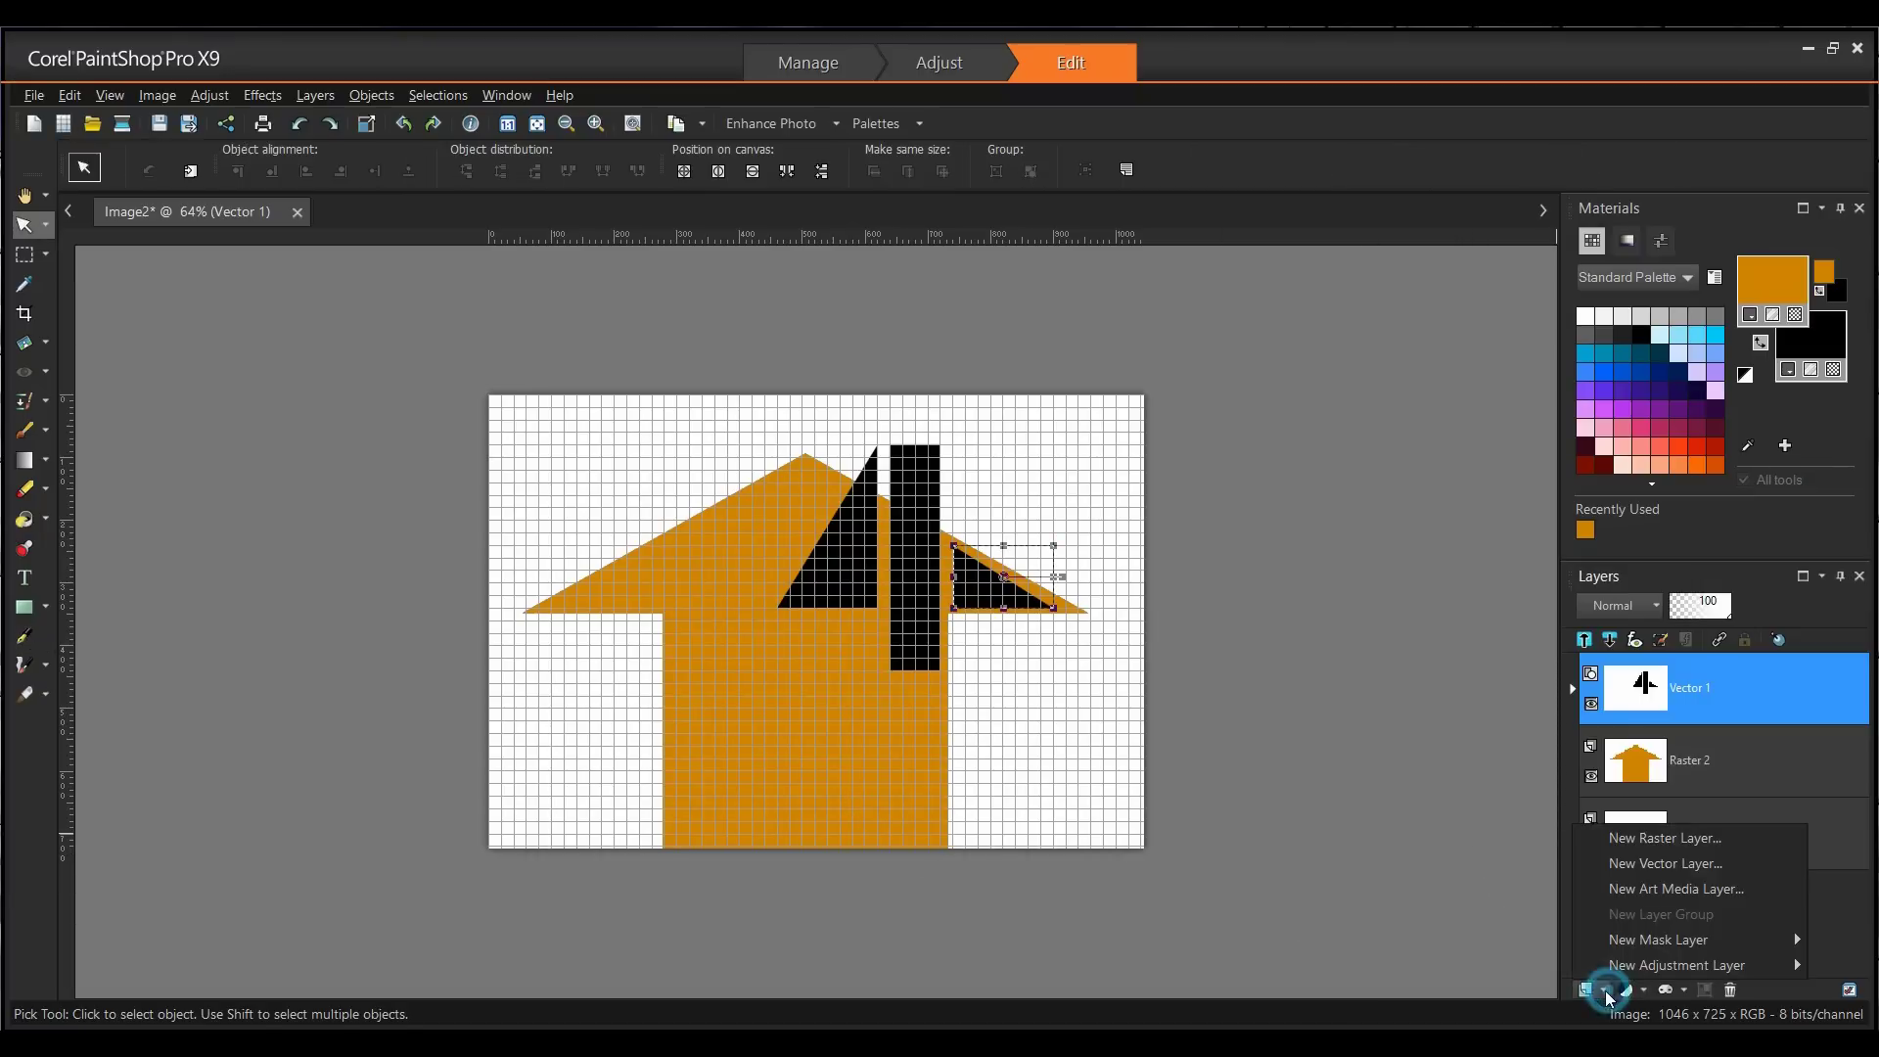
pyautogui.click(1634, 863)
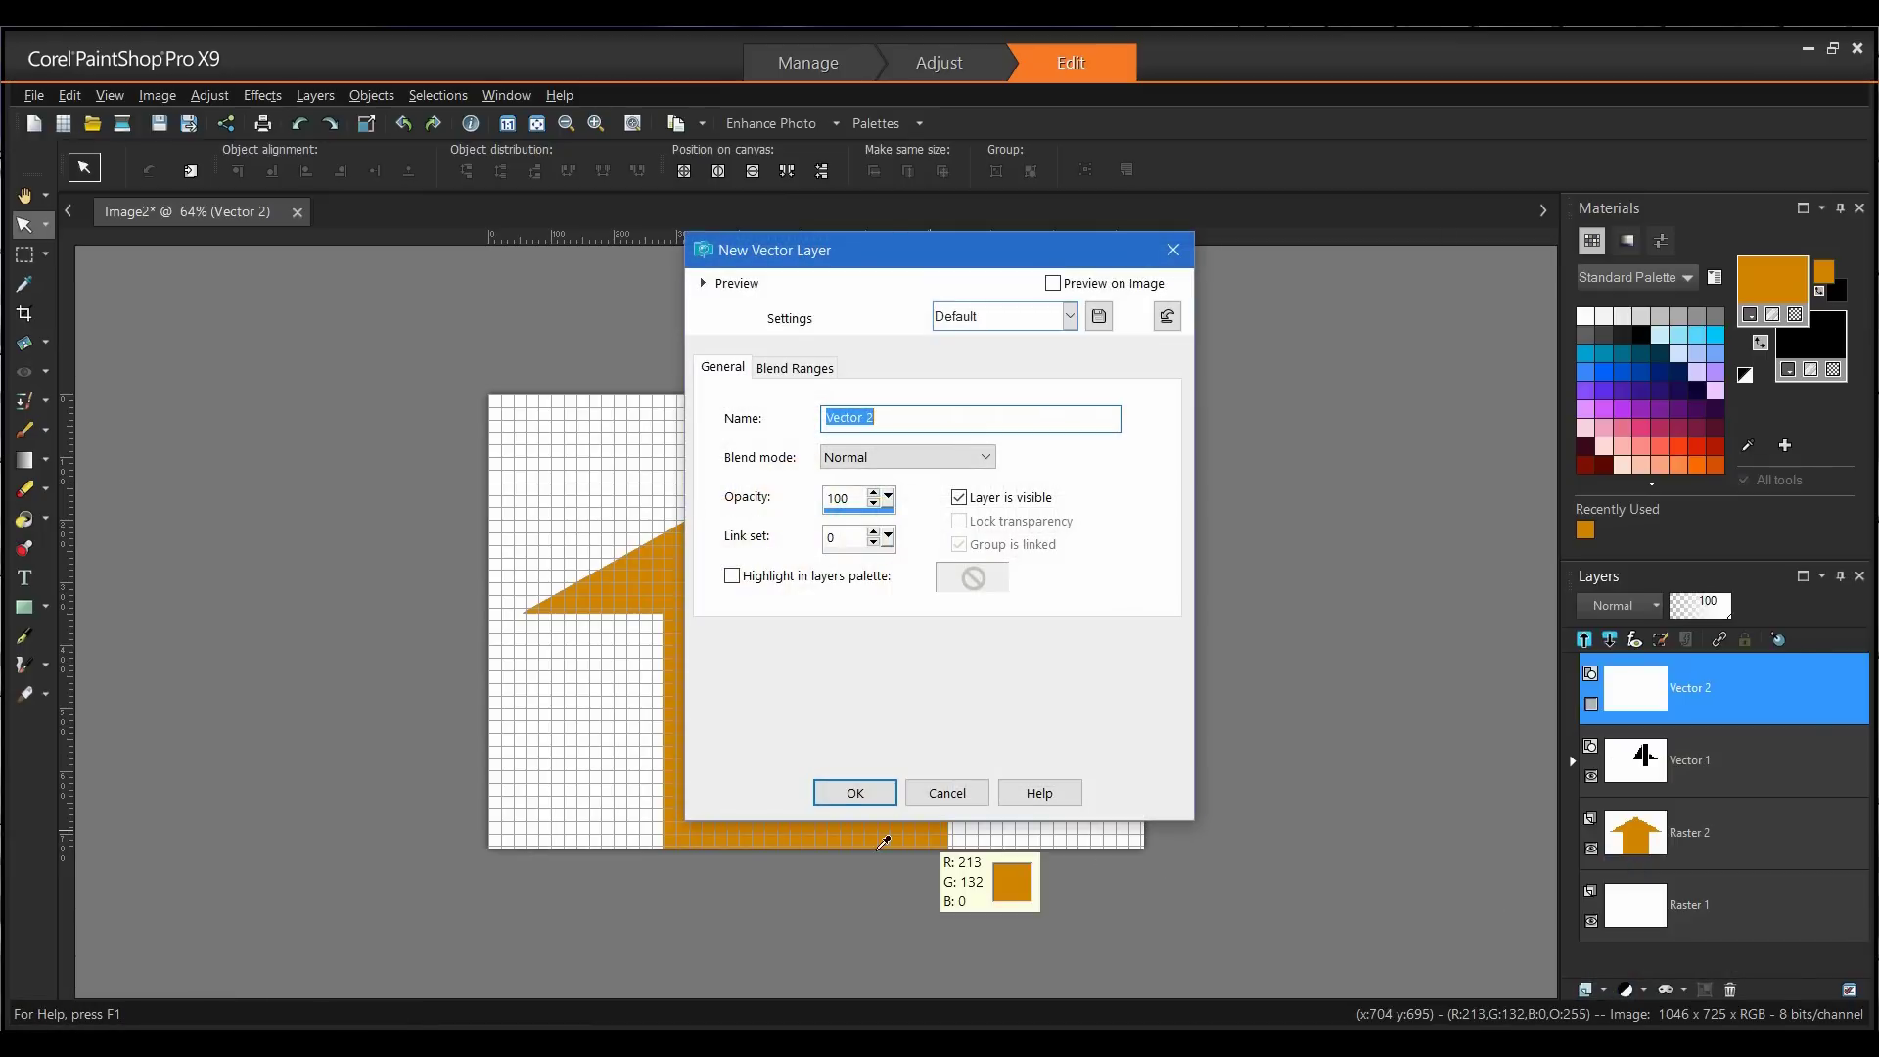
pyautogui.click(843, 791)
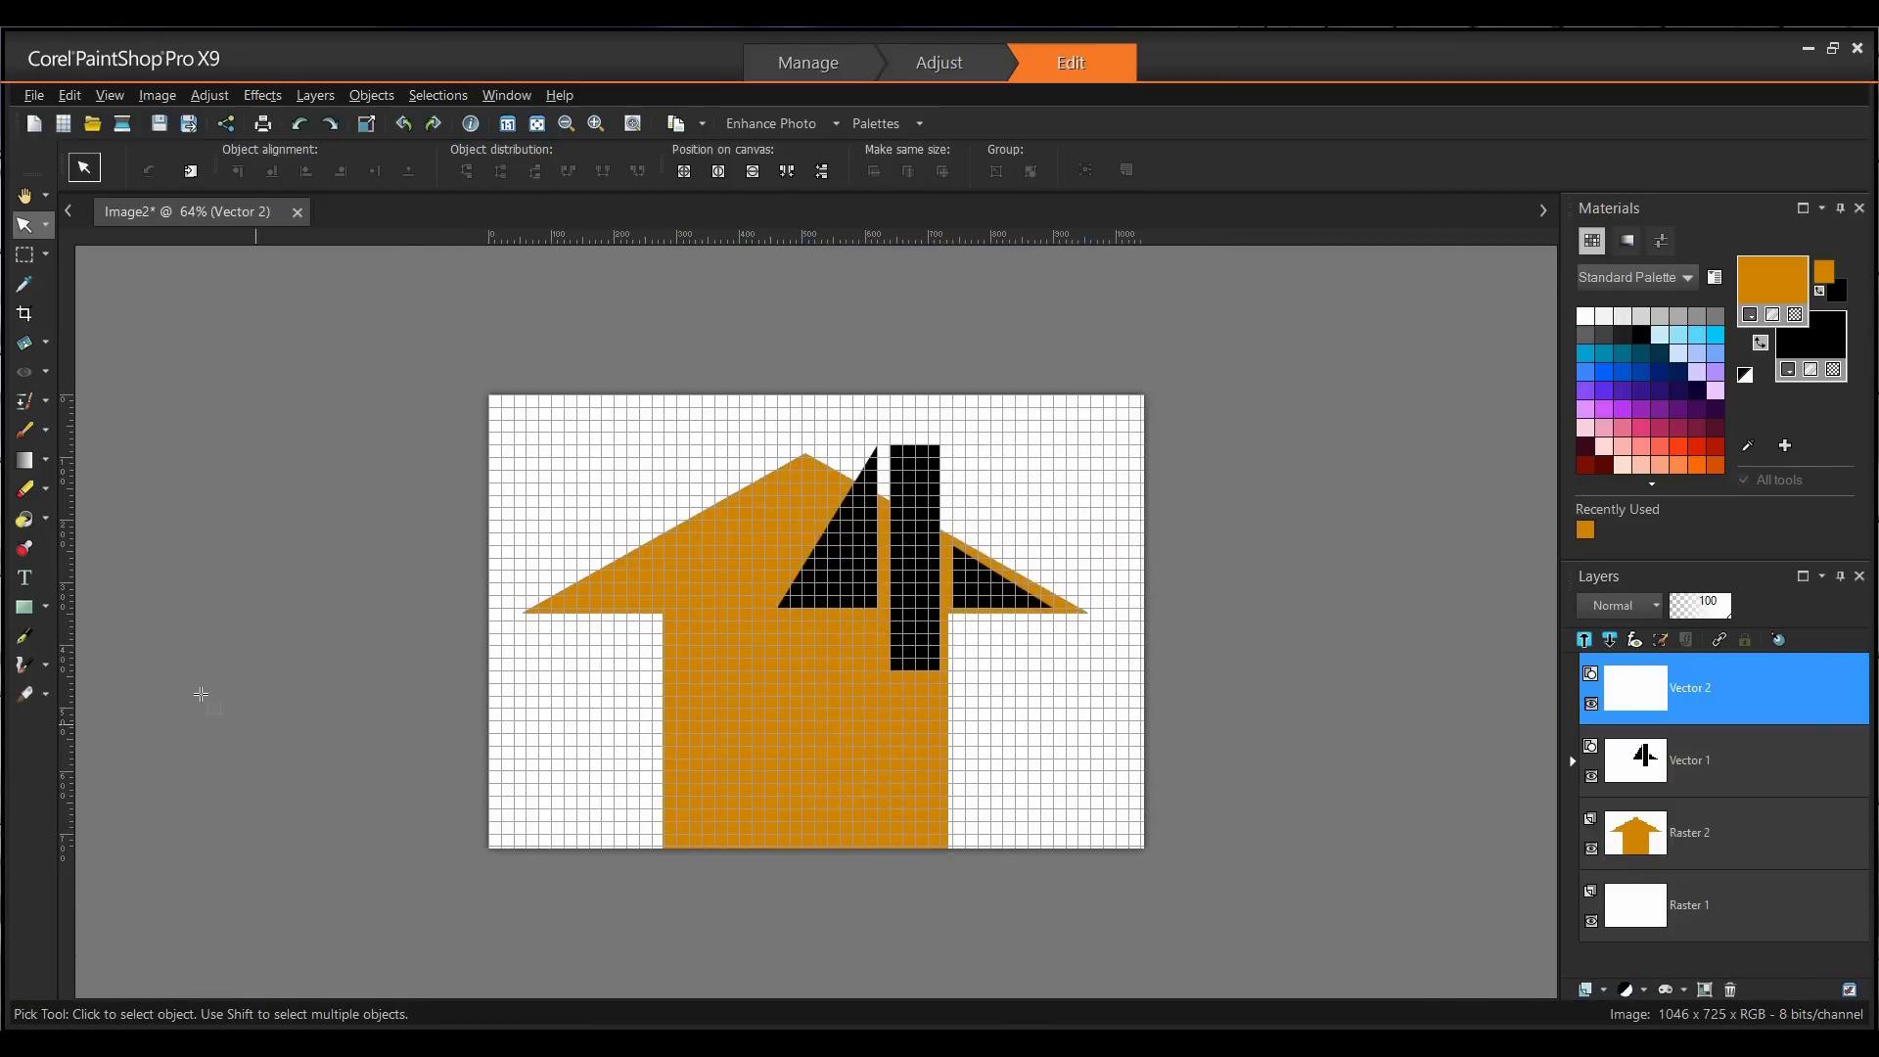
# Type SALE in white text on the arrow's stem.
pyautogui.click(24, 577)
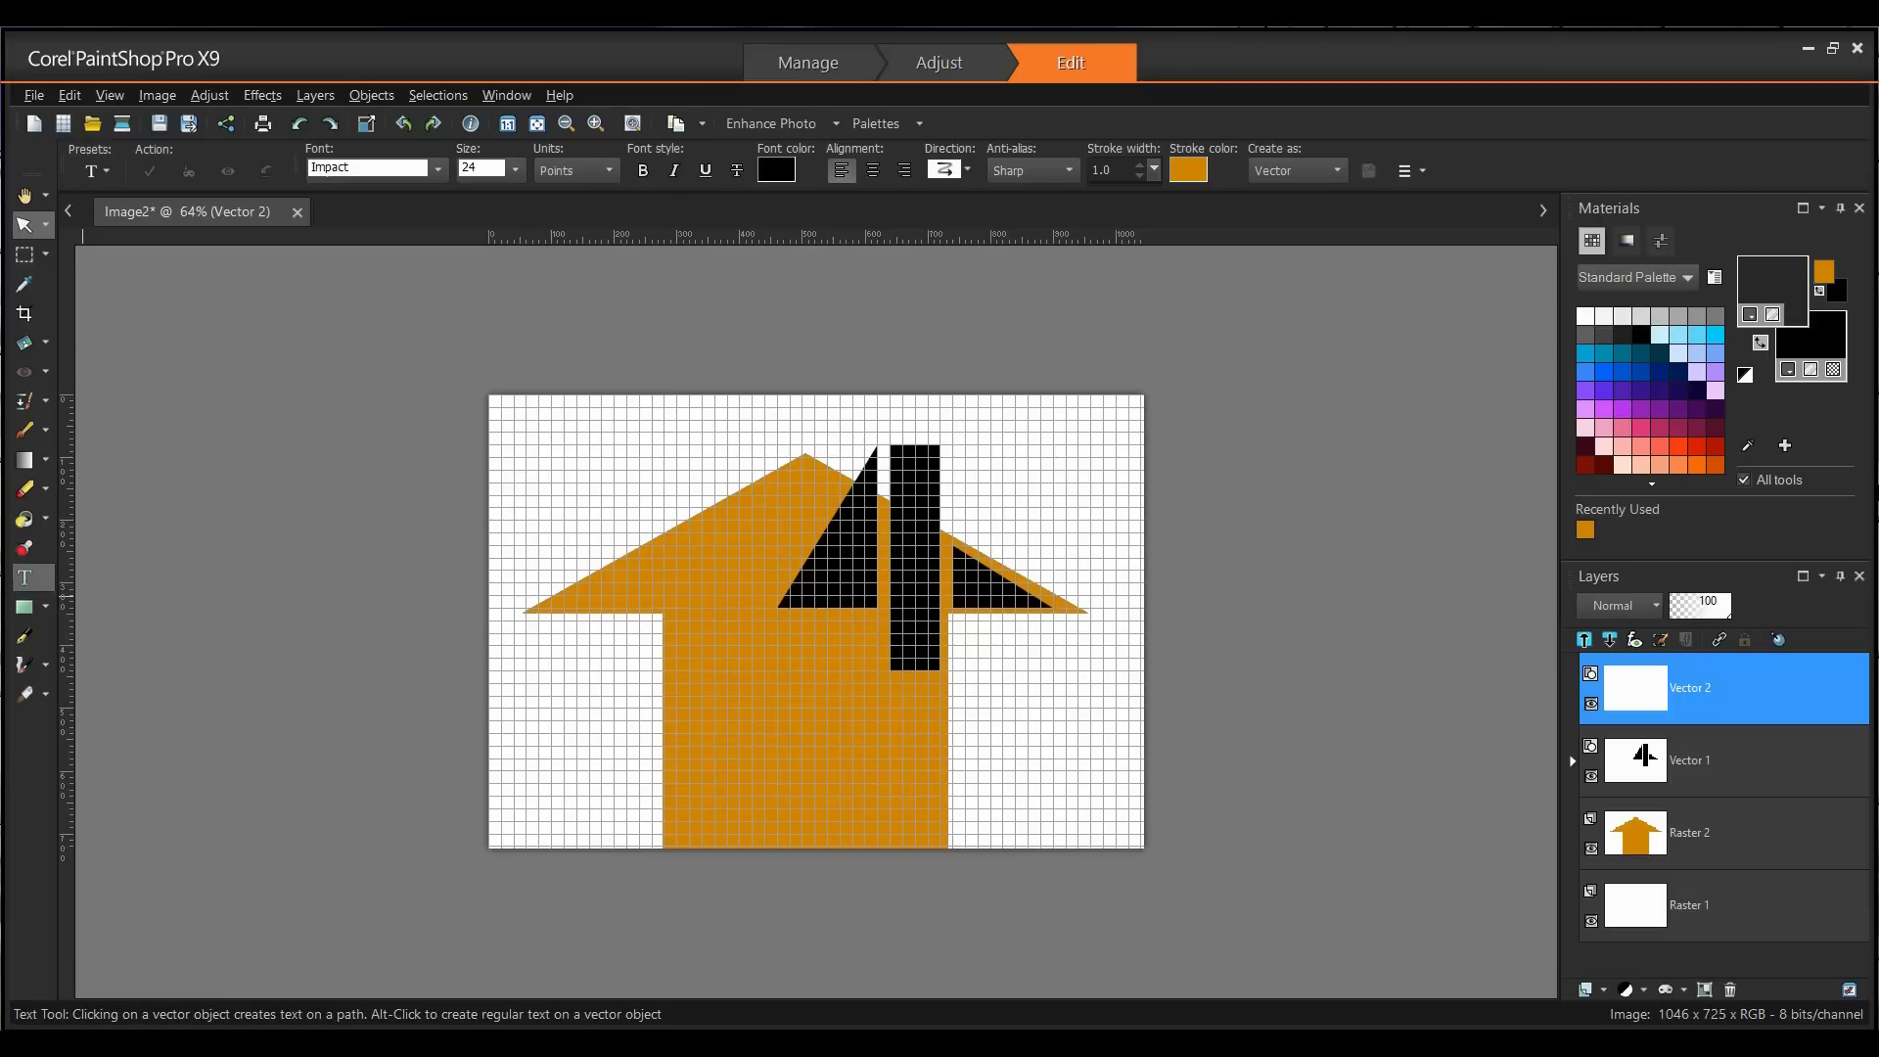
pyautogui.click(1842, 337)
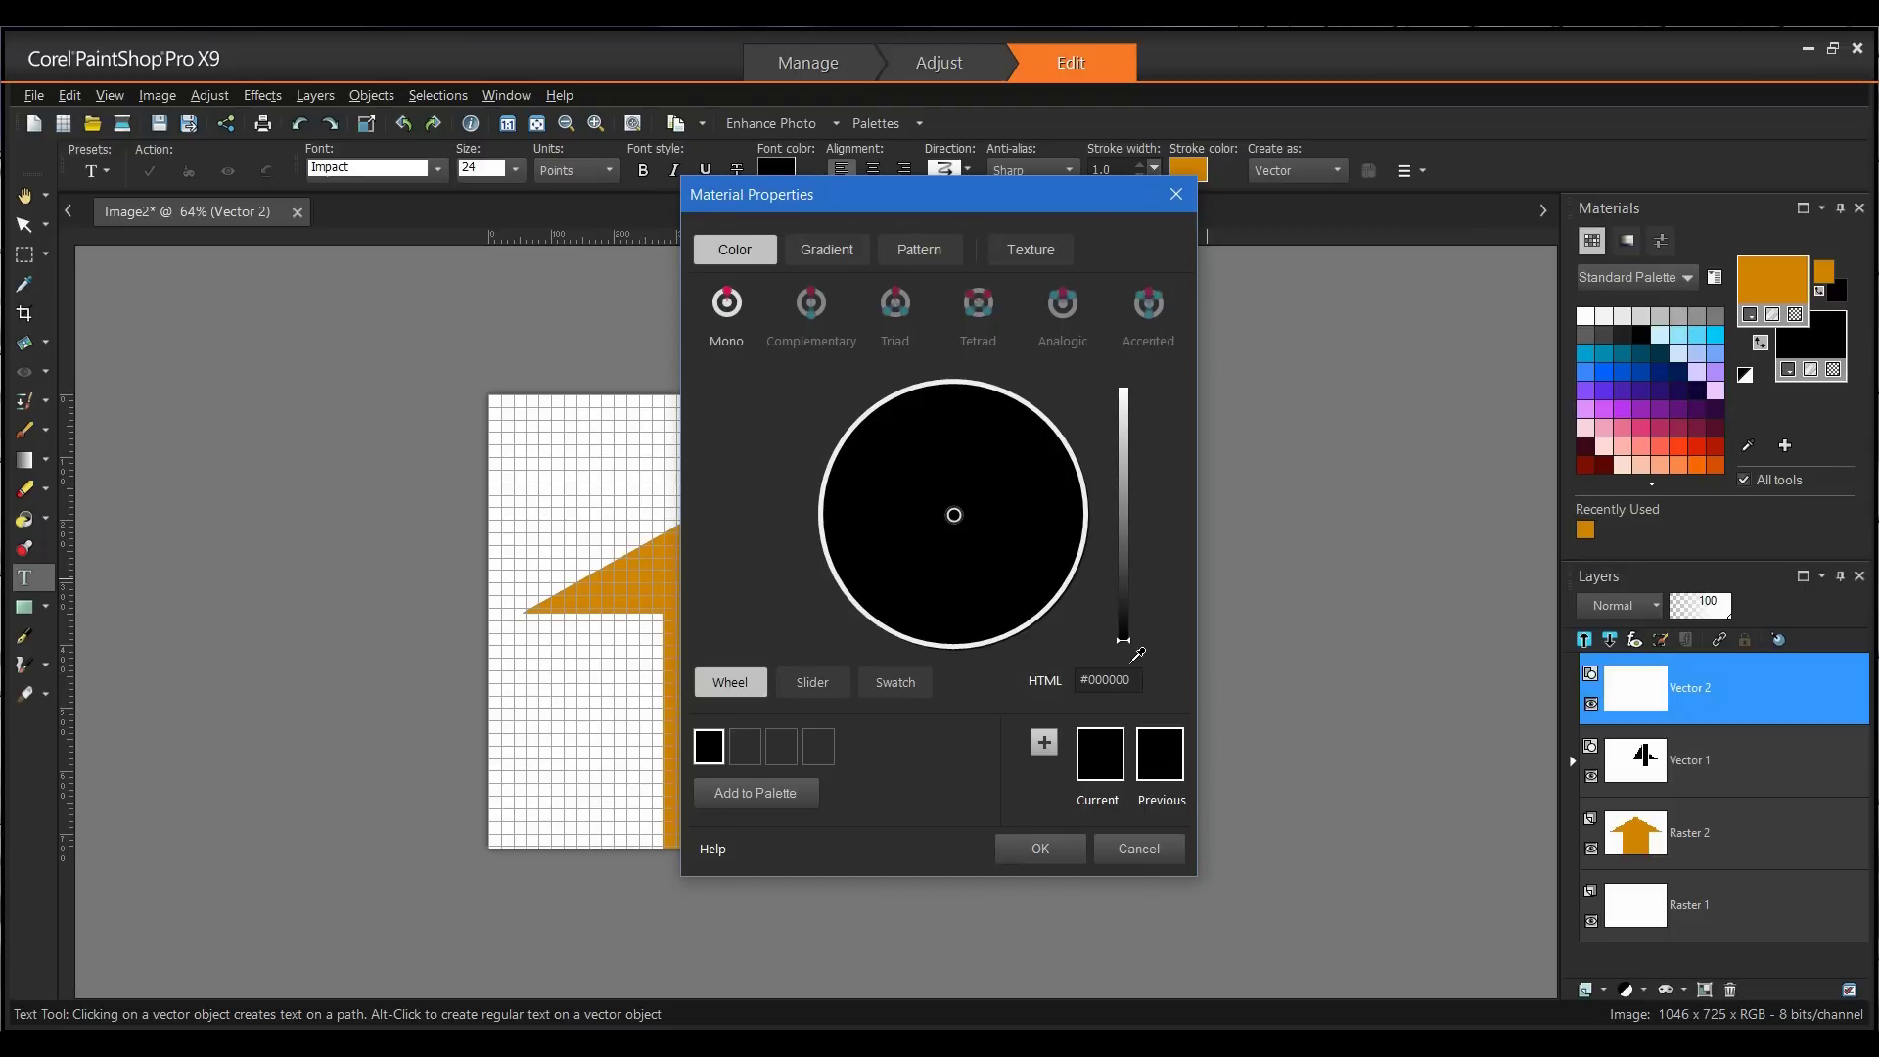
pyautogui.moveTo(1124, 640); pyautogui.dragTo(1124, 387)
pyautogui.click(1041, 848)
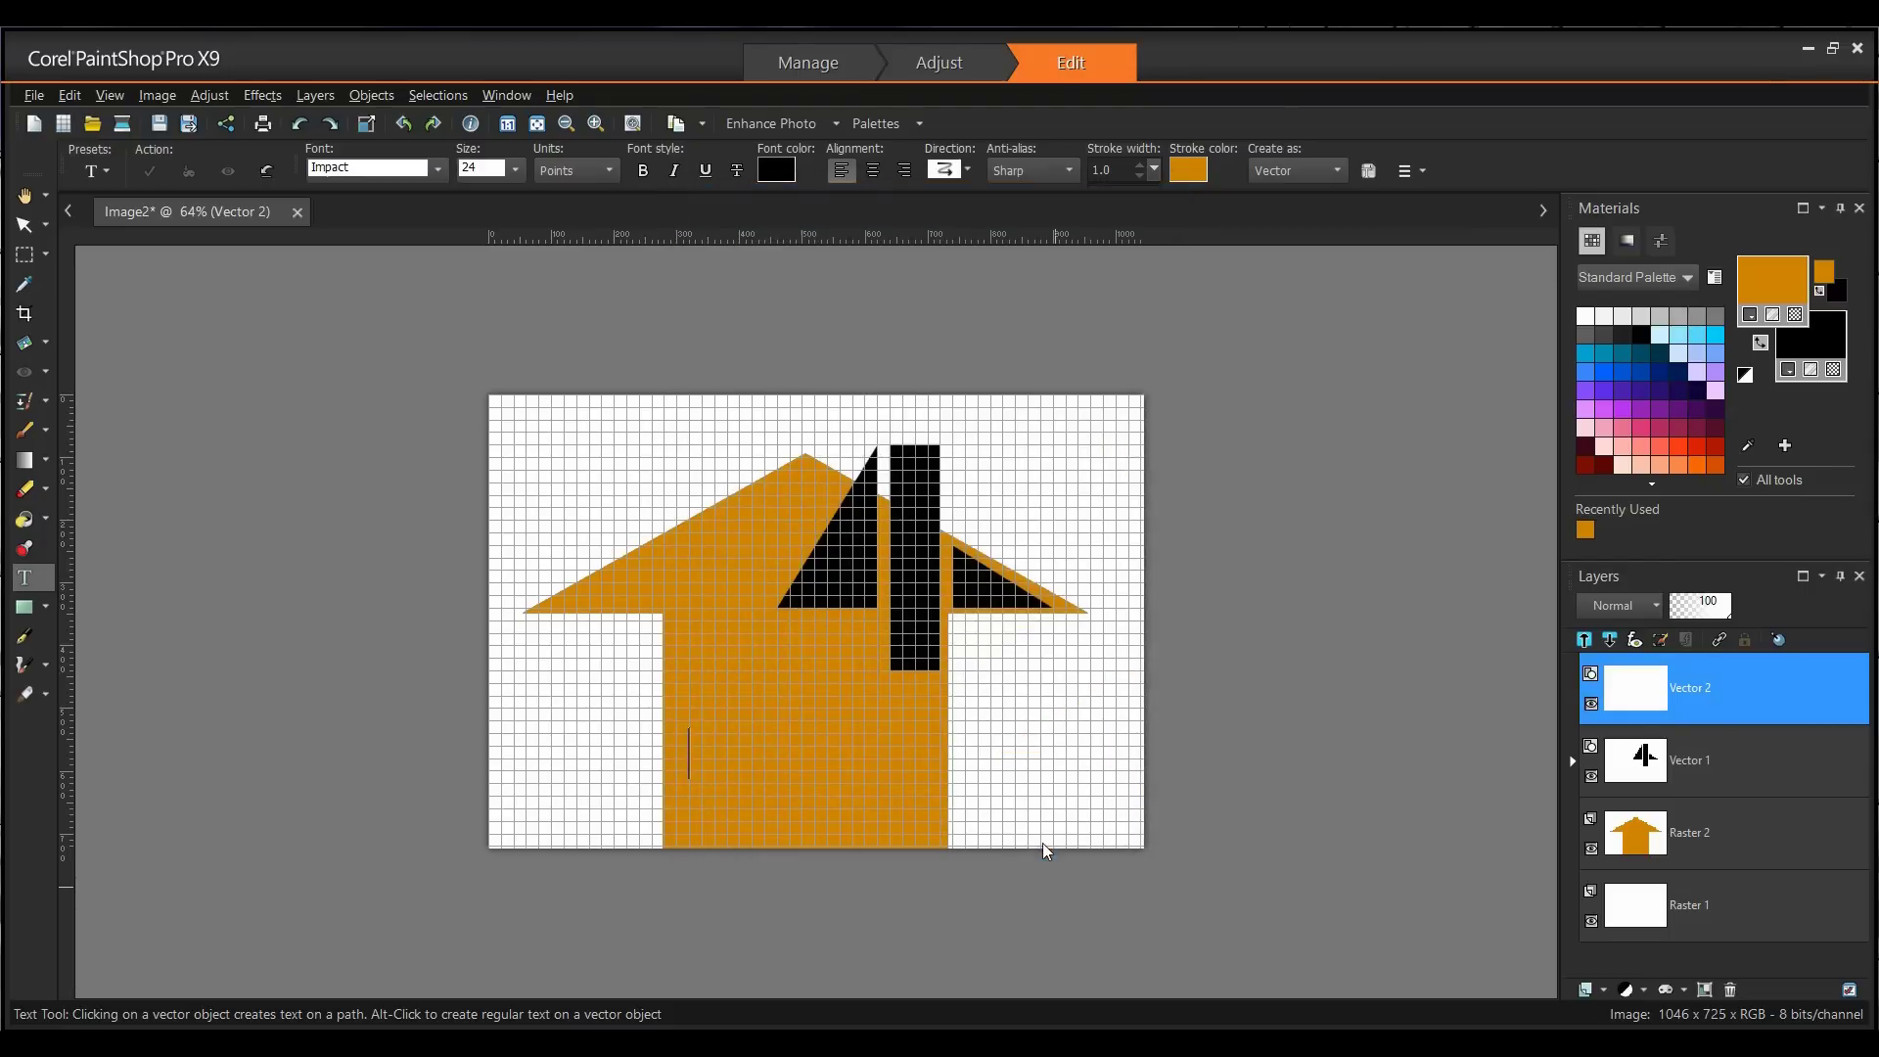
pyautogui.click(692, 755)
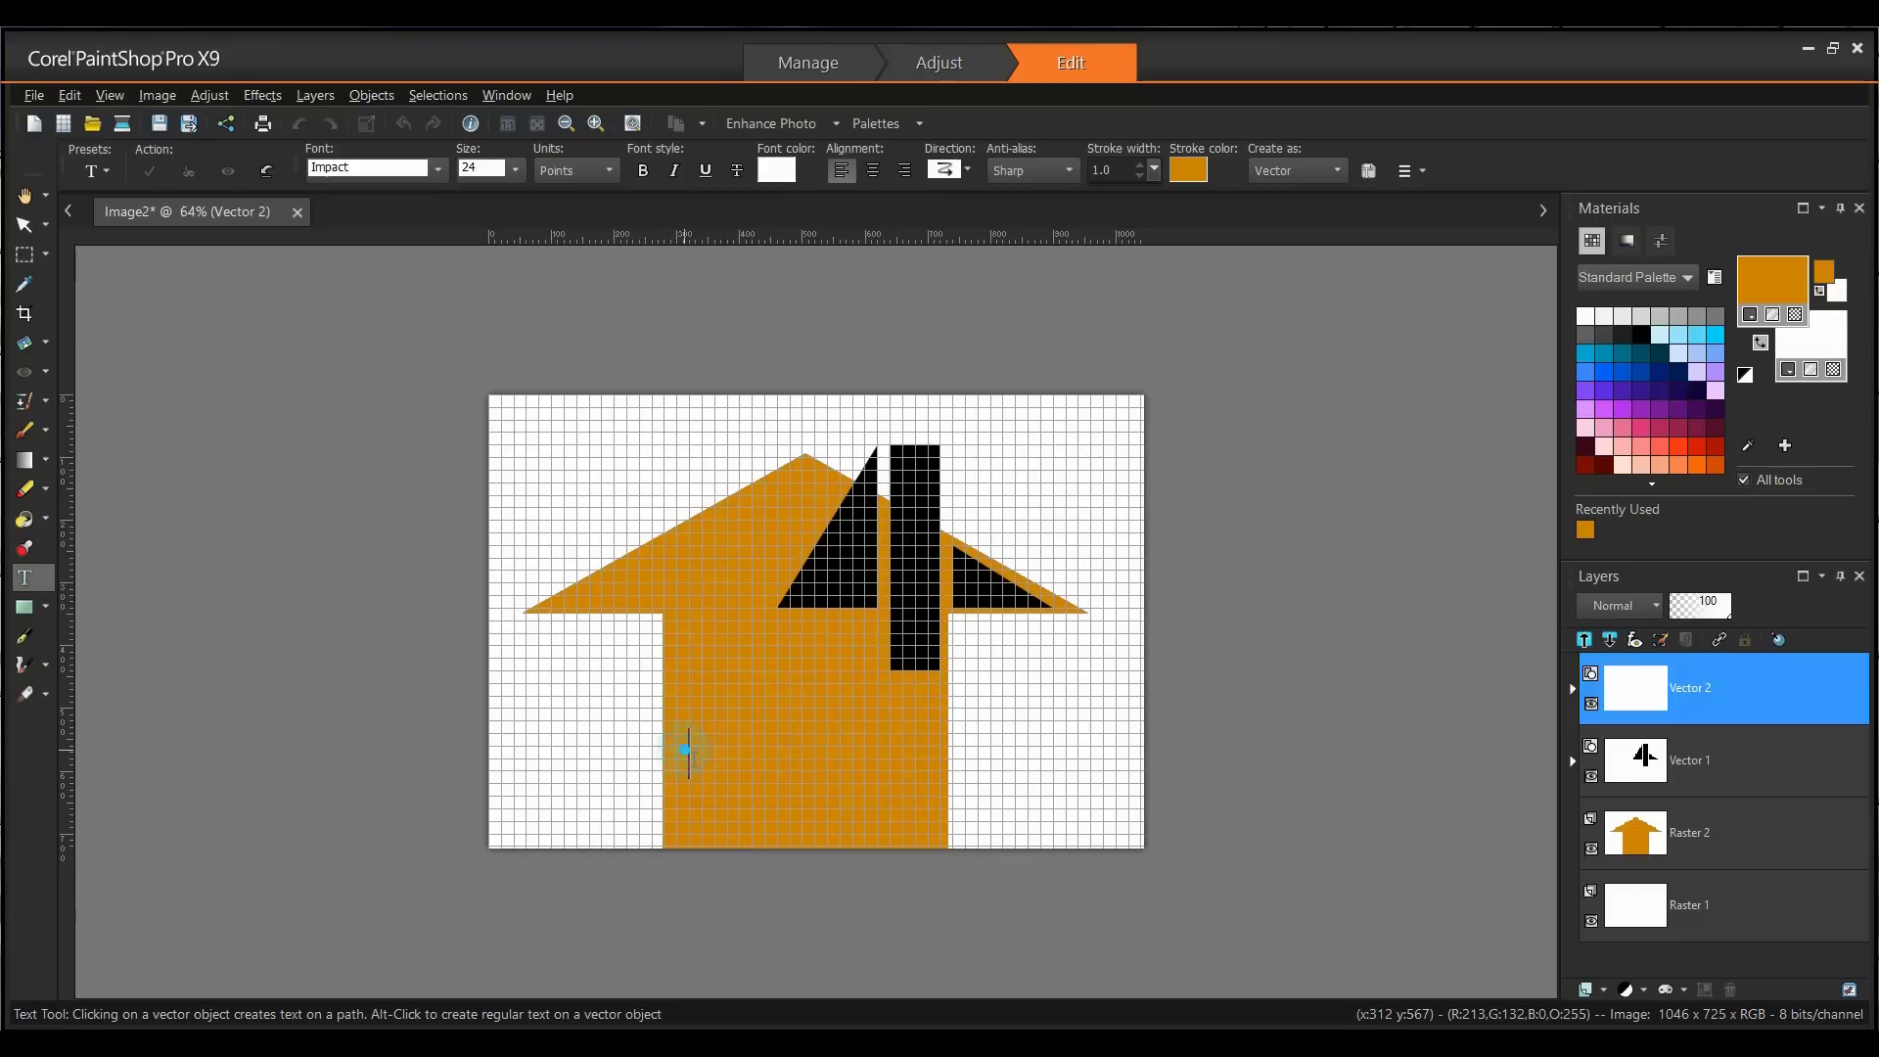
pyautogui.write('SALE')
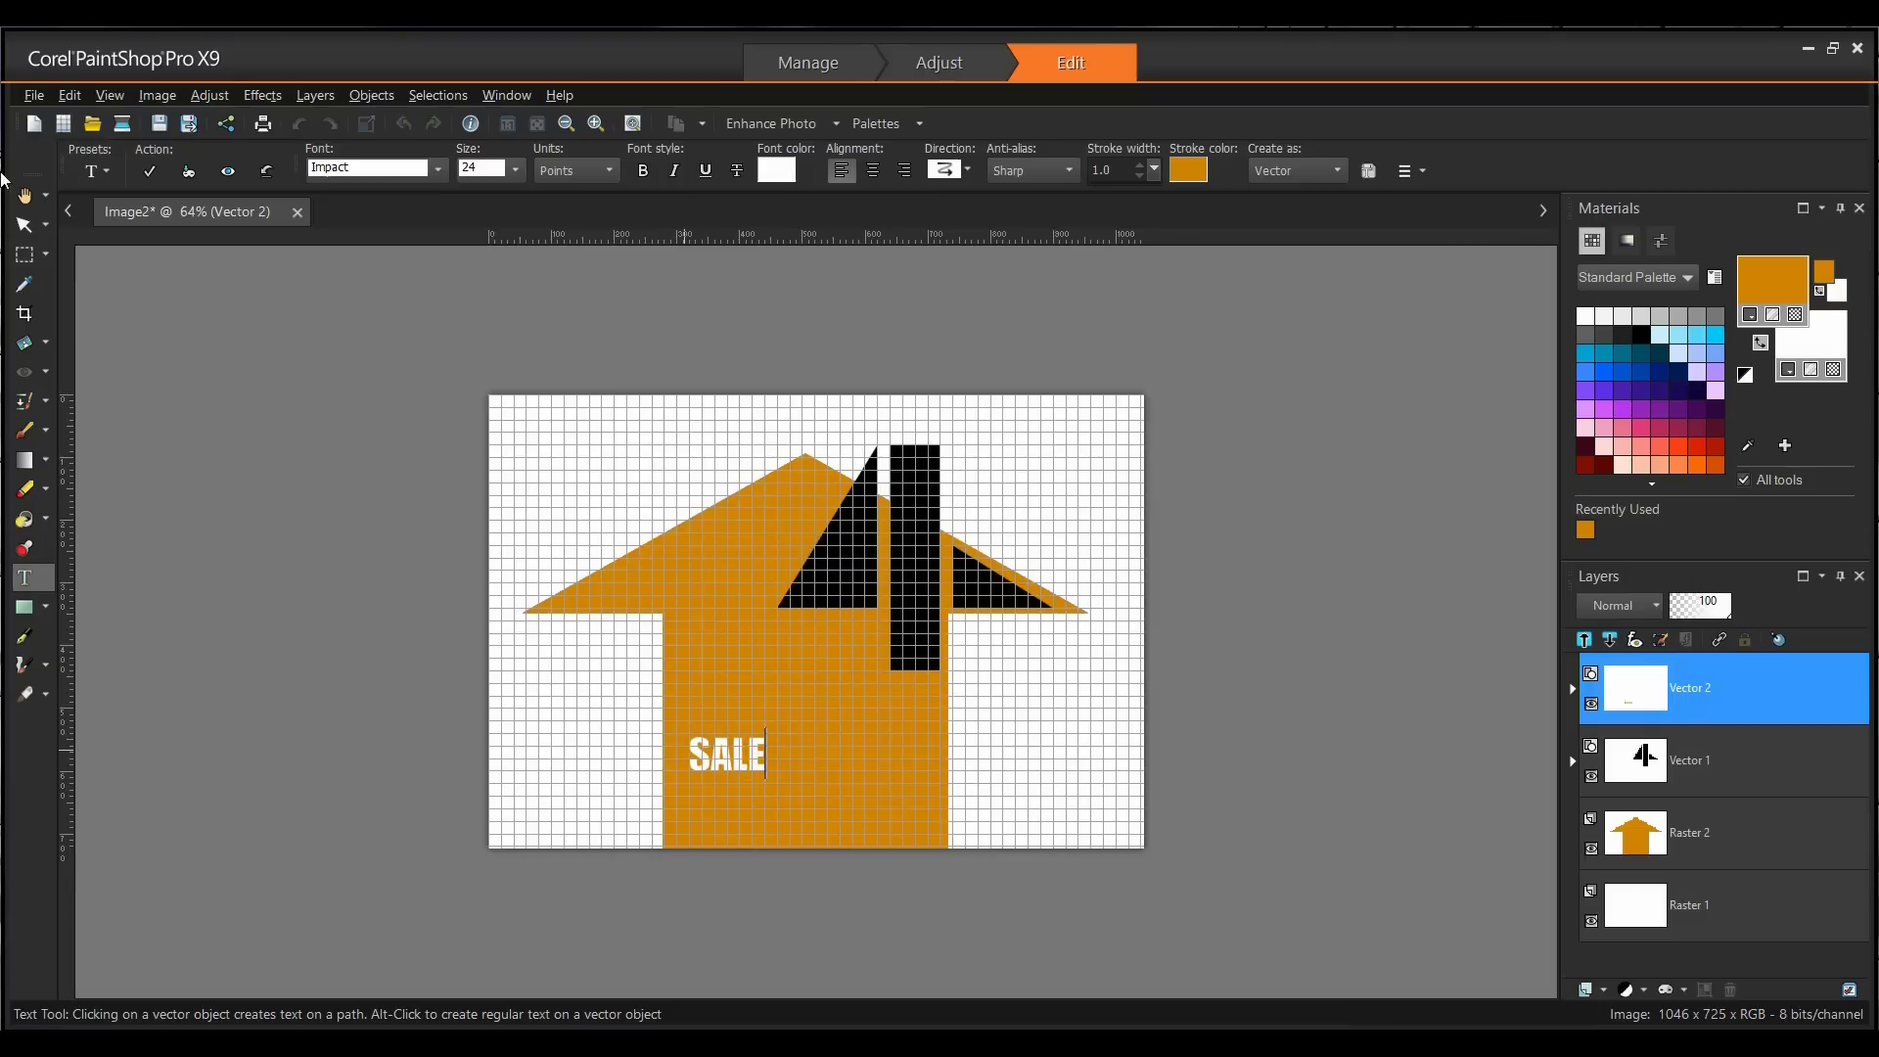
# Scale the SALE text to span the stem's width and move it to the bottom edge.
pyautogui.click(25, 225)
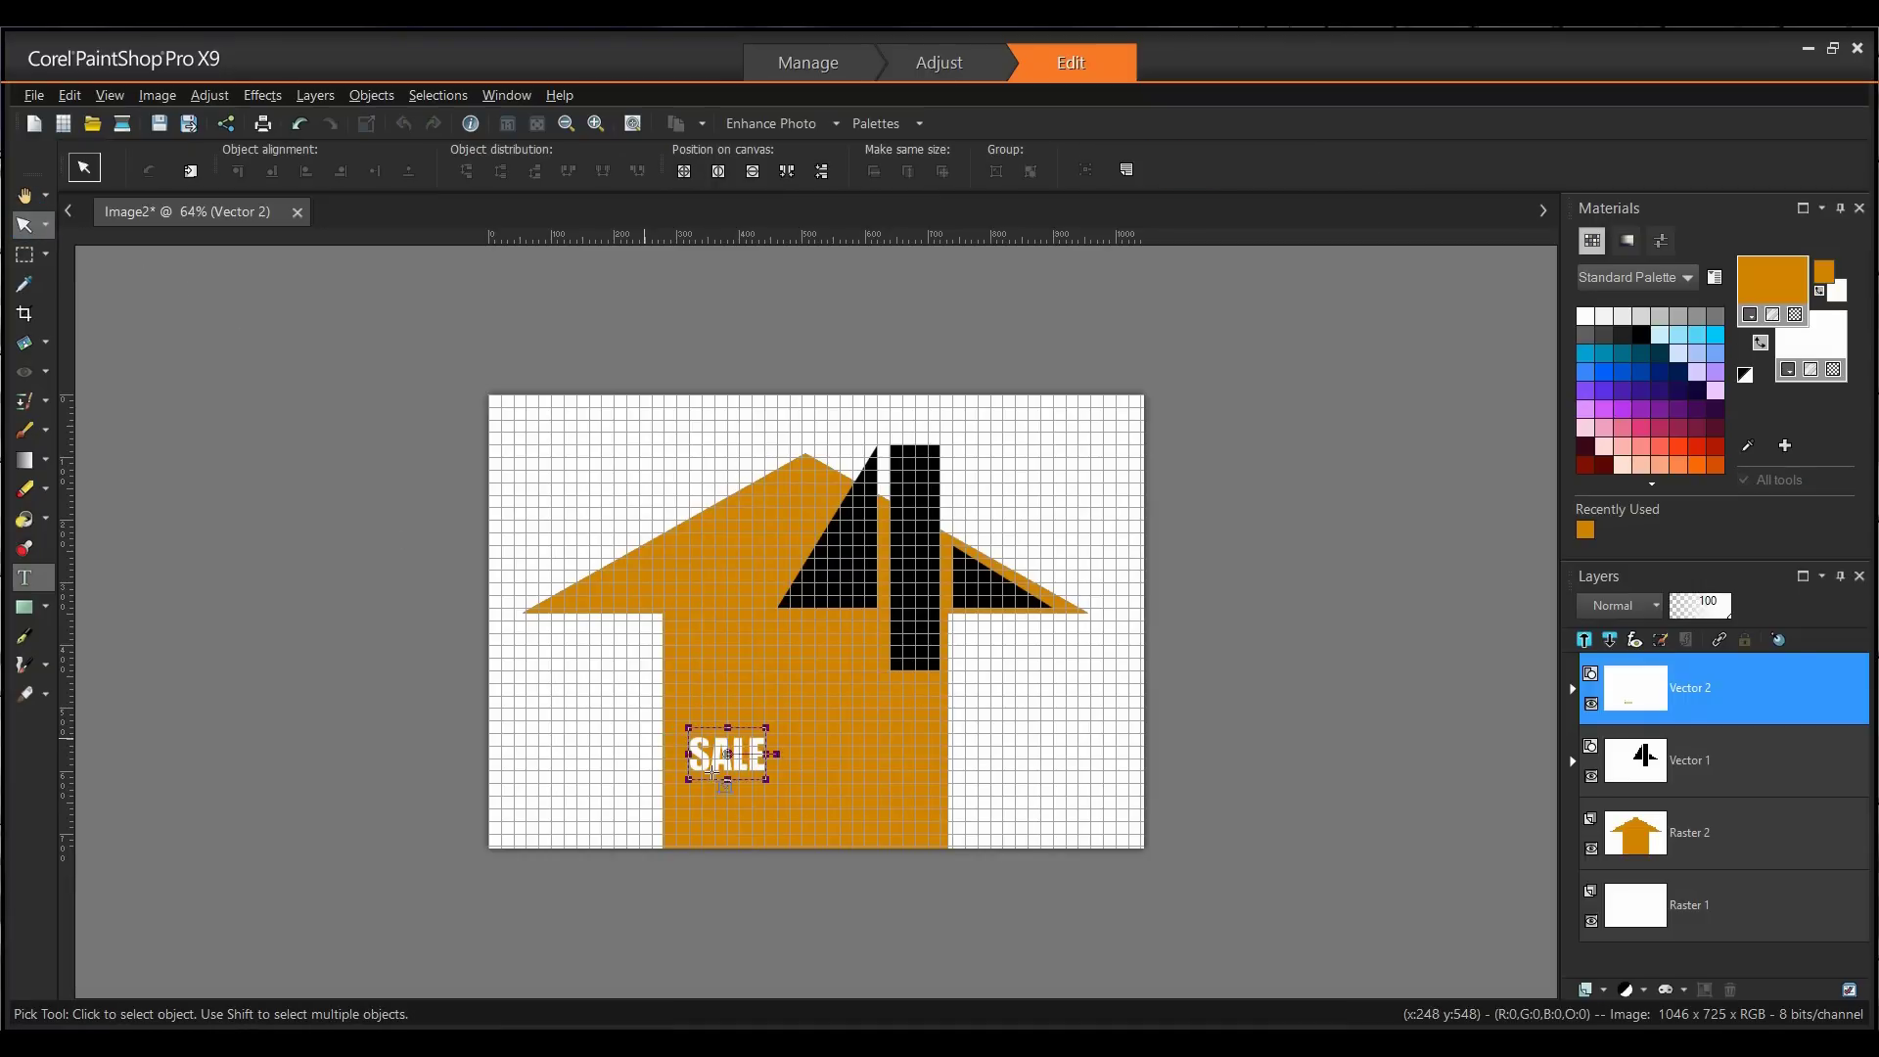
pyautogui.moveTo(780, 799); pyautogui.dragTo(887, 868)
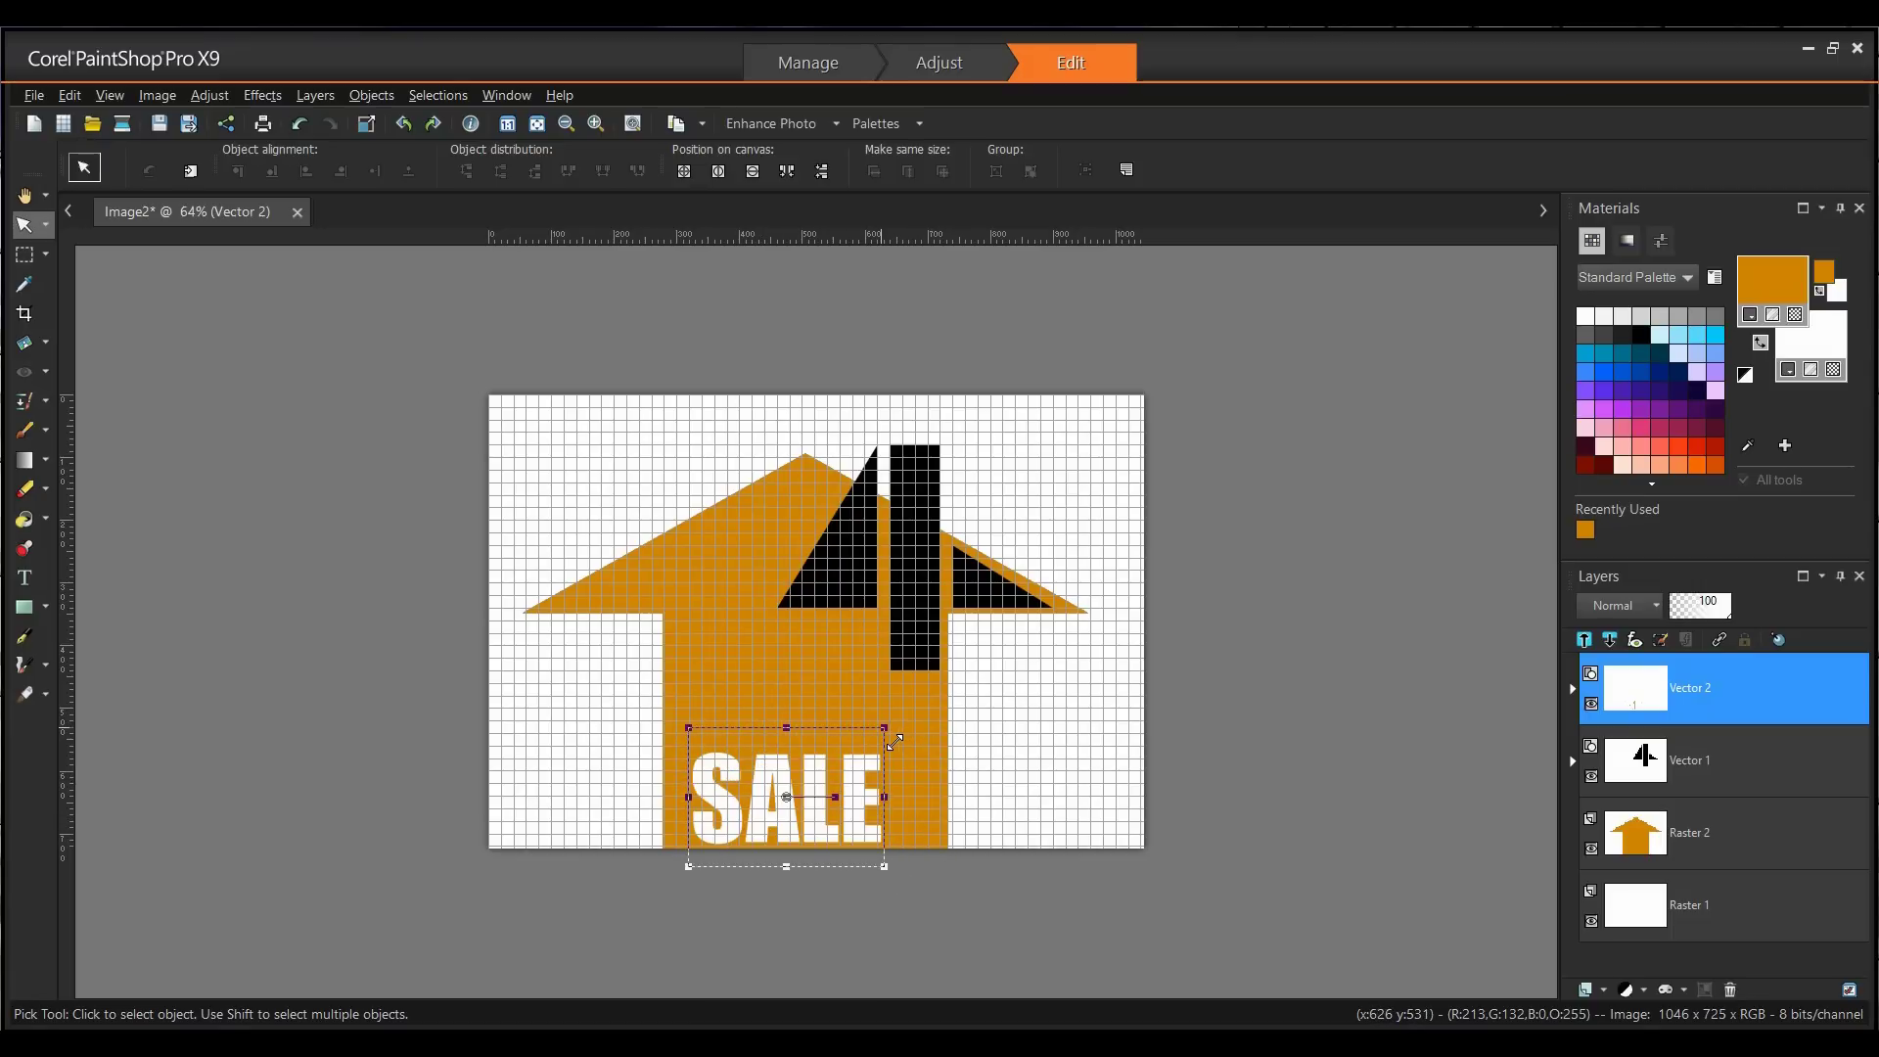
pyautogui.moveTo(886, 729); pyautogui.dragTo(931, 736)
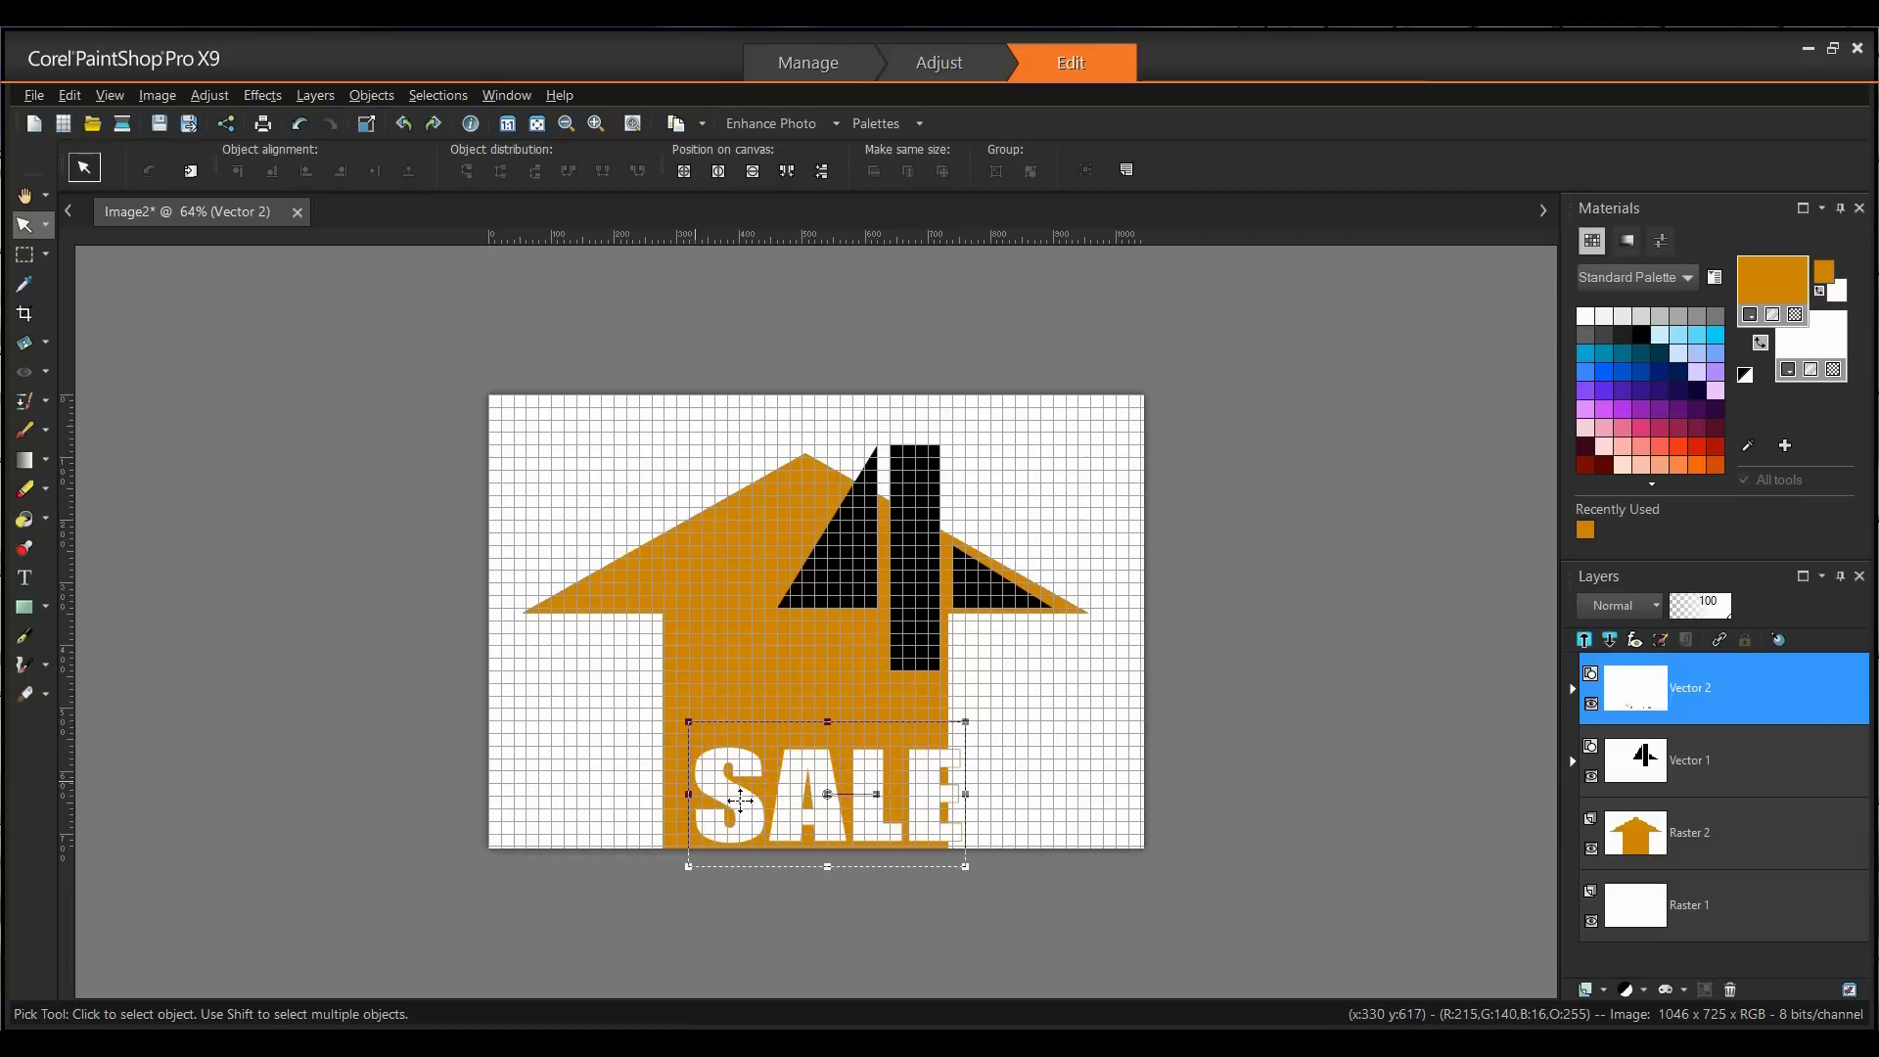
pyautogui.moveTo(819, 800); pyautogui.dragTo(816, 802)
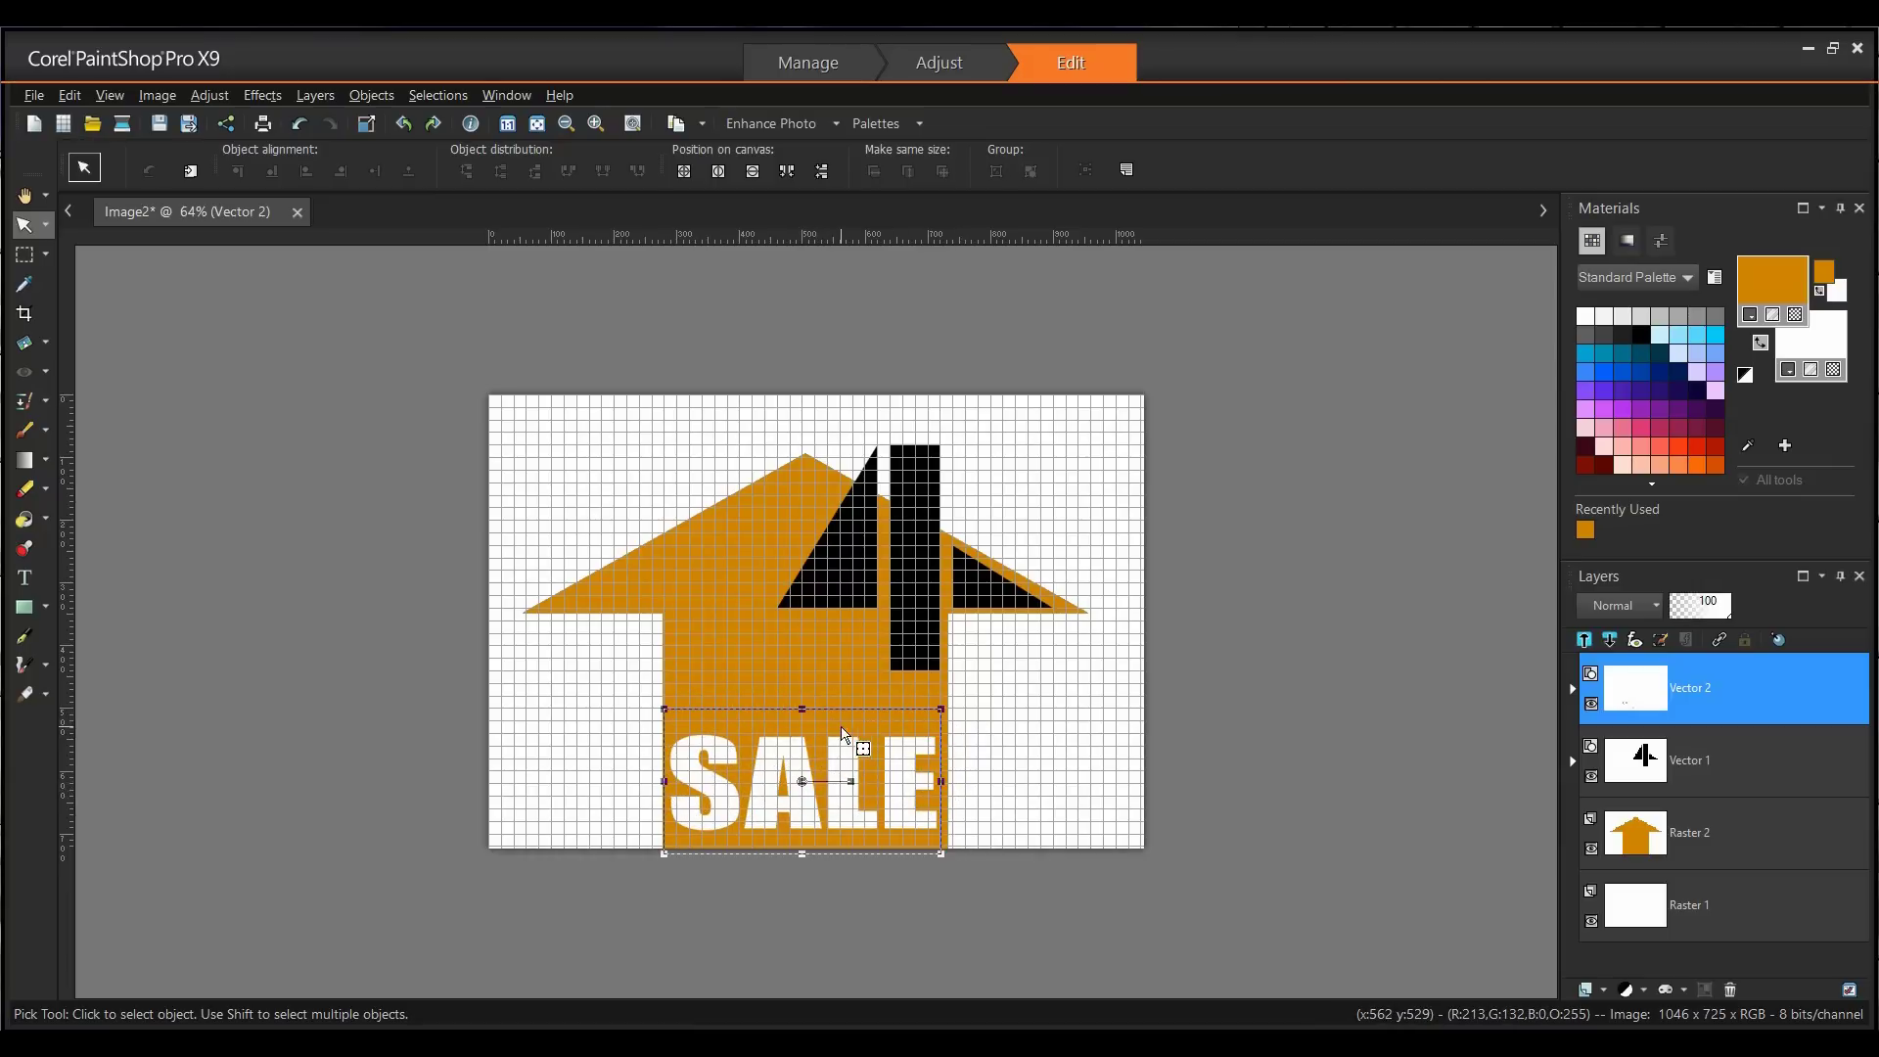
pyautogui.moveTo(811, 777); pyautogui.dragTo(811, 789)
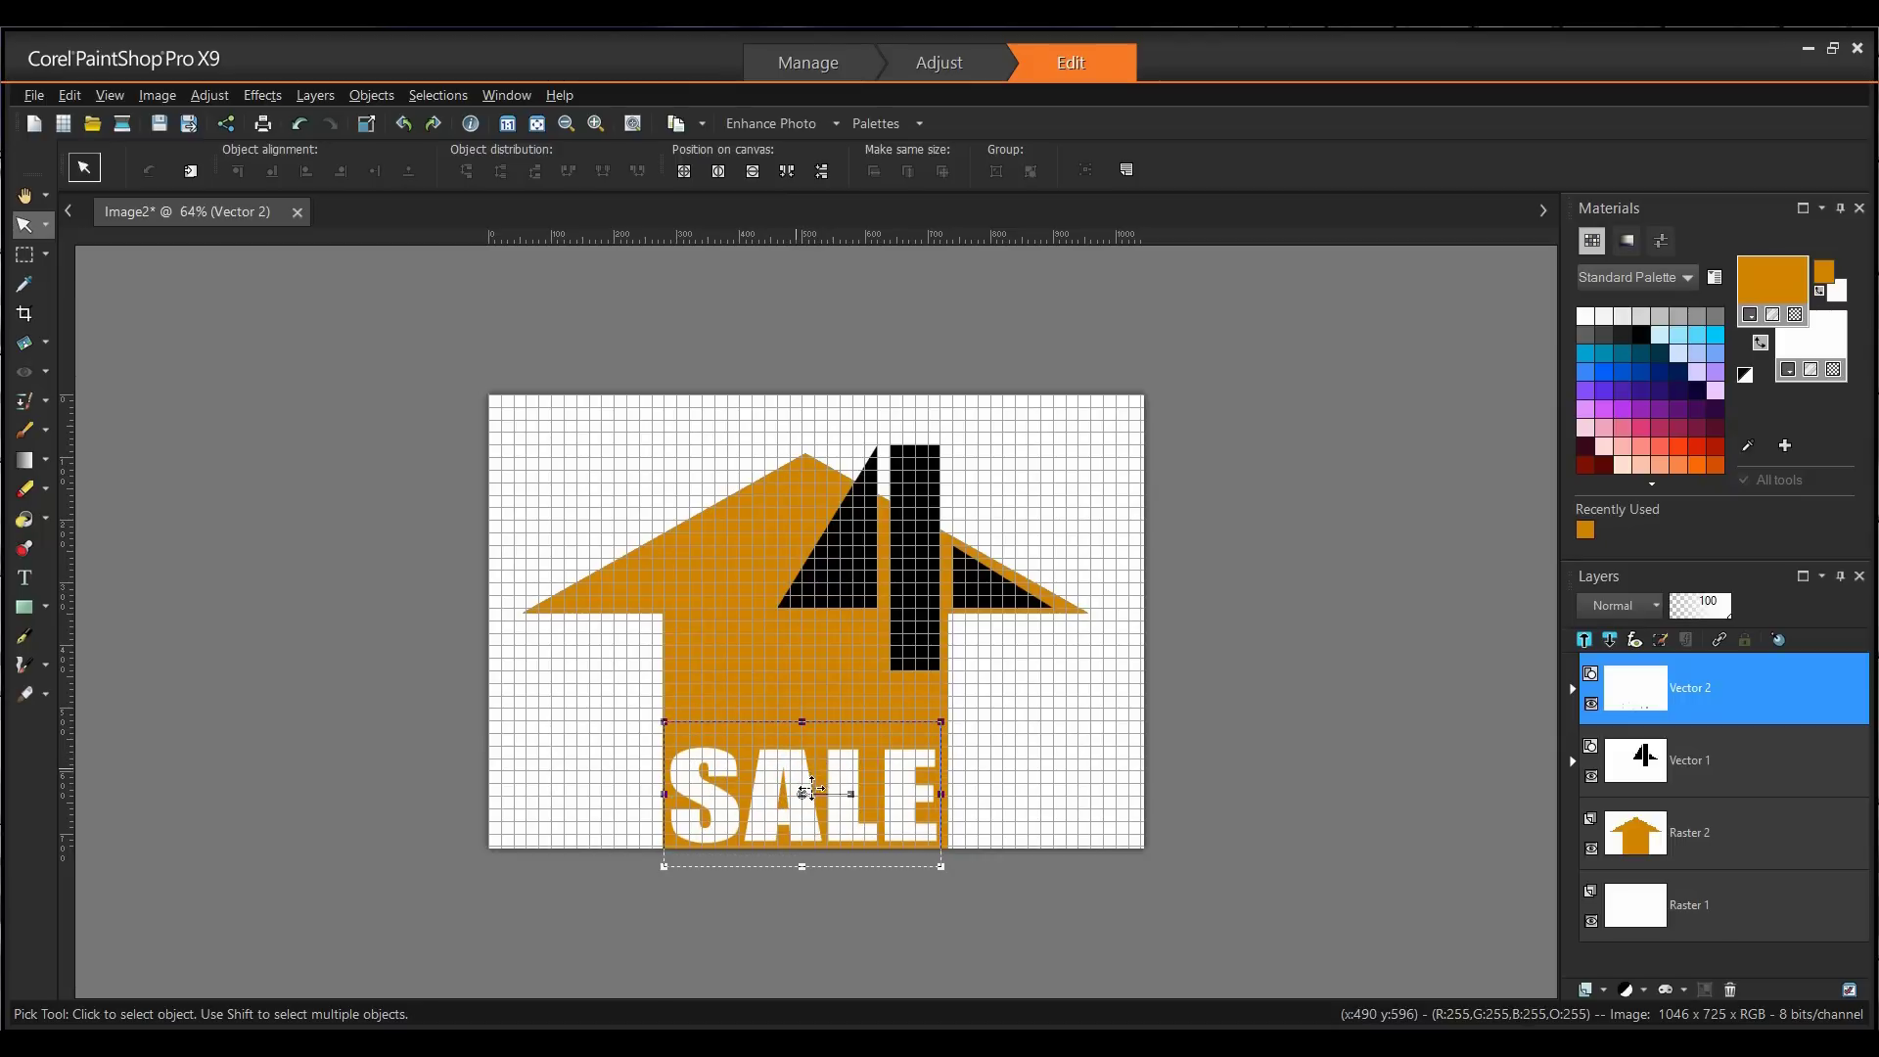
pyautogui.click(942, 669)
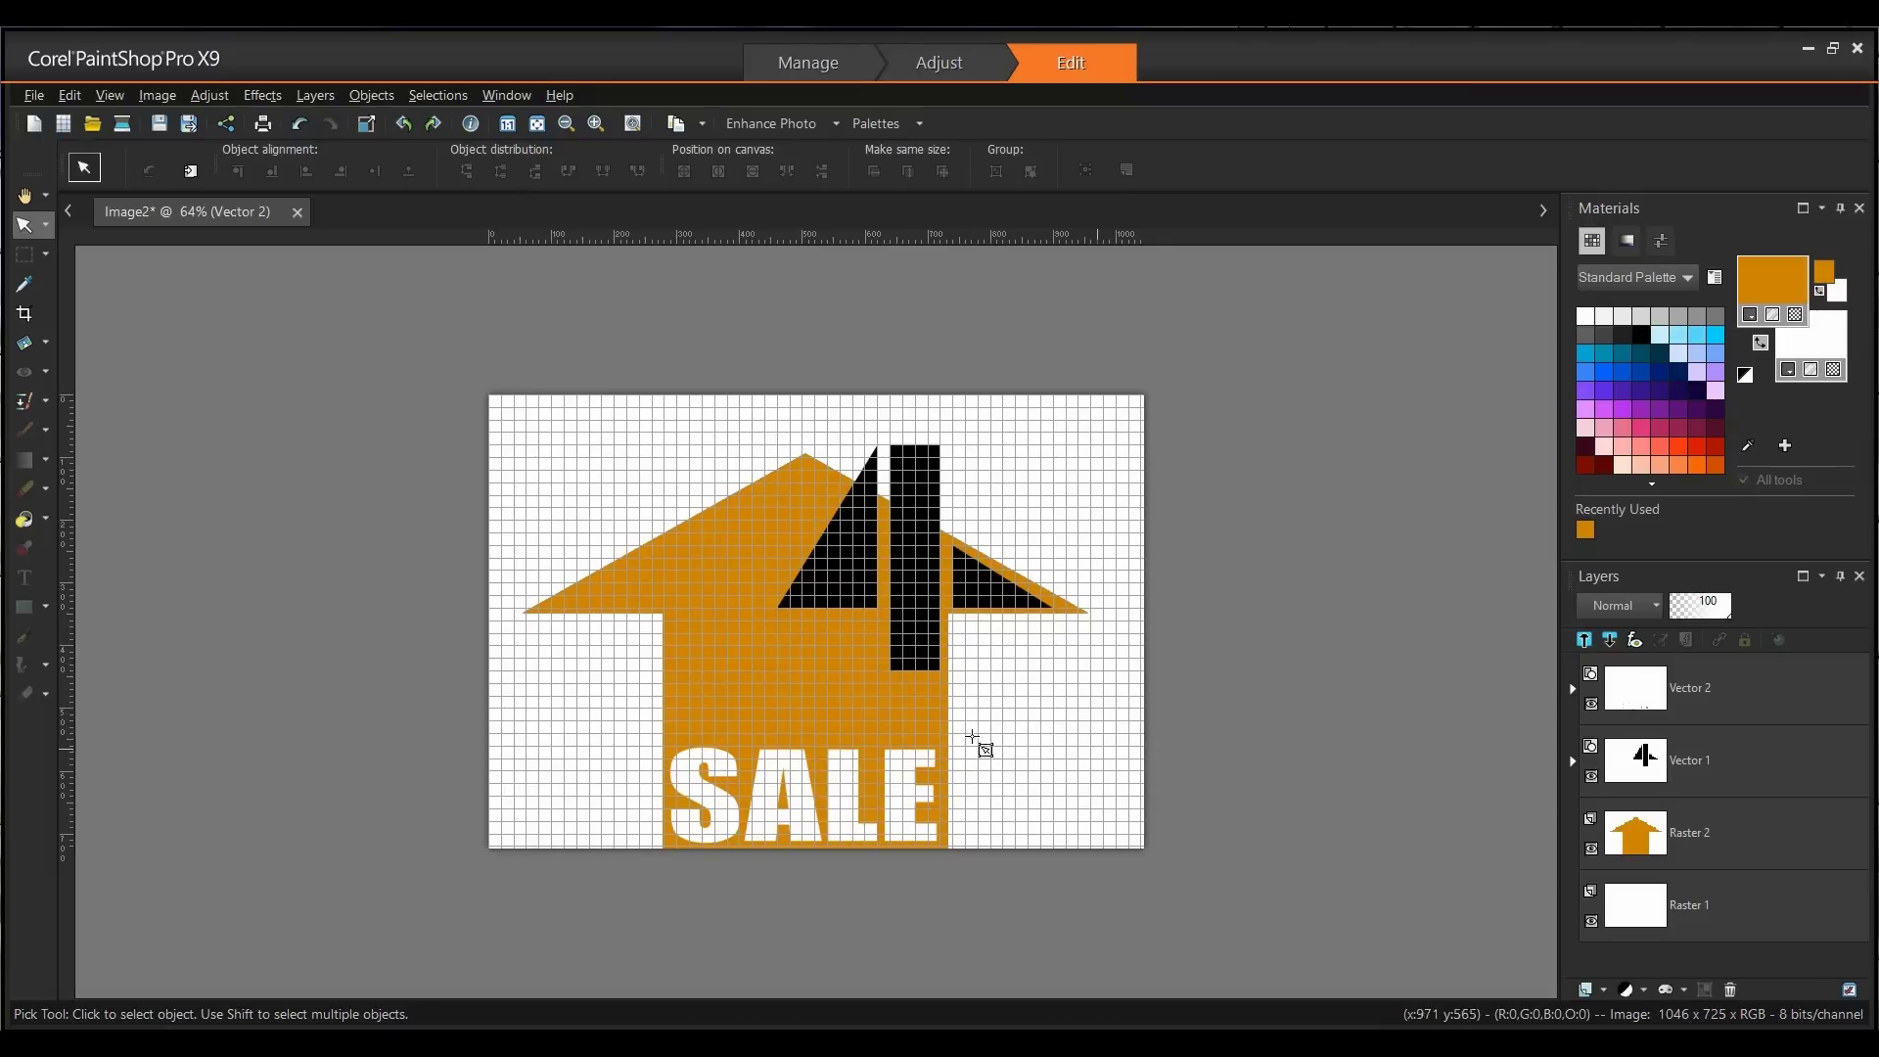
# Export the logo through the PNG Optimizer with alpha channel transparency, fitting the preview to the window.
pyautogui.click(30, 96)
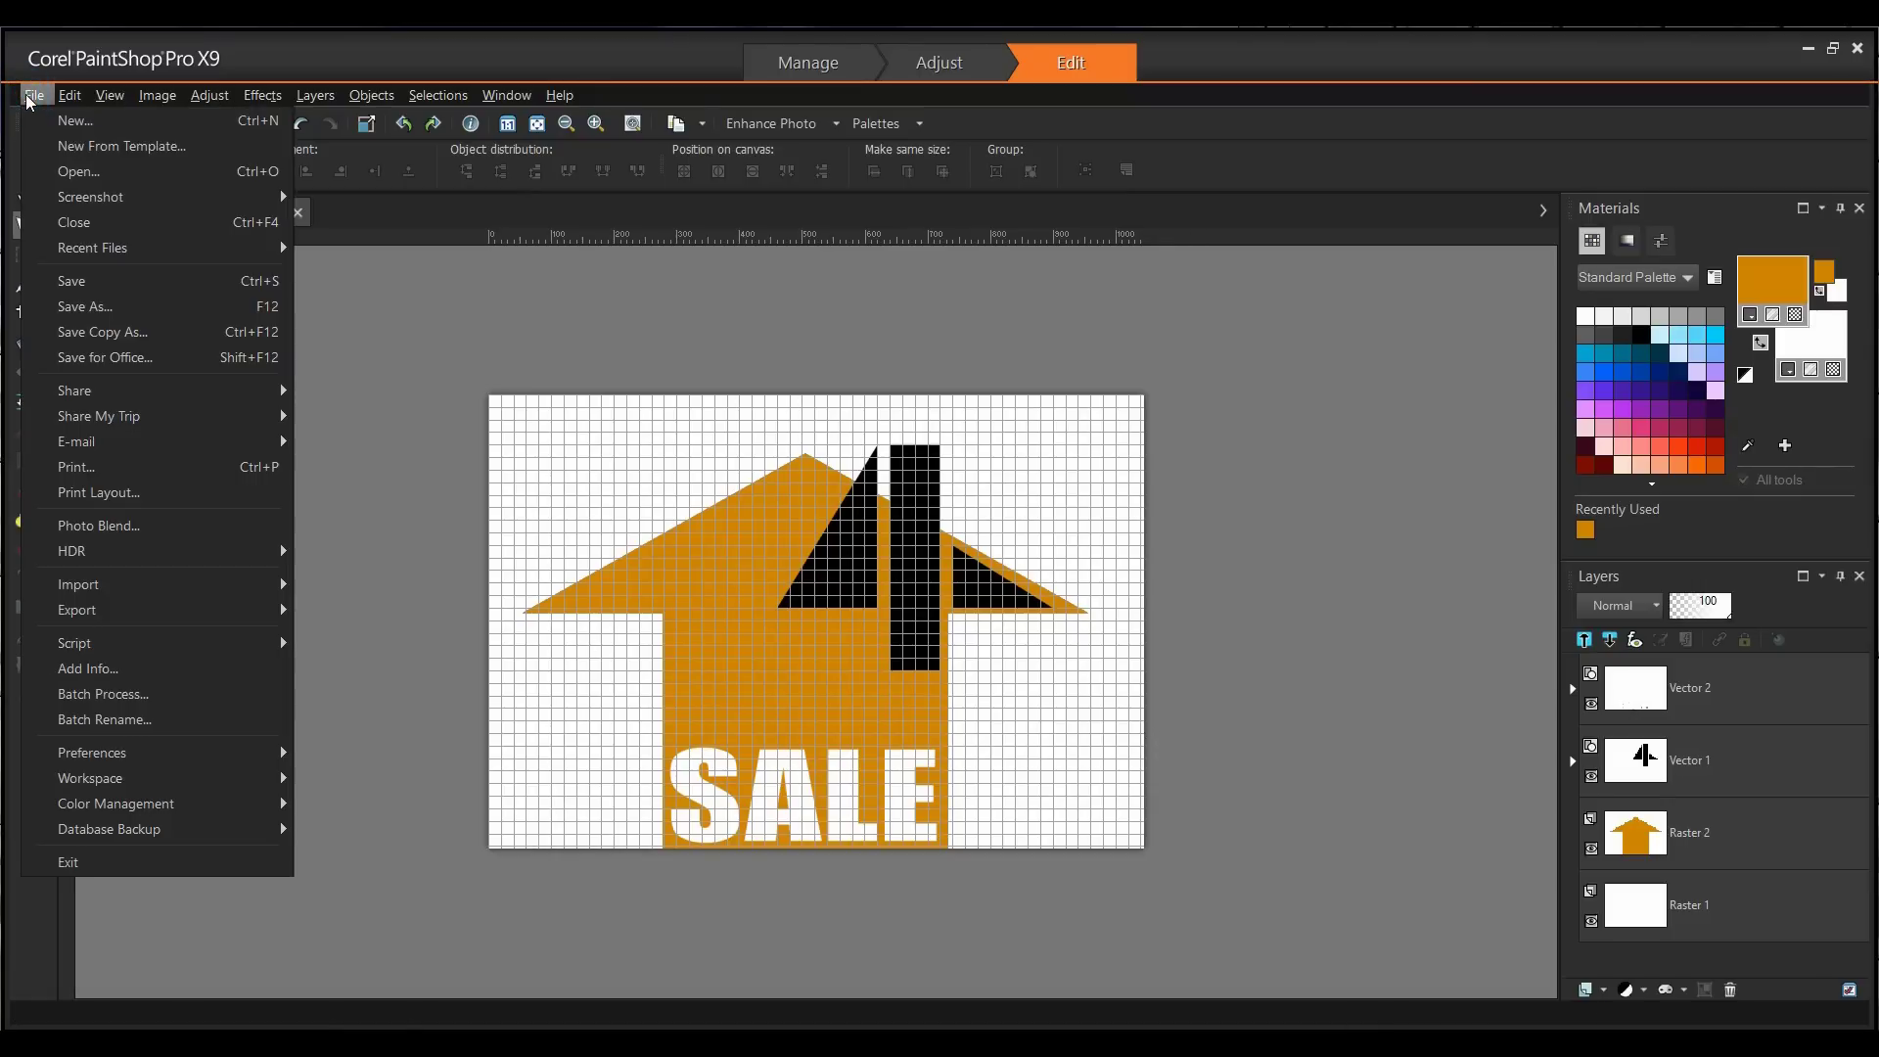
pyautogui.moveTo(125, 609)
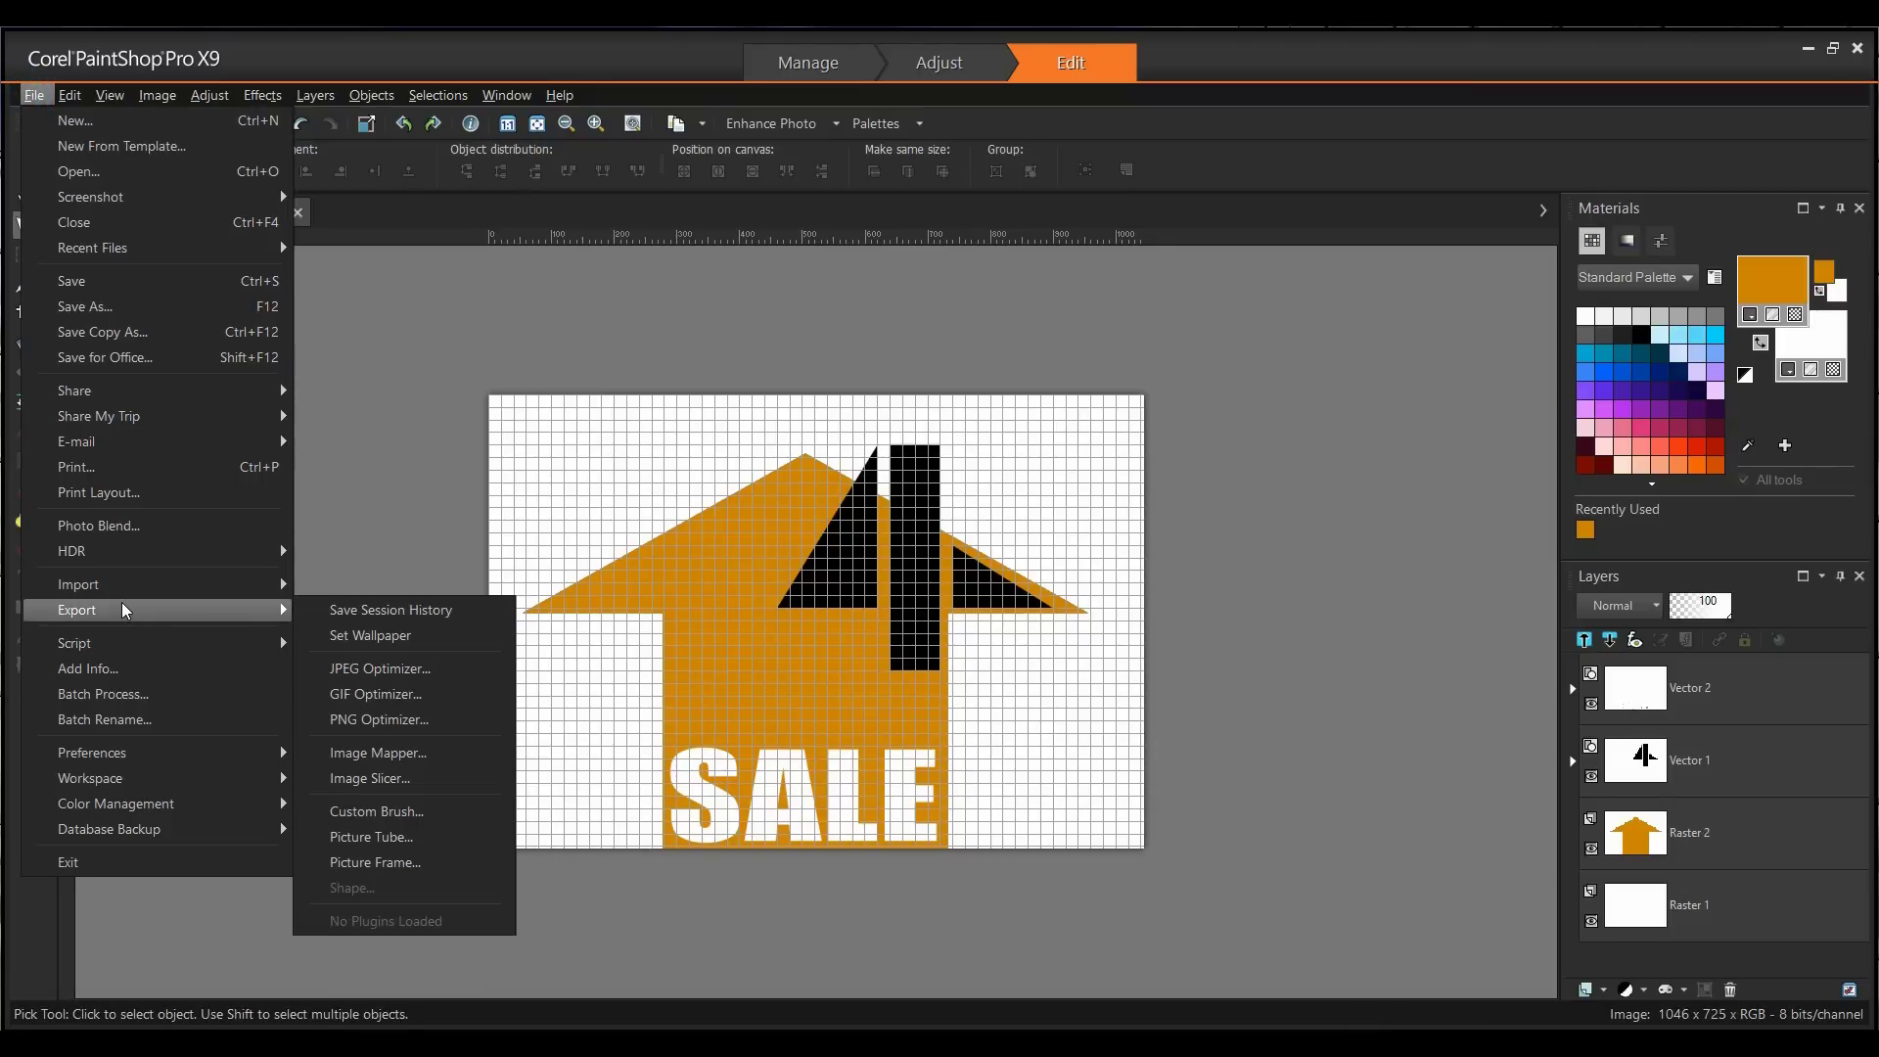
pyautogui.click(384, 727)
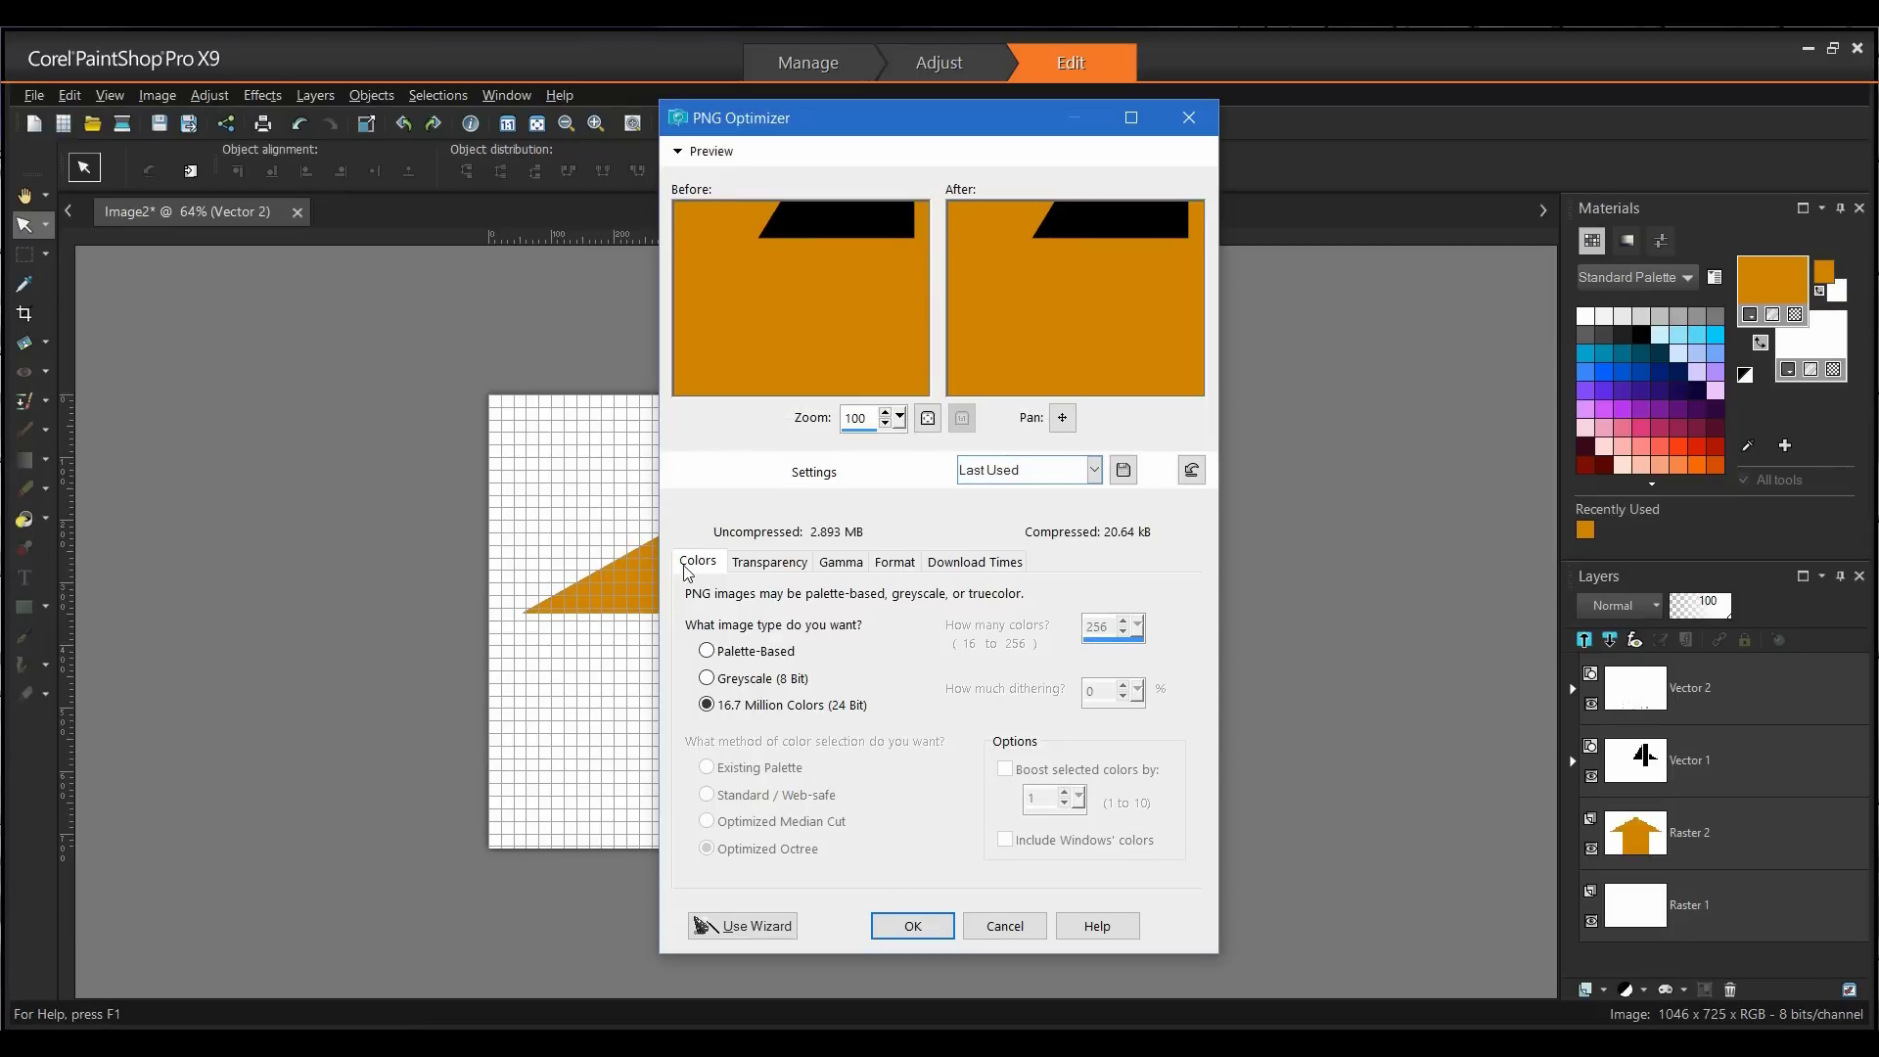
pyautogui.click(758, 570)
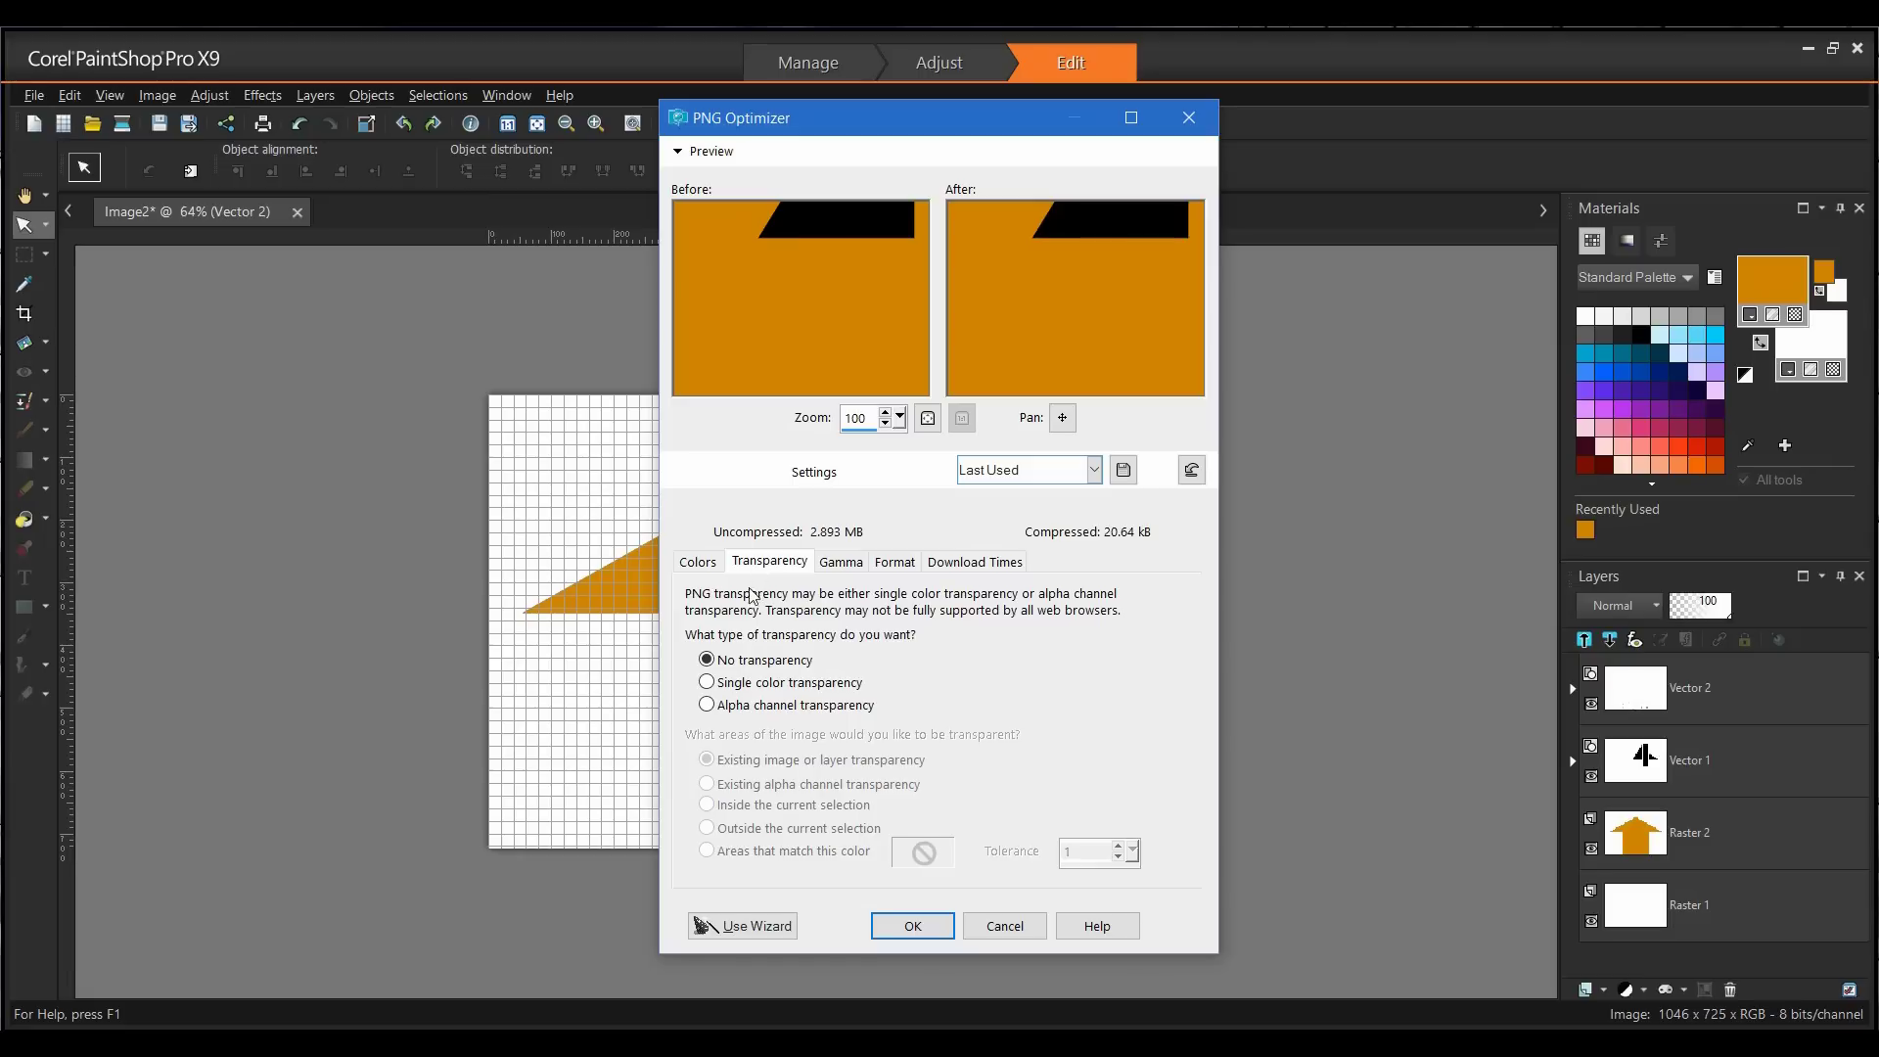
pyautogui.click(707, 660)
pyautogui.click(707, 705)
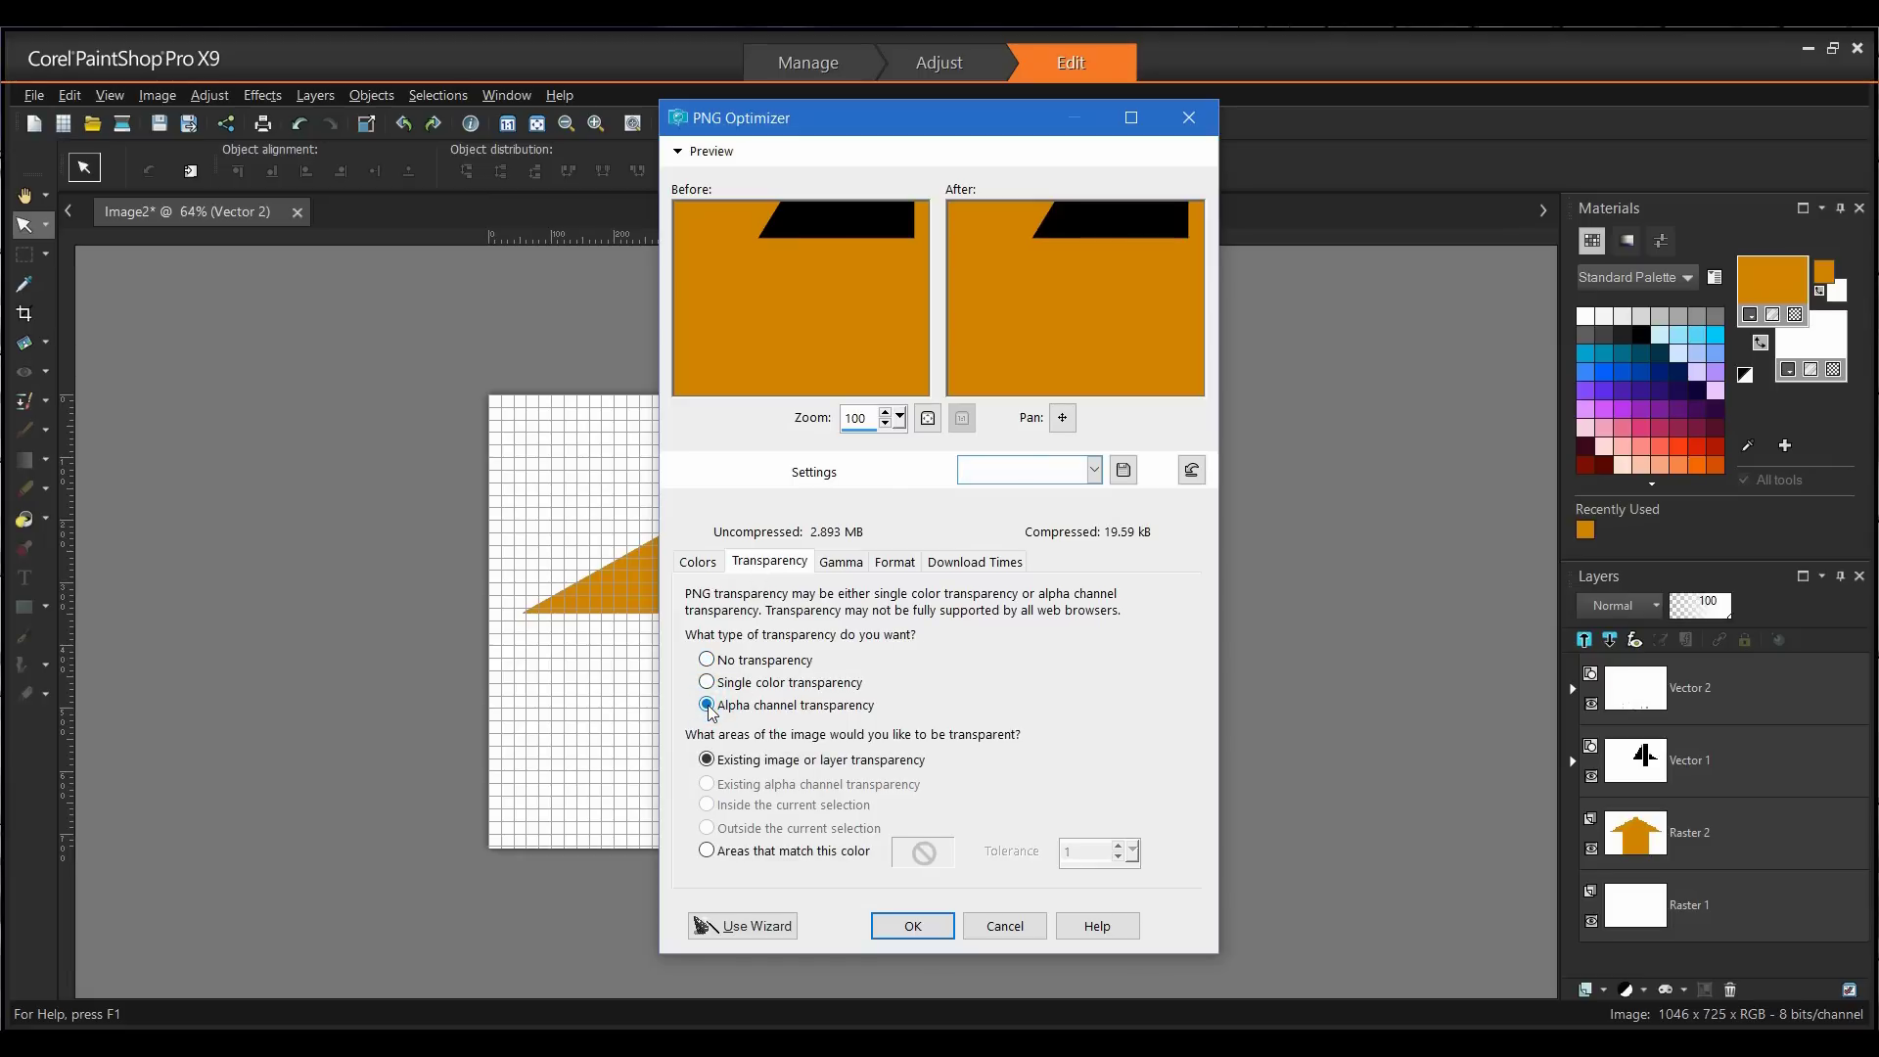
pyautogui.click(703, 563)
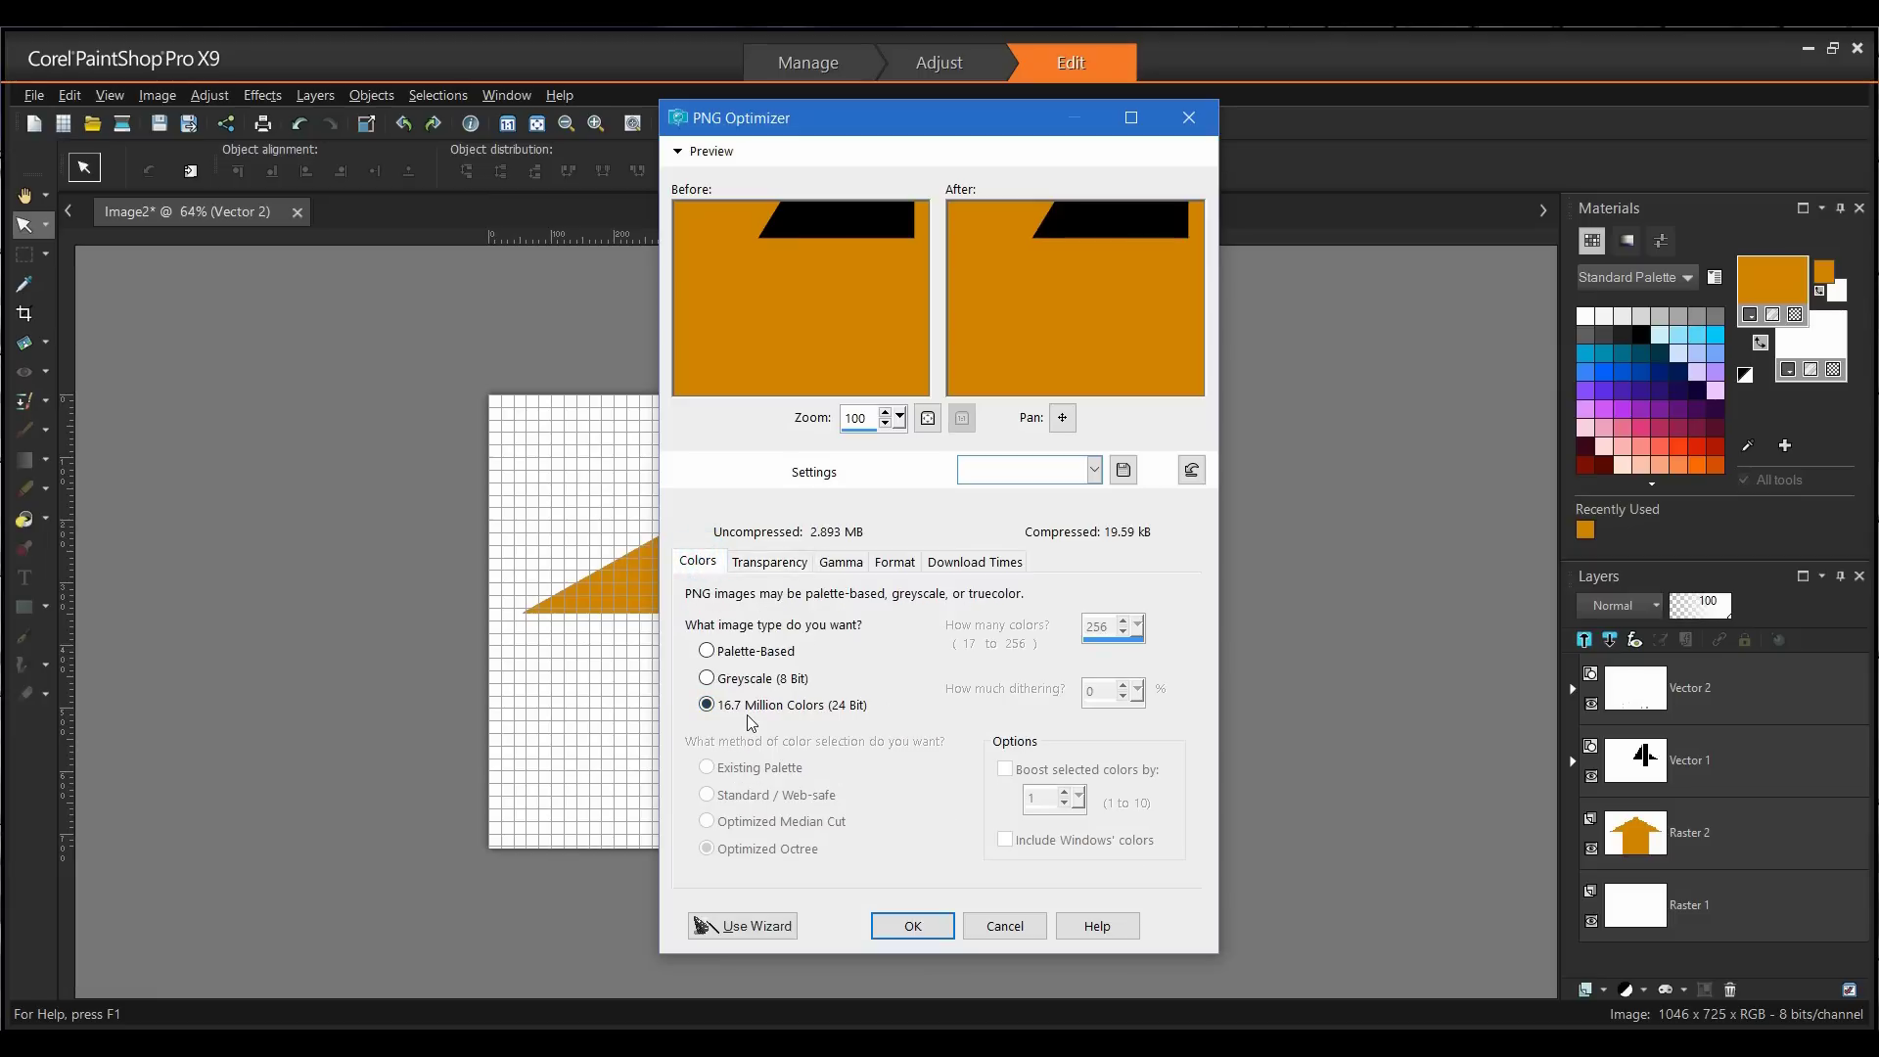
pyautogui.click(928, 419)
pyautogui.click(913, 926)
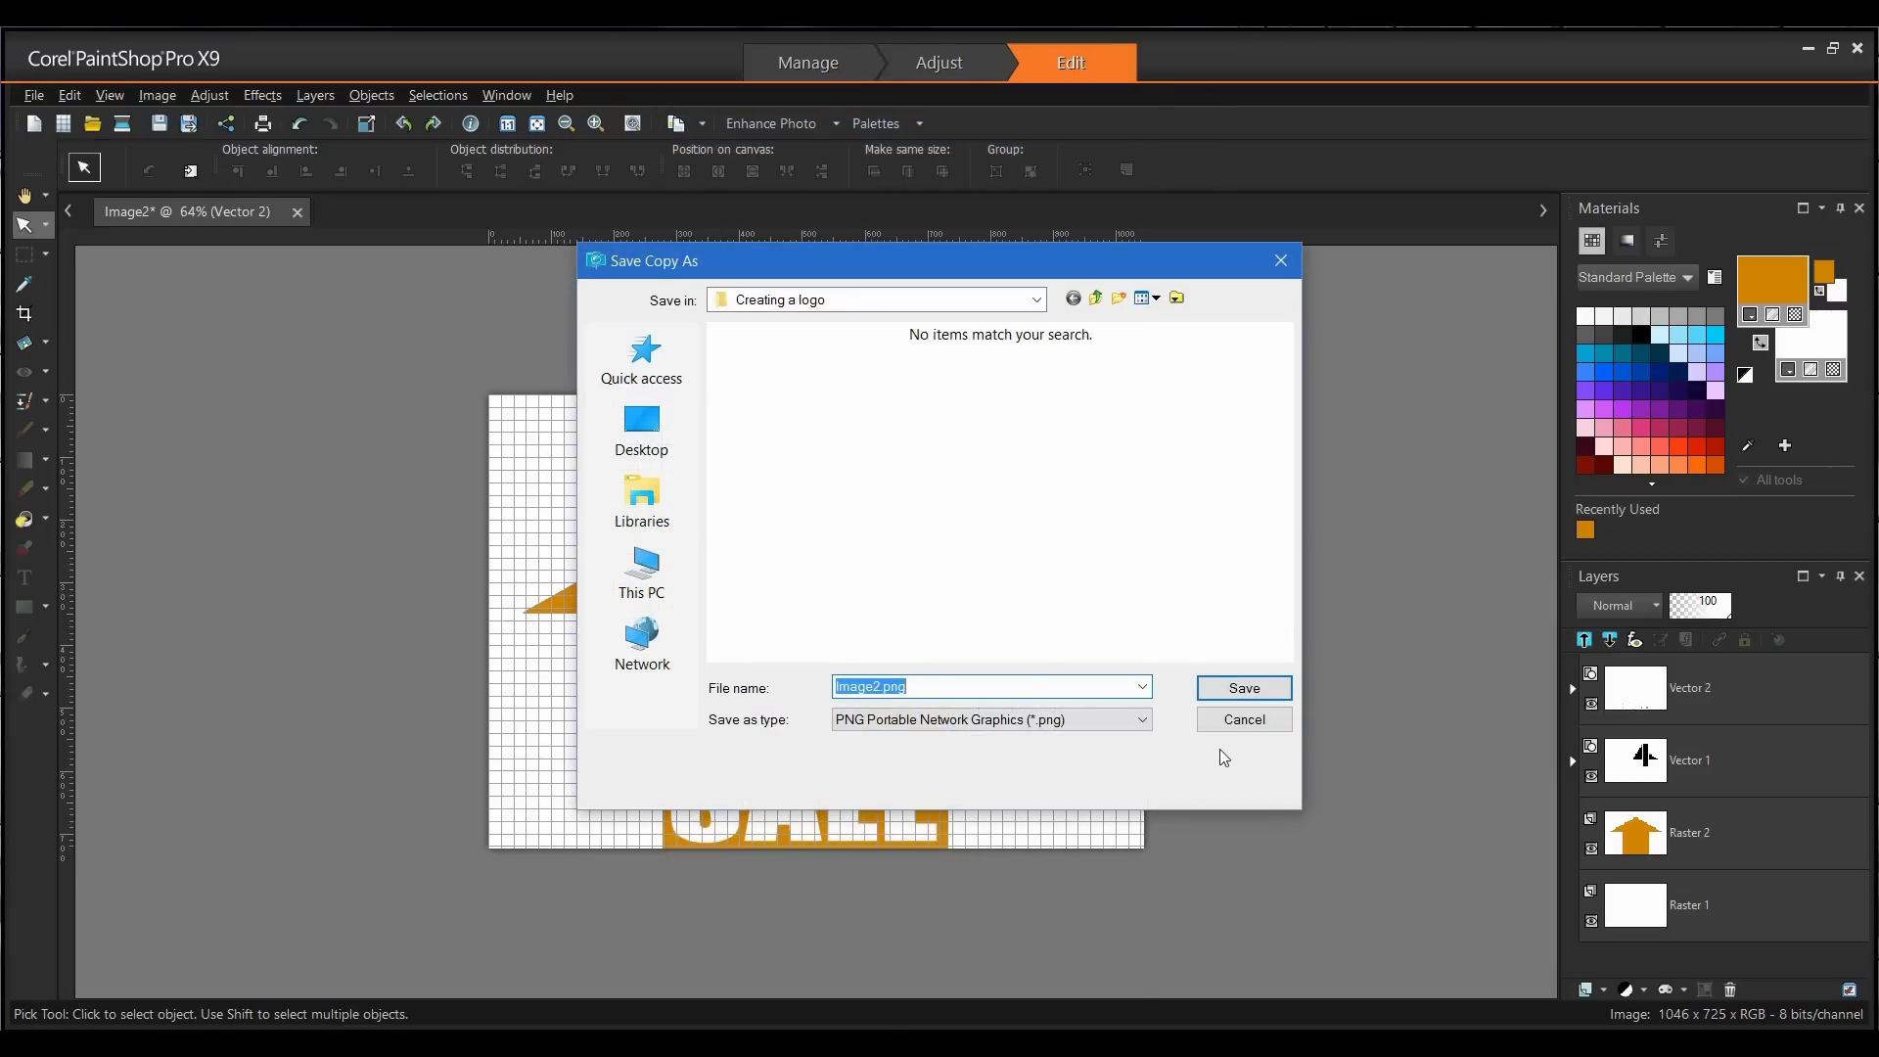
# Save the copy as Image2.png in the Creating a logo folder.
pyautogui.click(1242, 688)
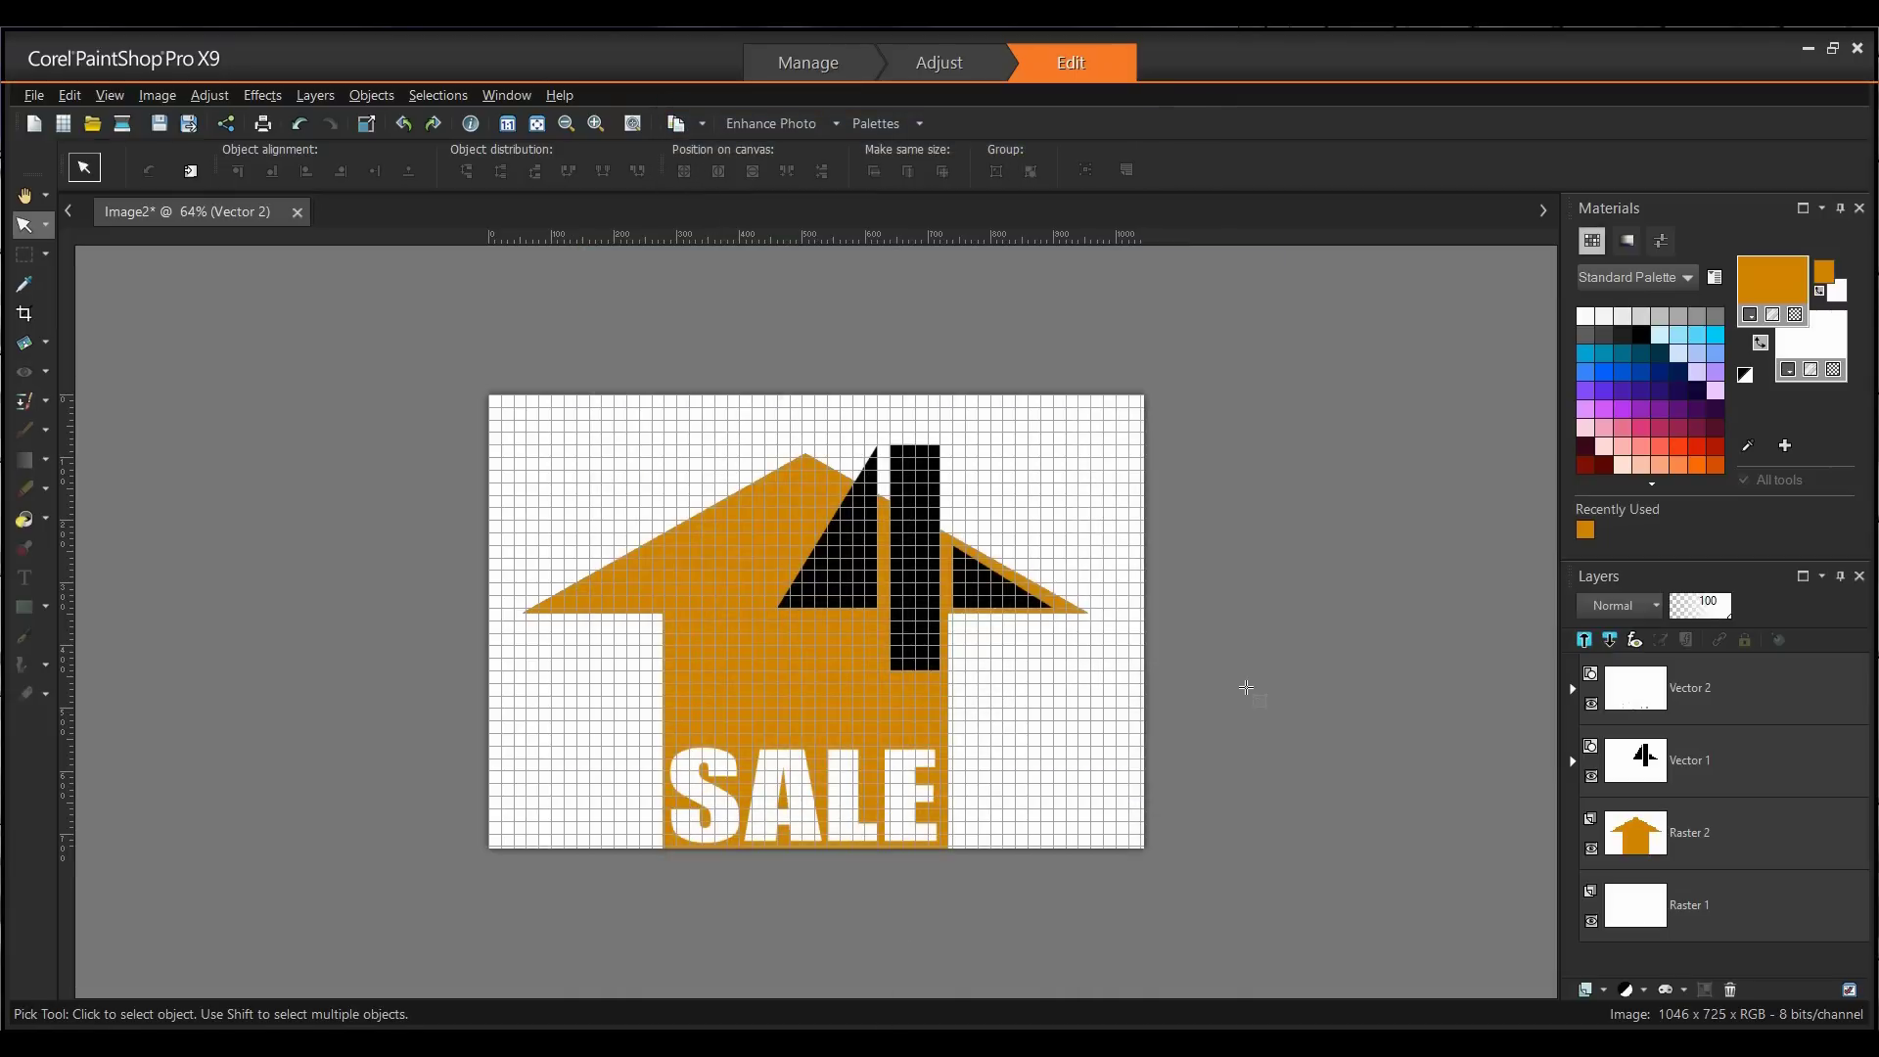